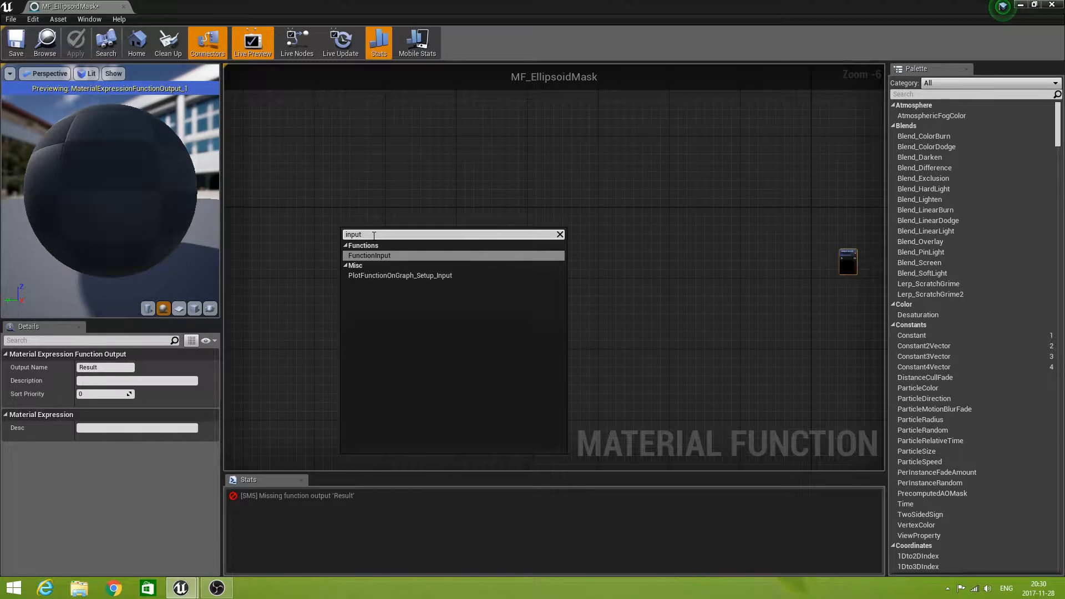
Add a function input named WPBTOPosition, keep its type as Vector 3, and place the node in the graph.
click(375, 255)
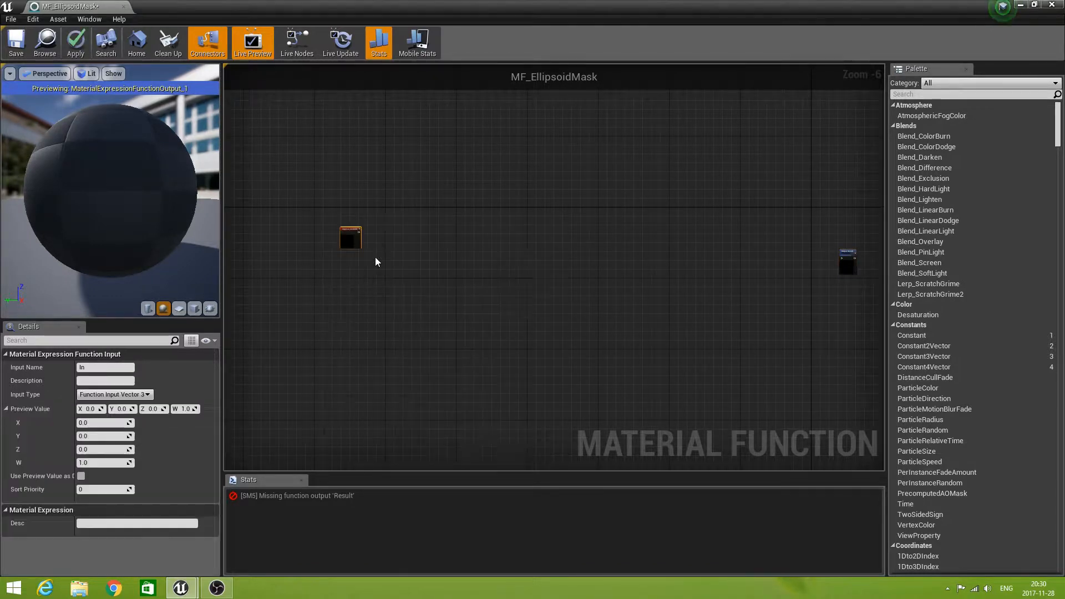
click(105, 366)
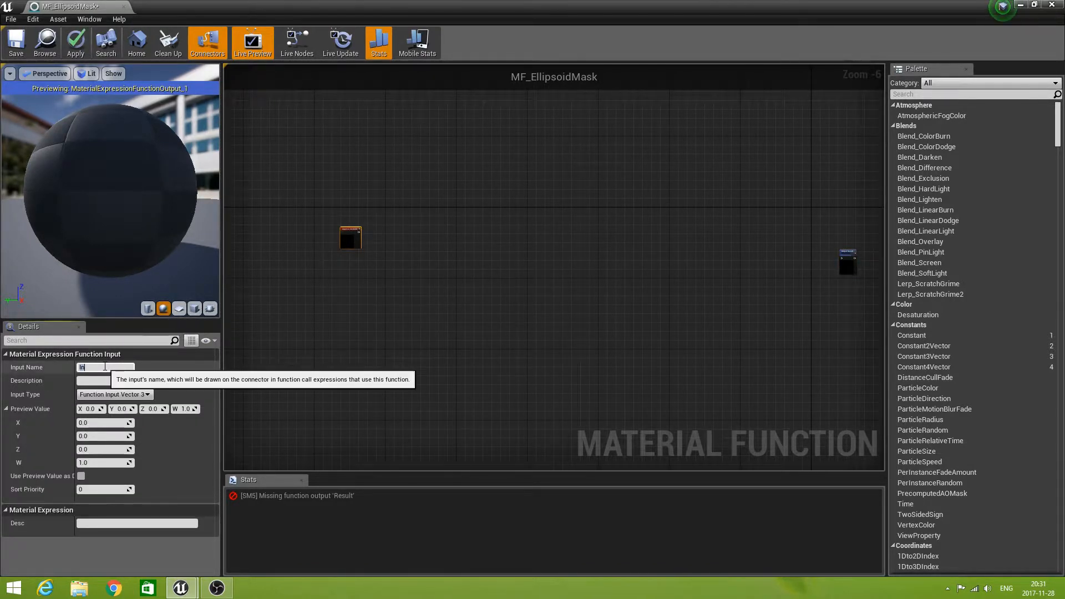
key(BackSpace)
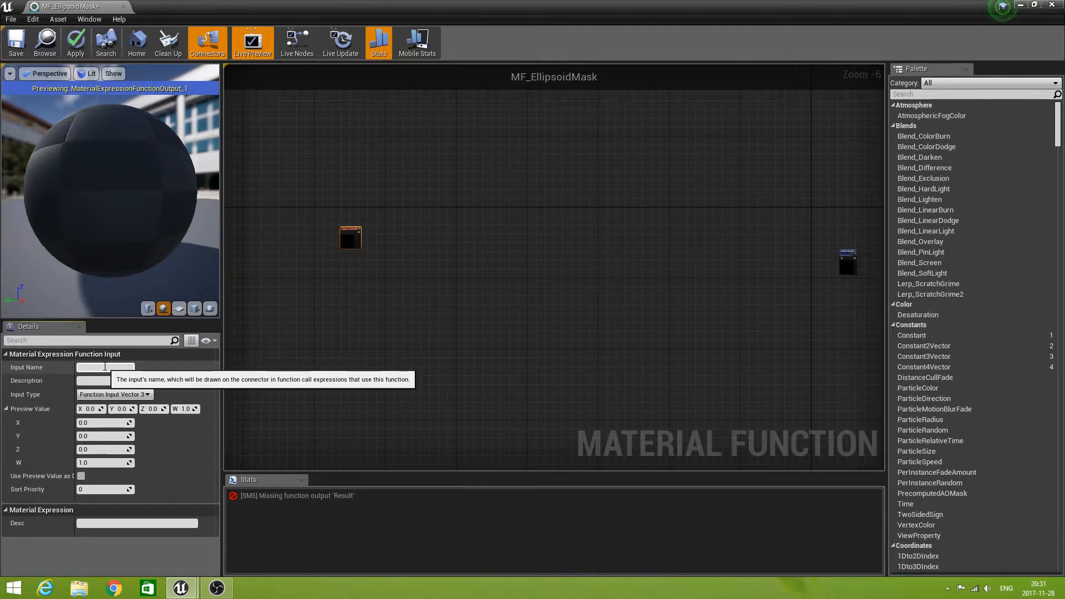
text(WPBTOPosition)
click(130, 396)
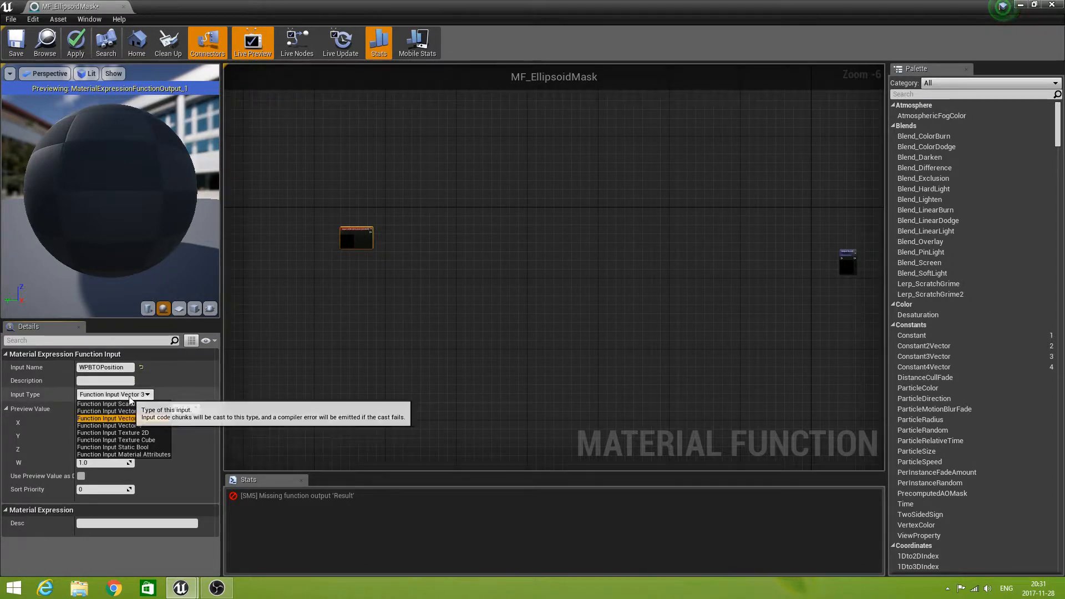
click(131, 418)
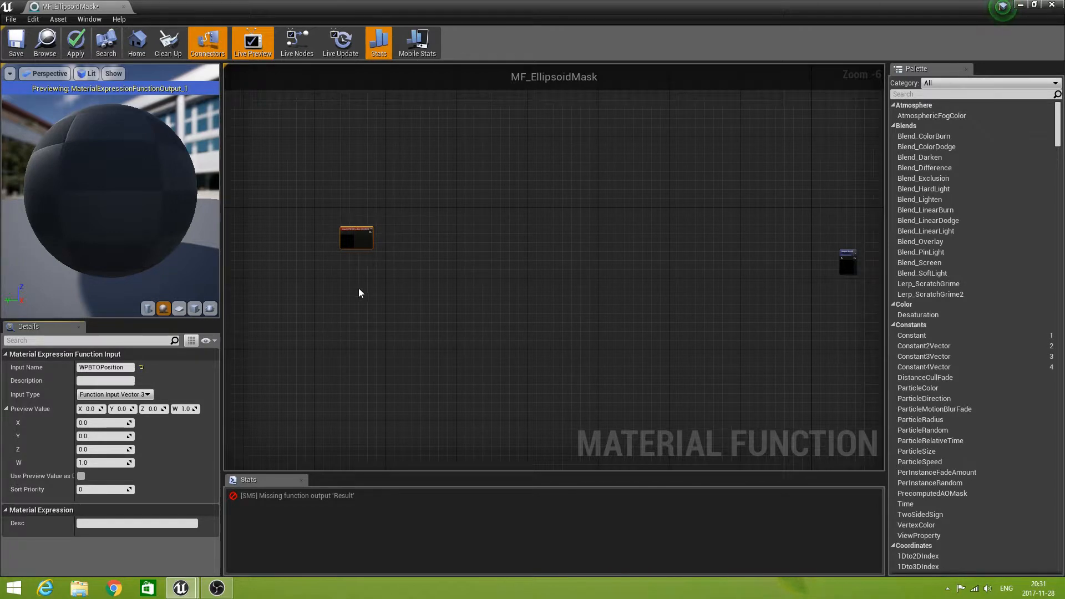
drag(341, 245, 339, 225)
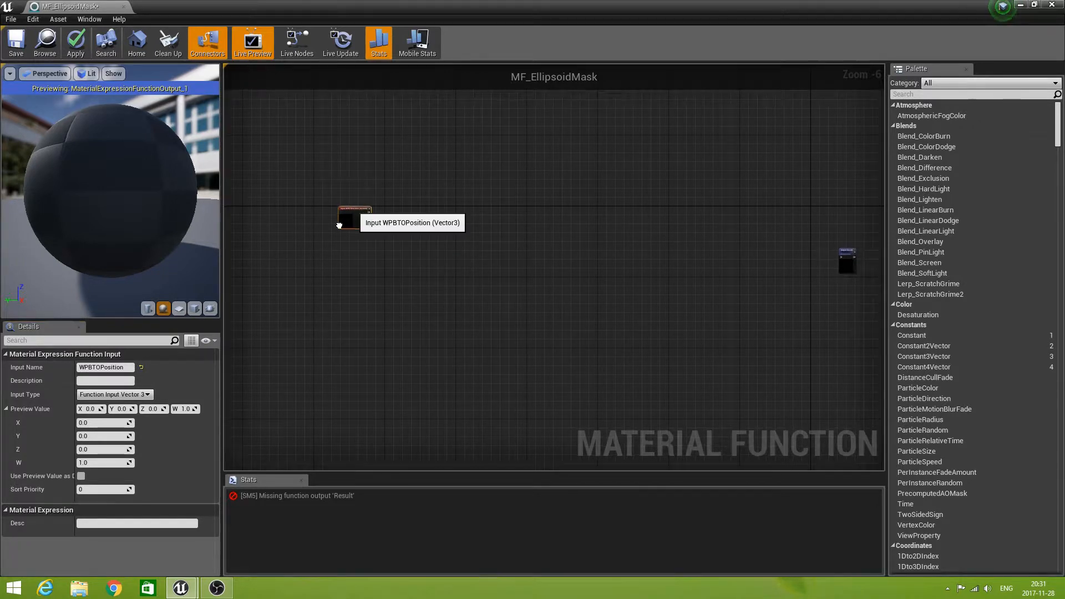
Add a second function input below WPBTOPosition and name it RadiusX.
scroll(354, 246, up, 4)
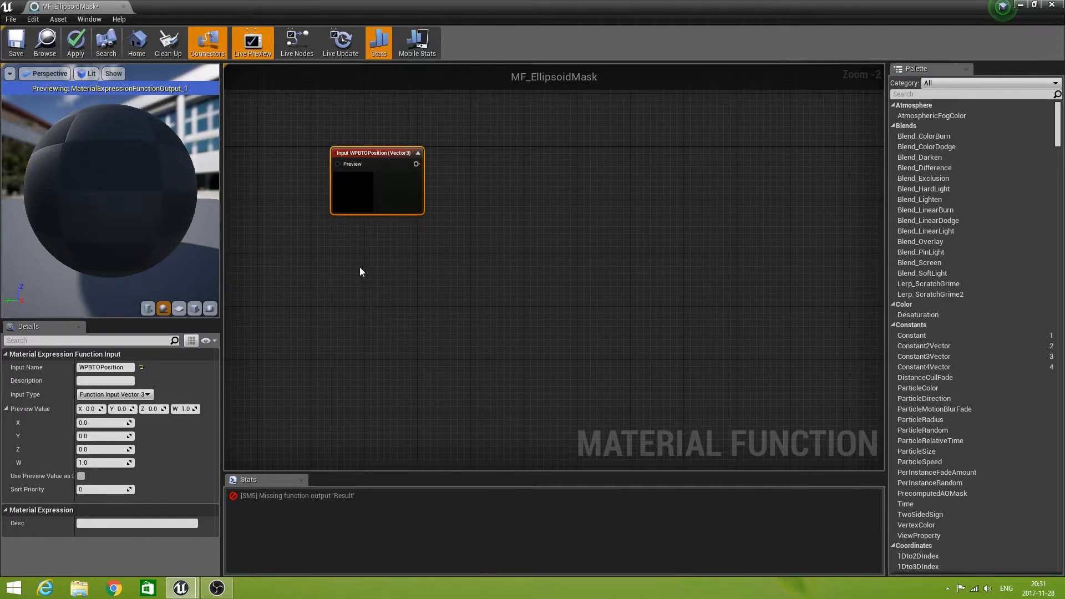
right_click(355, 270)
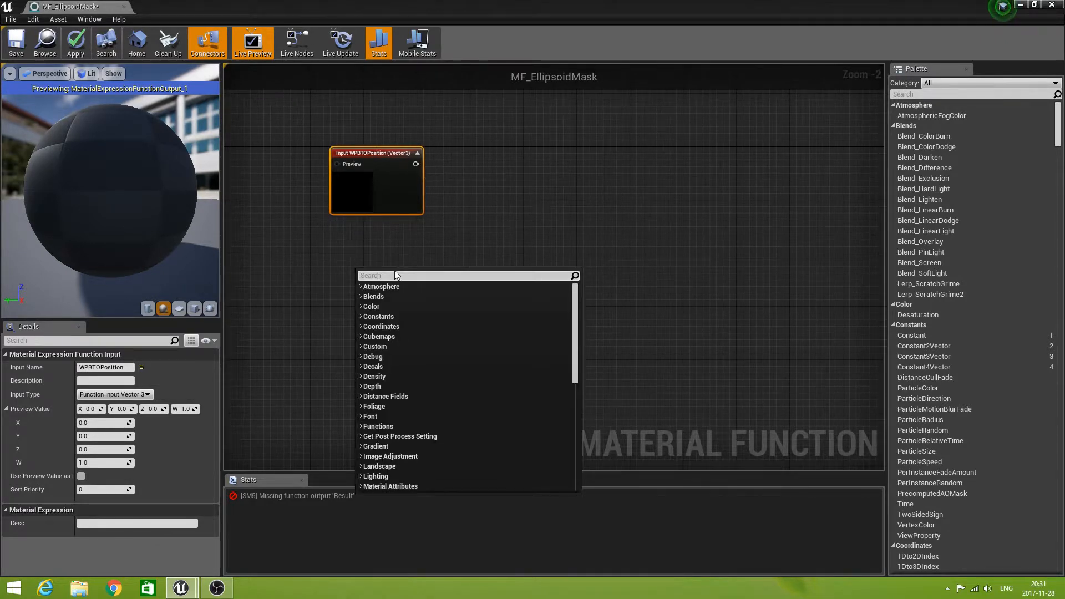
text(input)
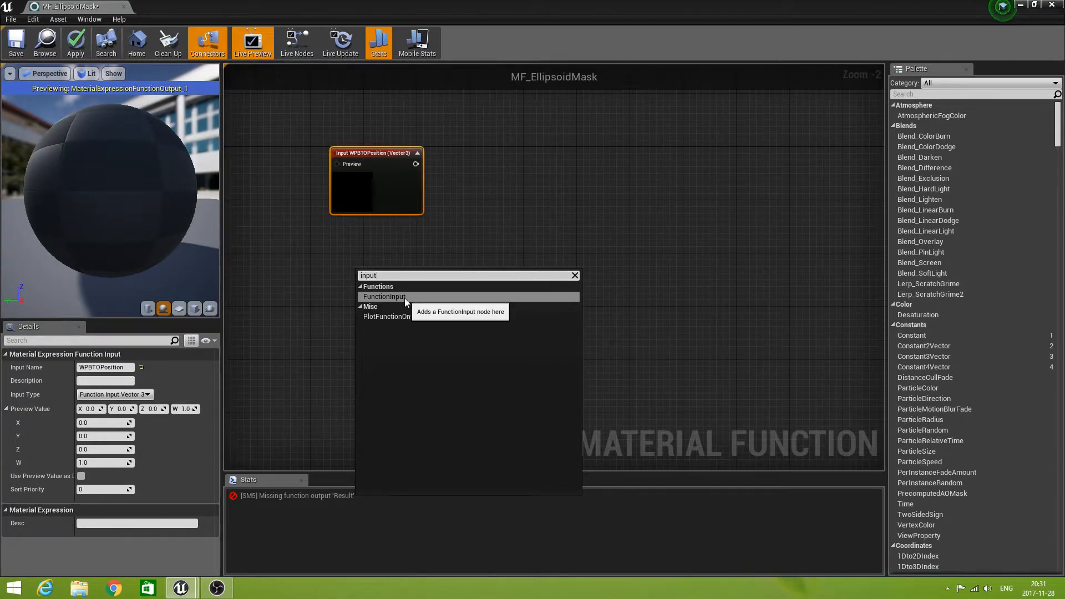
click(404, 298)
click(87, 368)
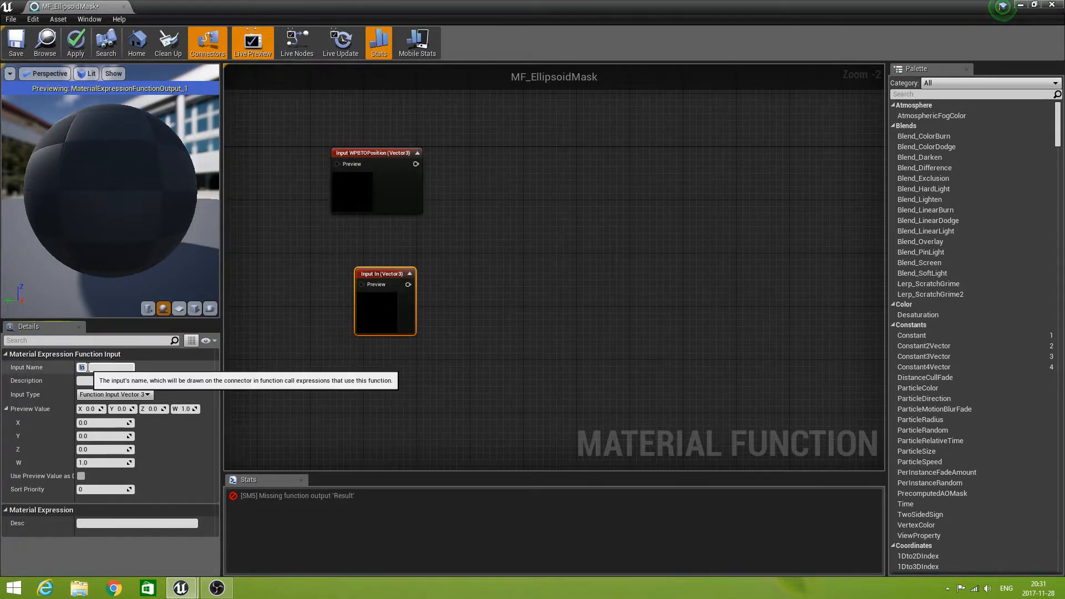
text(RadiusX)
Set the RadiusX input's type to Function Input Scalar and its sort priority to 1.
click(121, 395)
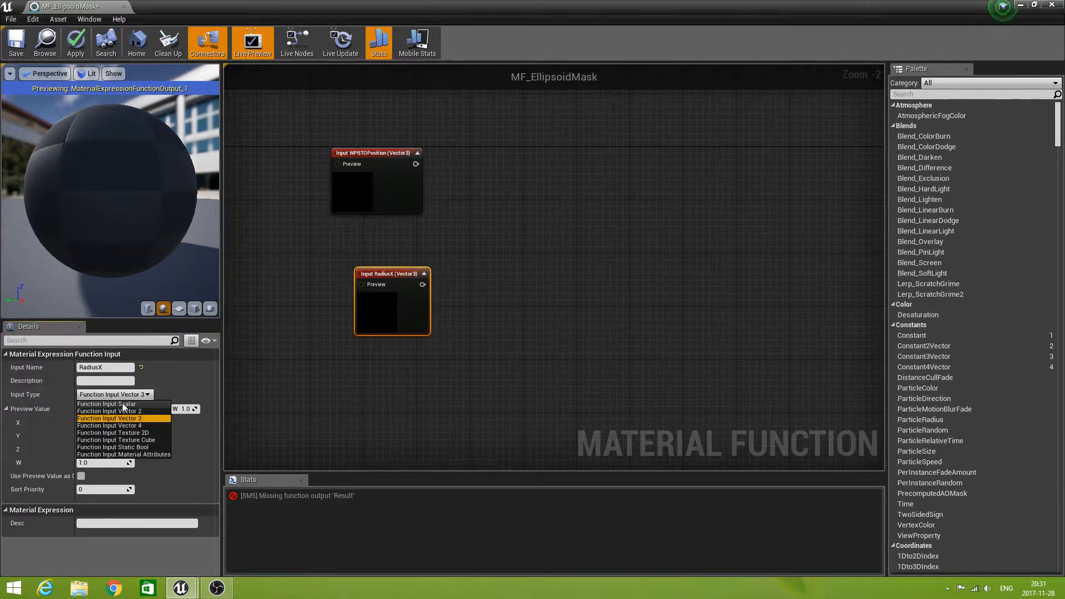
click(122, 404)
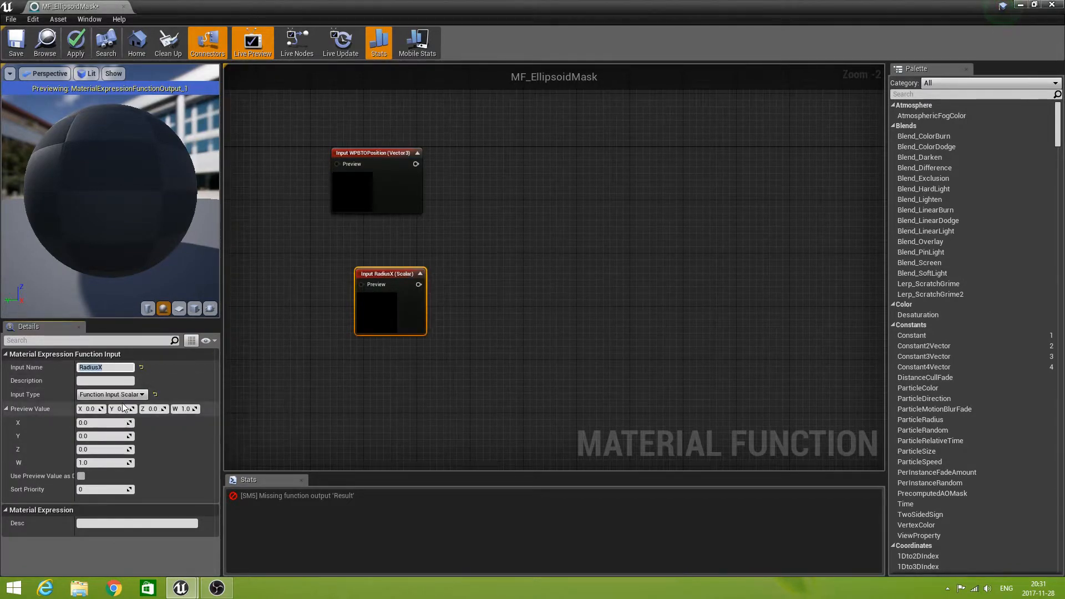
click(92, 490)
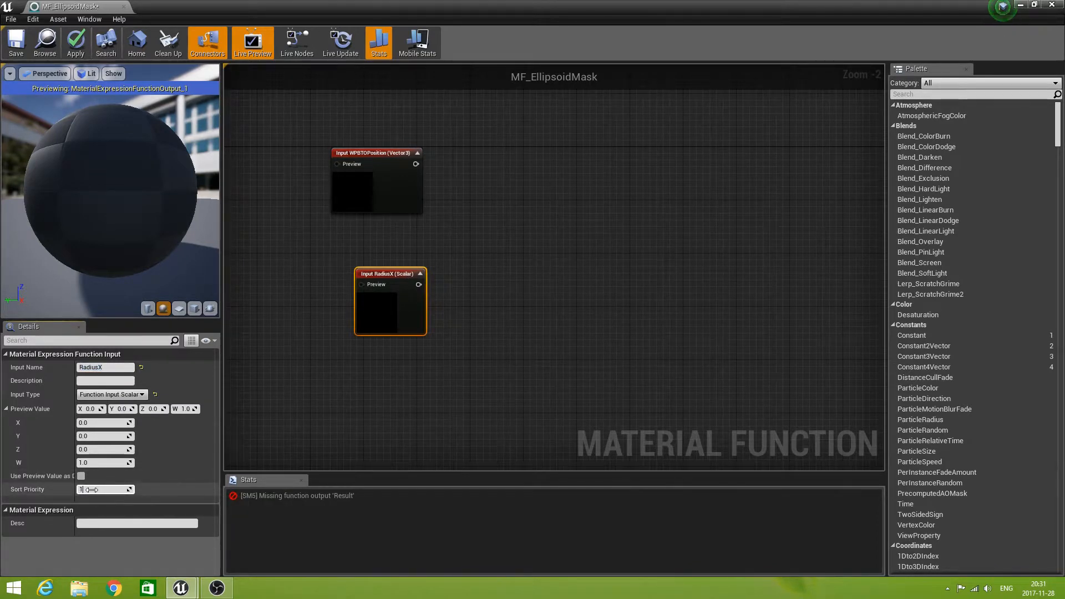
text(1)
click(321, 425)
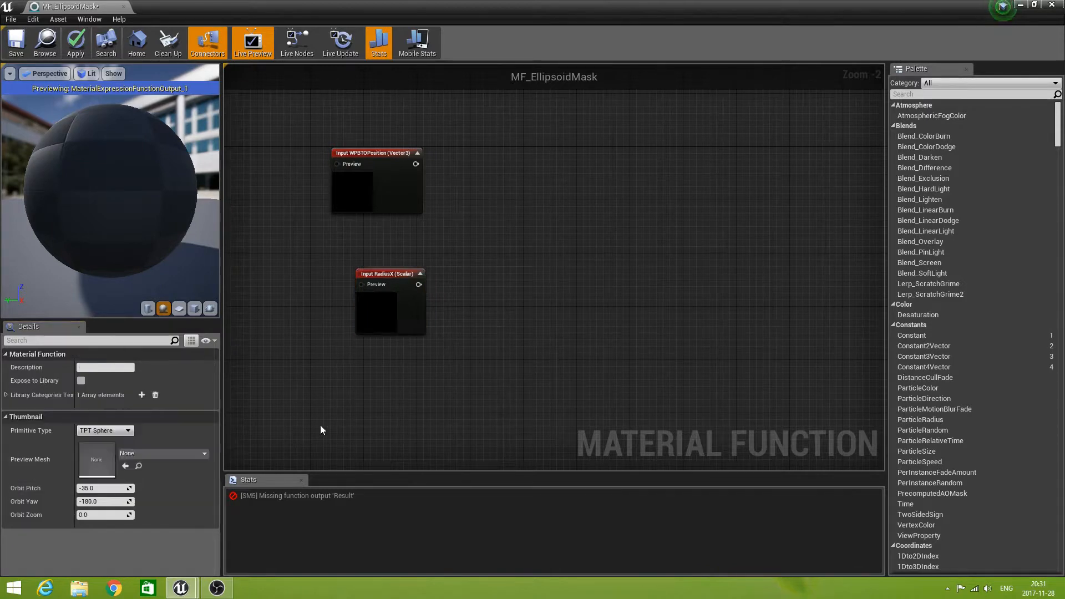
Duplicate the RadiusX input, rename the copy OffsetX with sort priority 2, and place it beside RadiusX.
click(393, 284)
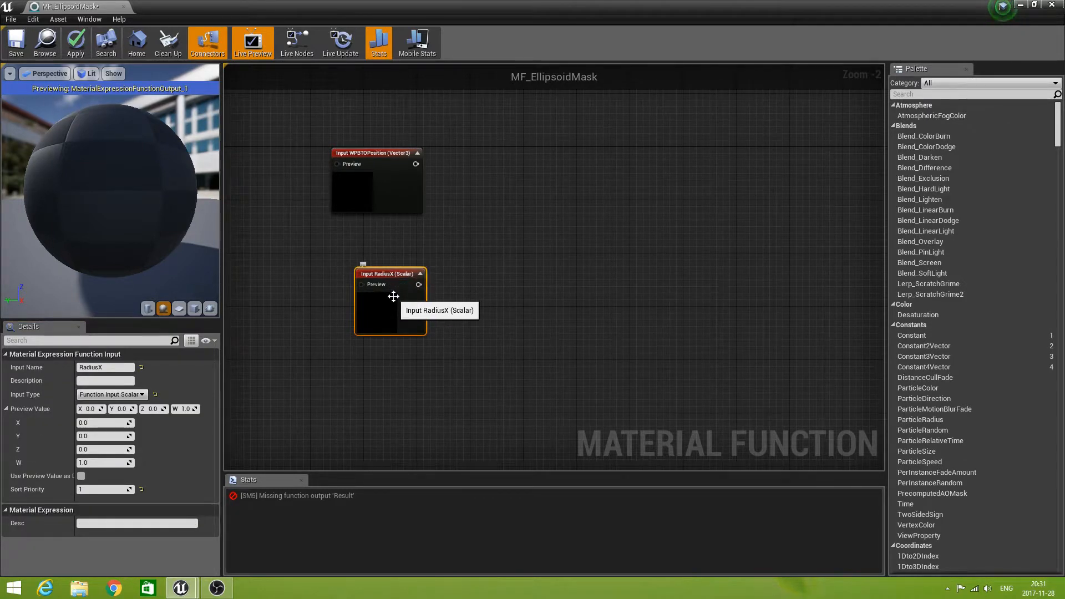
key(ctrl+w)
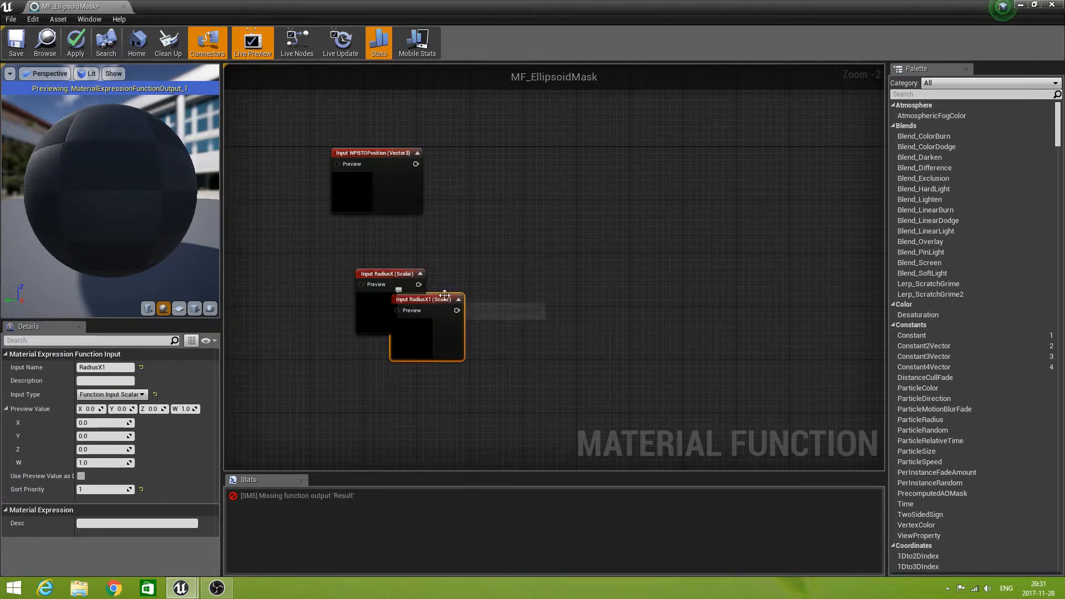
drag(449, 300, 410, 356)
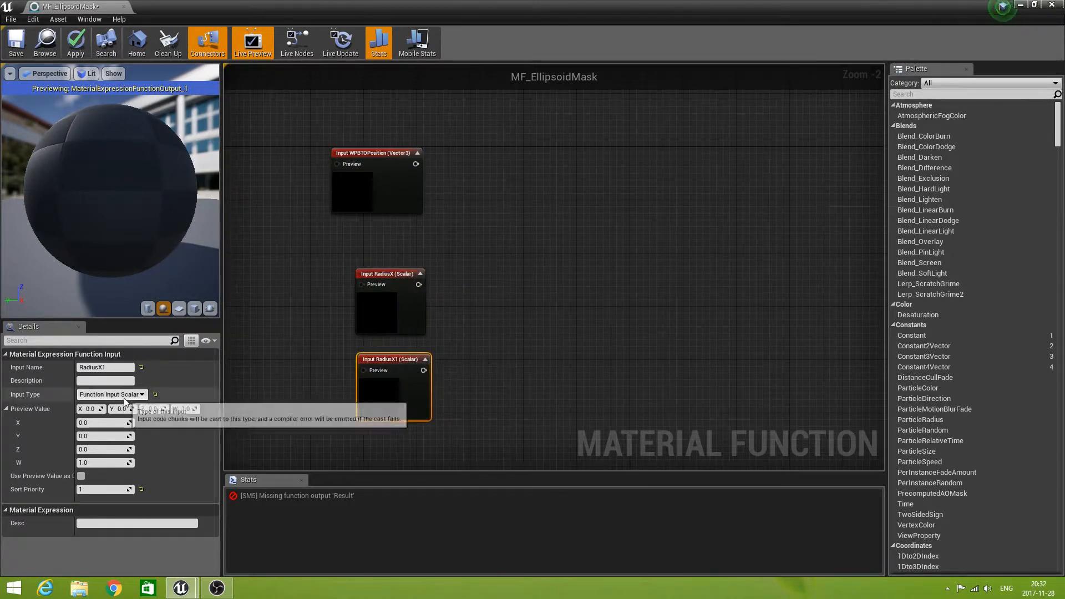
click(117, 368)
click(116, 367)
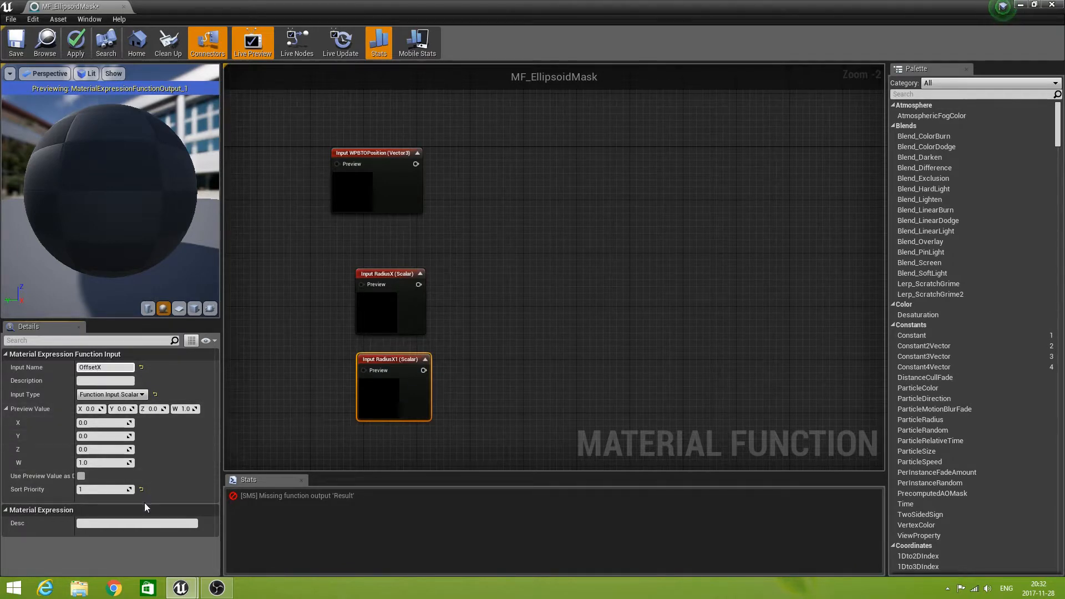
click(87, 489)
text(2)
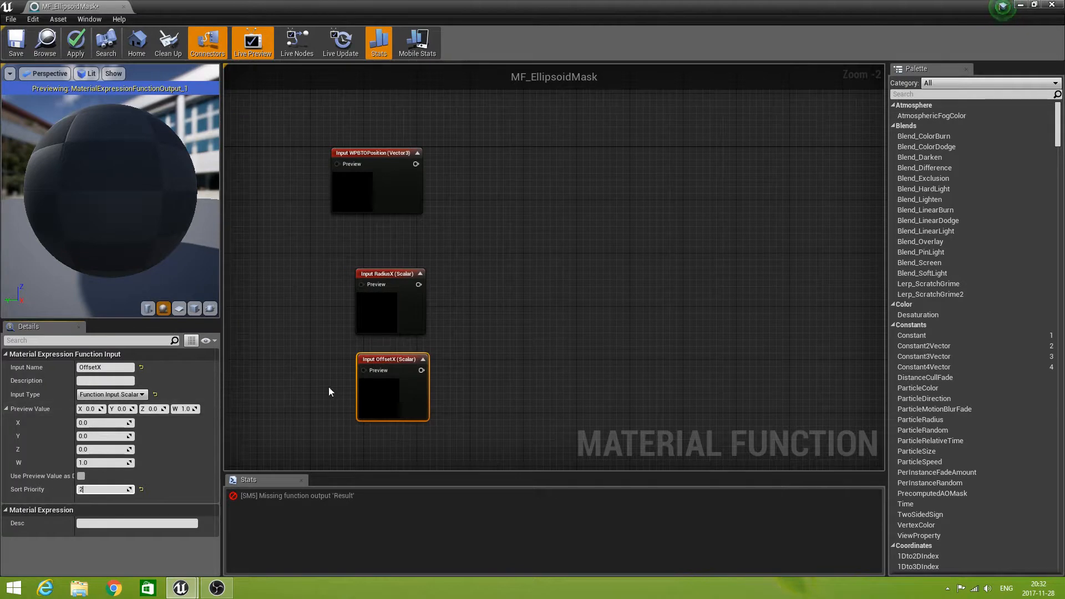
drag(397, 360, 297, 274)
Duplicate the RadiusX input and place the copy directly below it.
right_drag(424, 413, 454, 314)
click(450, 209)
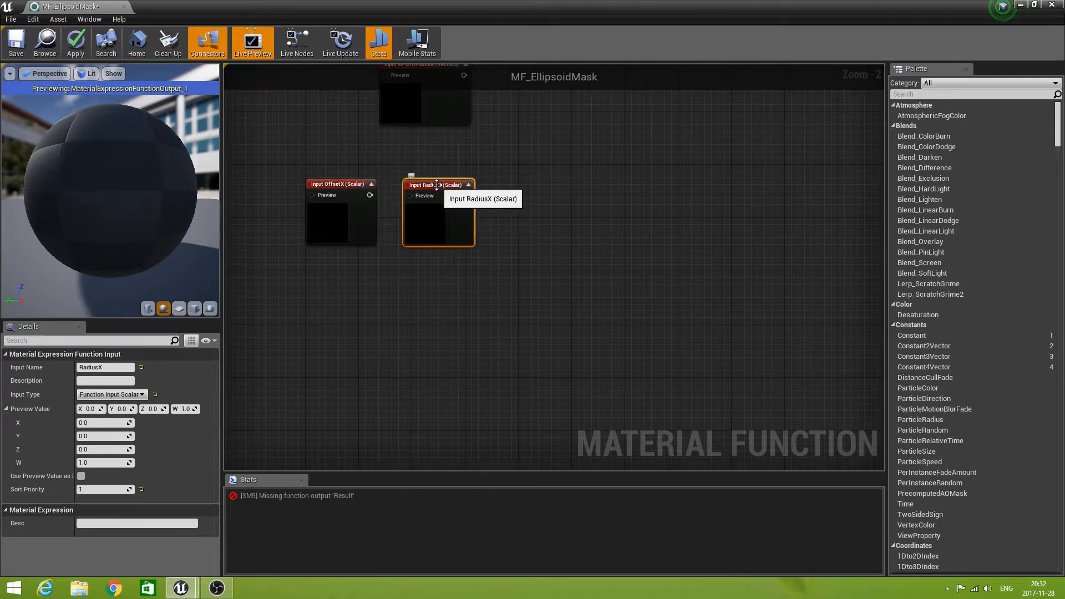
key(ctrl+w)
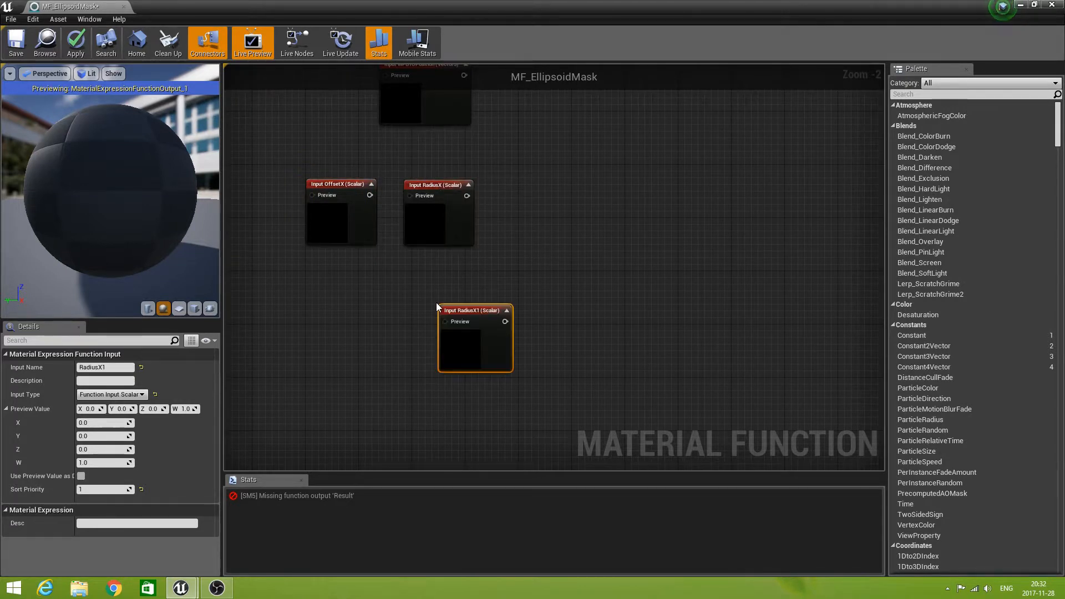
drag(469, 307, 438, 284)
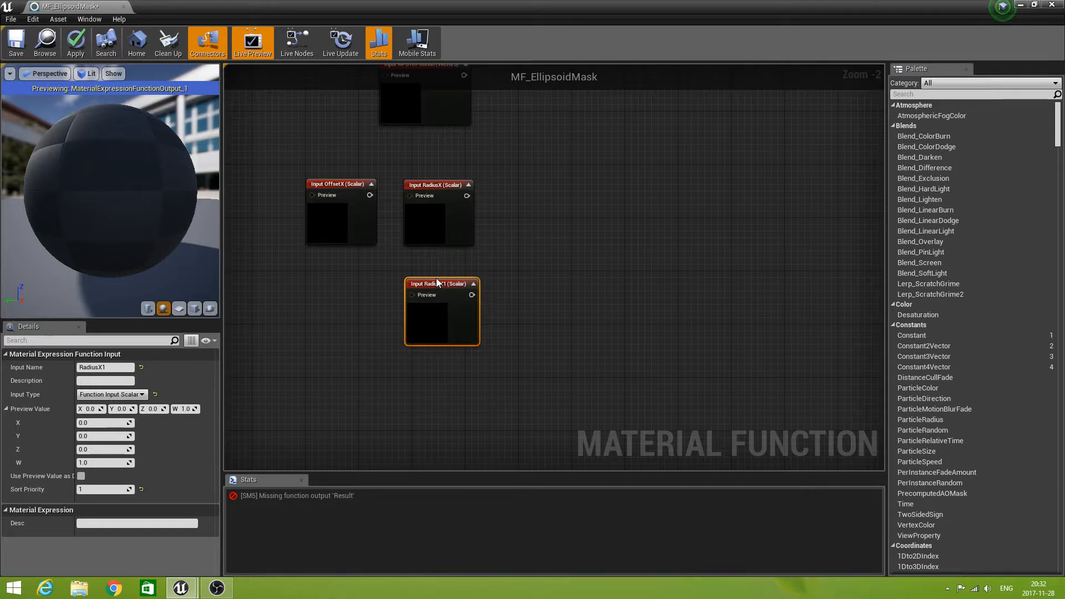
Rename the copy below RadiusX to RadiusY and set its sort priority to 3.
click(119, 368)
key(Left)
key(Right)
key(Right)
key(Right)
key(Right)
key(Right)
key(BackSpace)
text(Y)
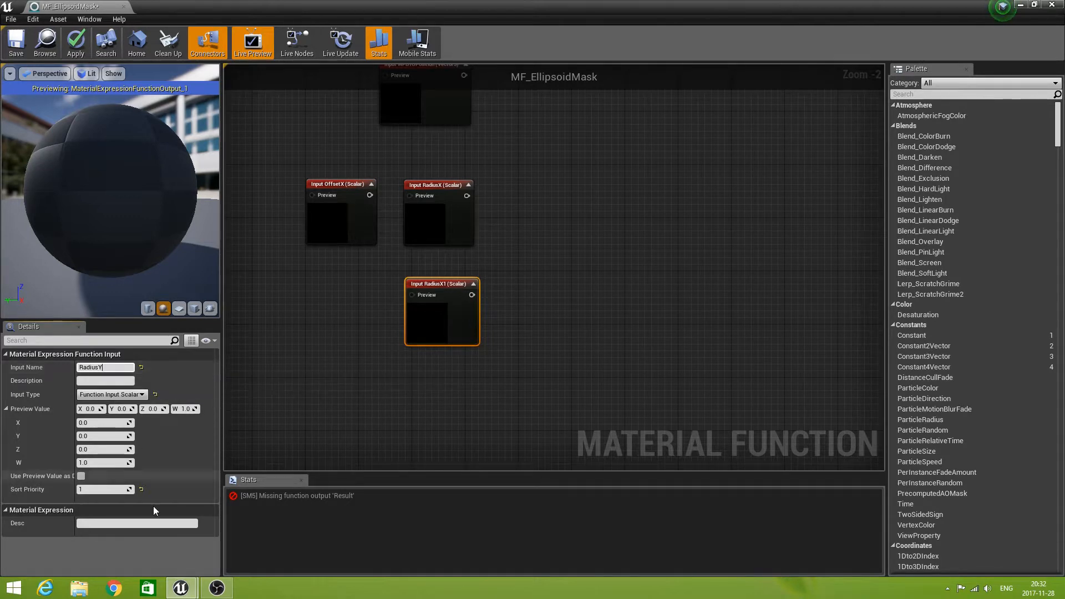
click(103, 489)
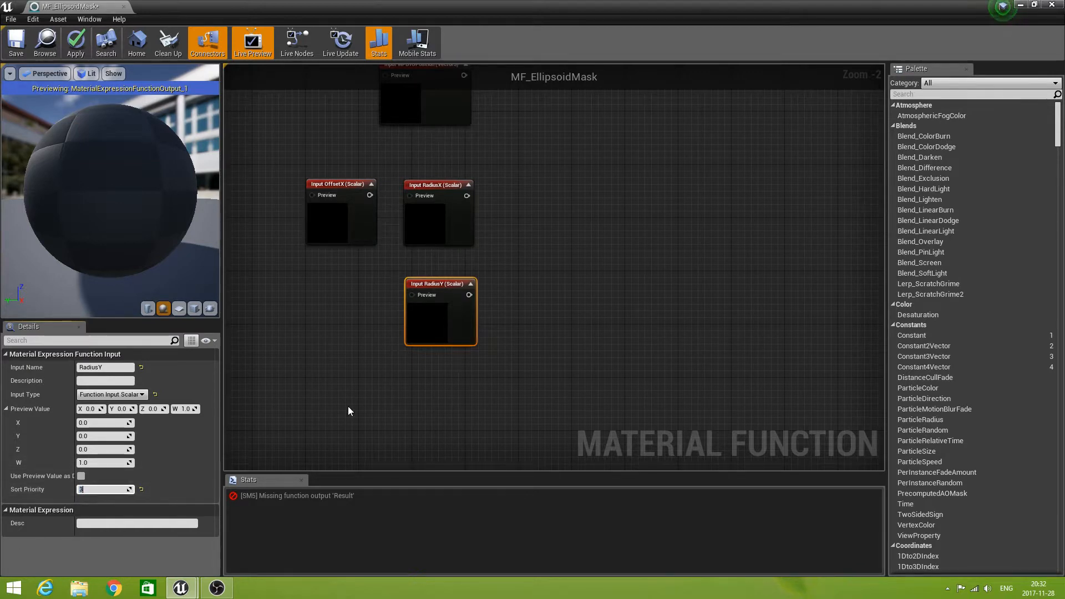
click(497, 364)
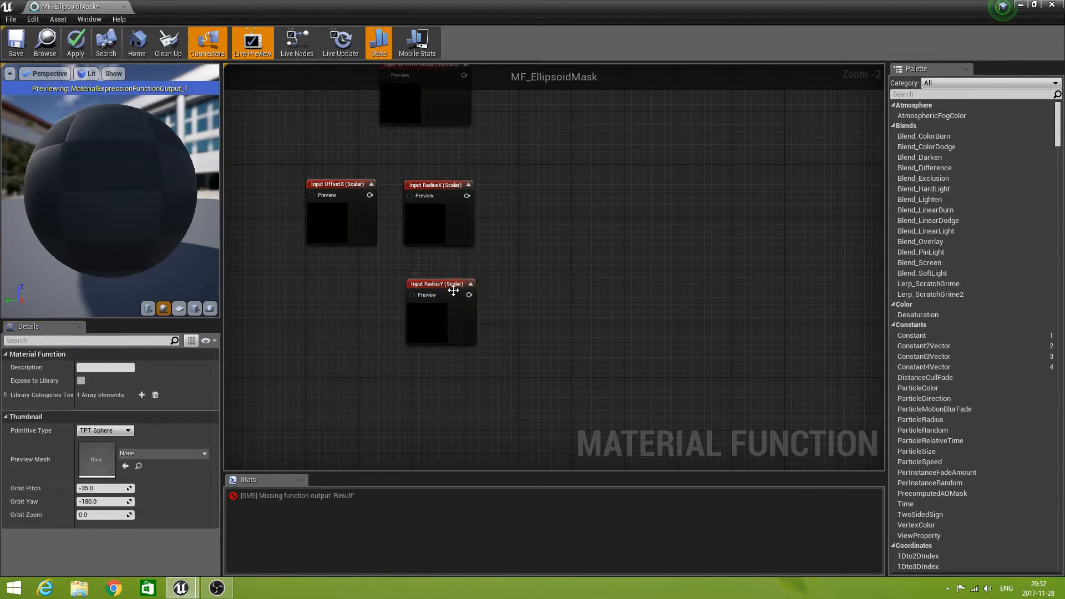
Duplicate the RadiusY input and place the copy below OffsetX, level with RadiusY.
click(441, 282)
key(ctrl+w)
drag(441, 282, 354, 282)
Rename the copy below OffsetX to OffsetY and set its sort priority to 4.
click(120, 367)
key(End)
key(BackSpace)
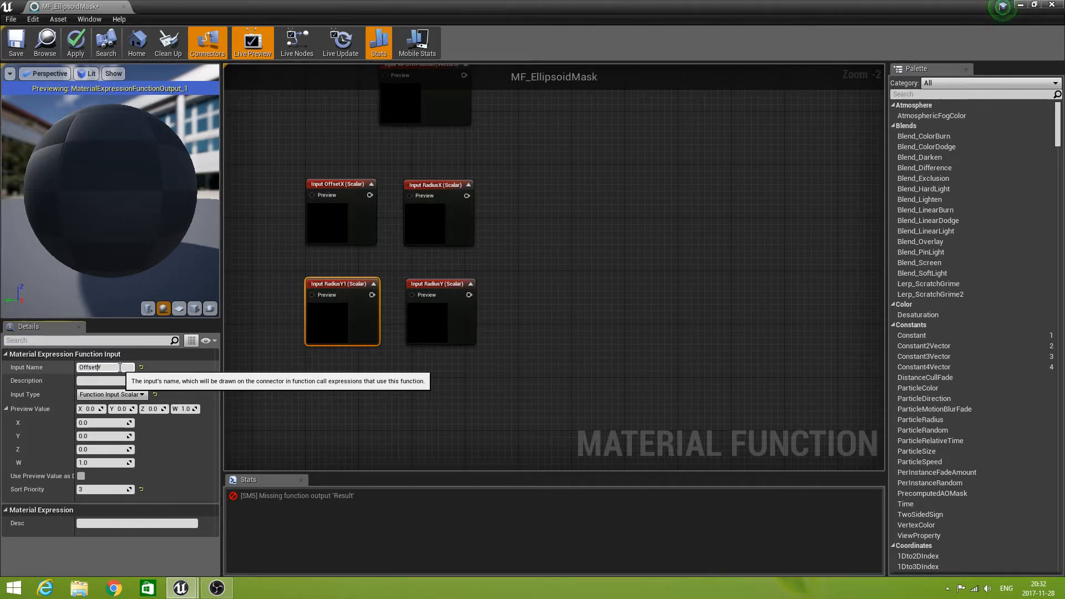
click(89, 488)
text(4)
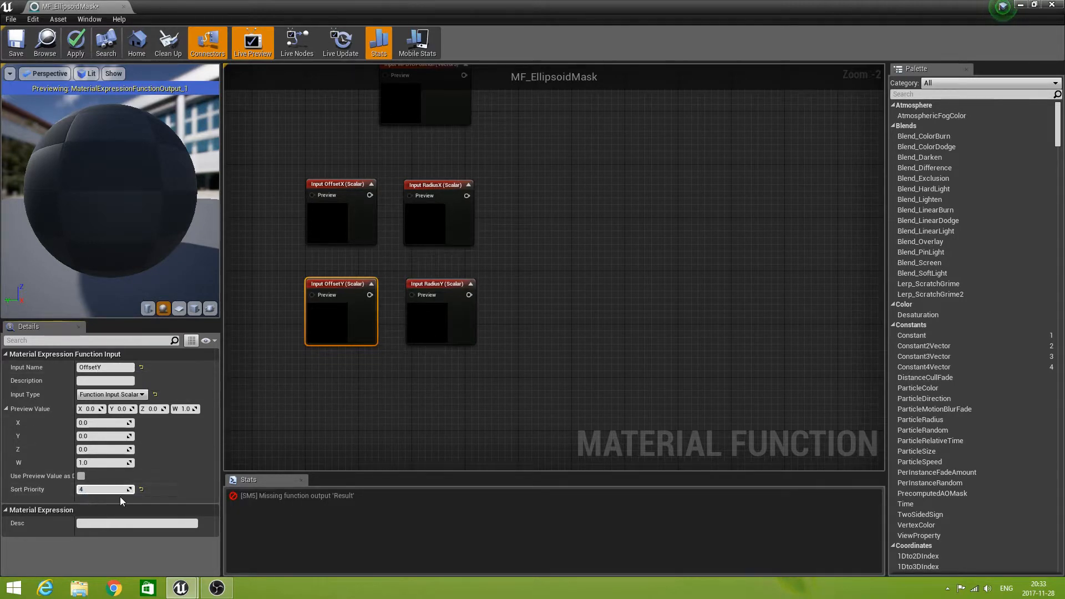
key(Return)
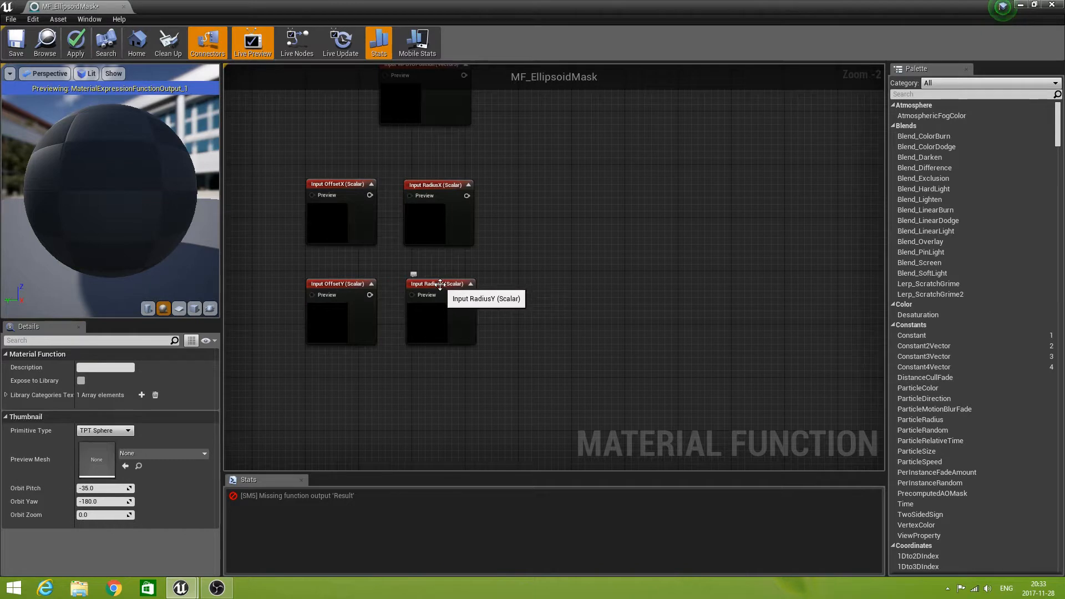
Duplicate the RadiusY input again and place the copy directly below RadiusY.
click(452, 294)
key(ctrl+w)
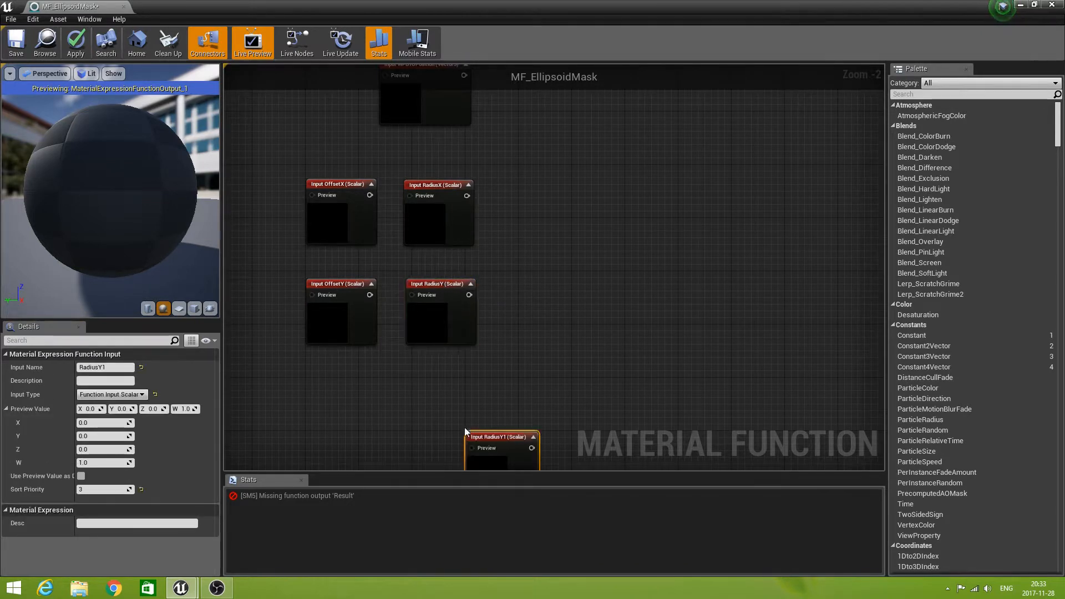
drag(500, 436, 438, 376)
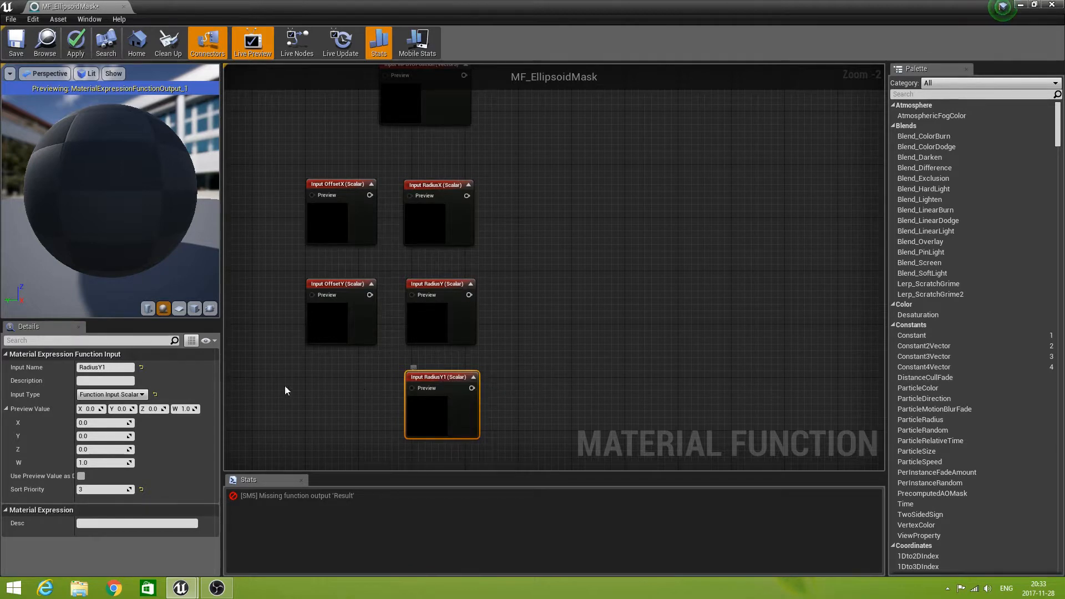
Rename the copy below RadiusY to RadiusZ and open its sort priority for editing.
click(124, 367)
key(End)
key(BackSpace)
key(BackSpace)
text(Z)
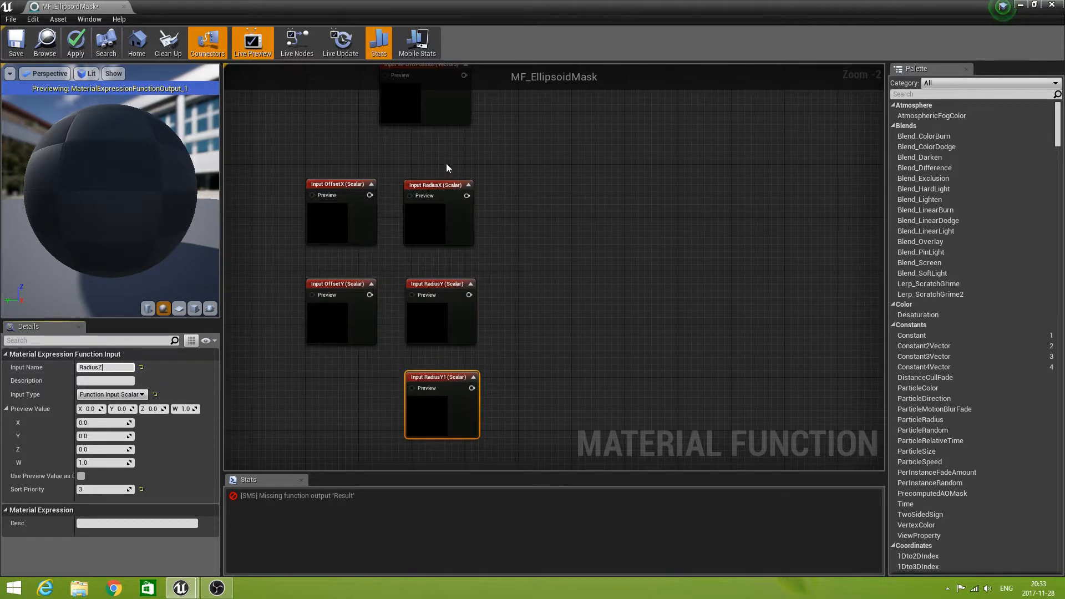
click(91, 491)
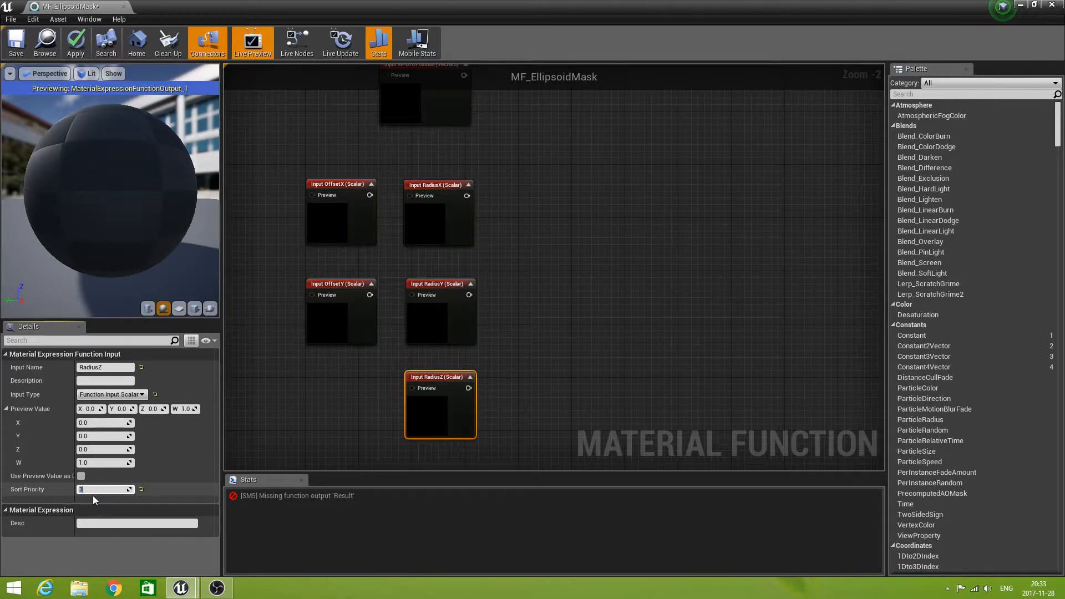
click(308, 403)
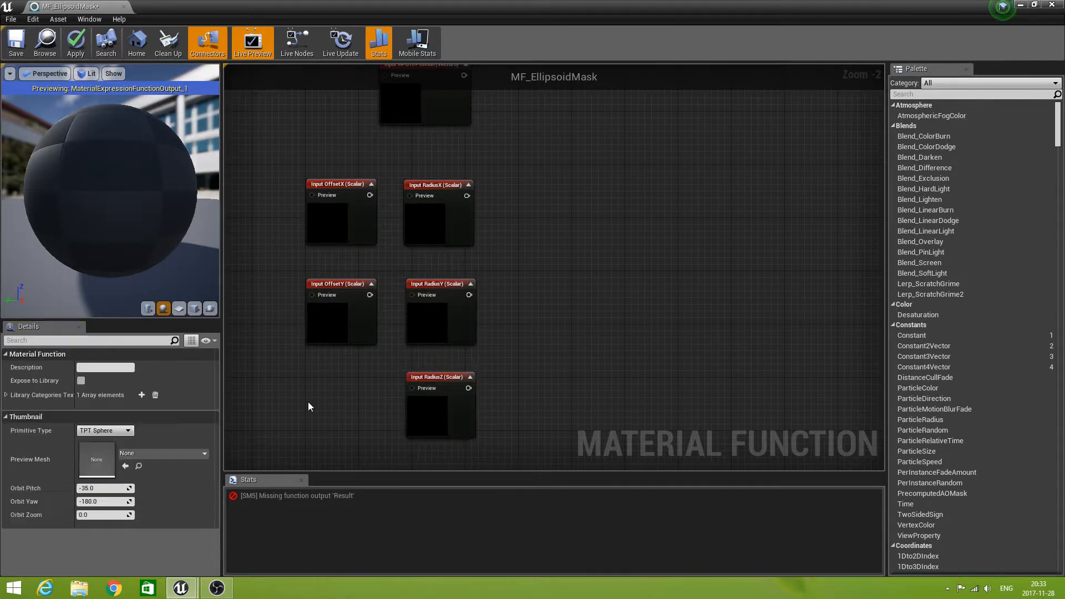
Duplicate the RadiusZ input and place the copy below OffsetY, level with RadiusZ.
click(437, 376)
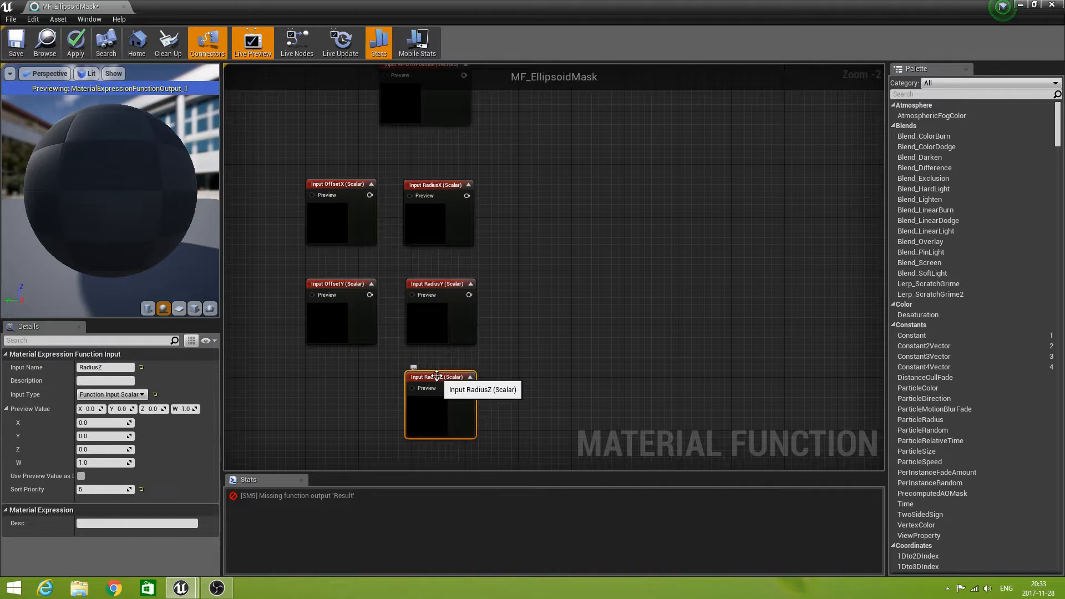
key(ctrl+w)
drag(482, 384, 356, 376)
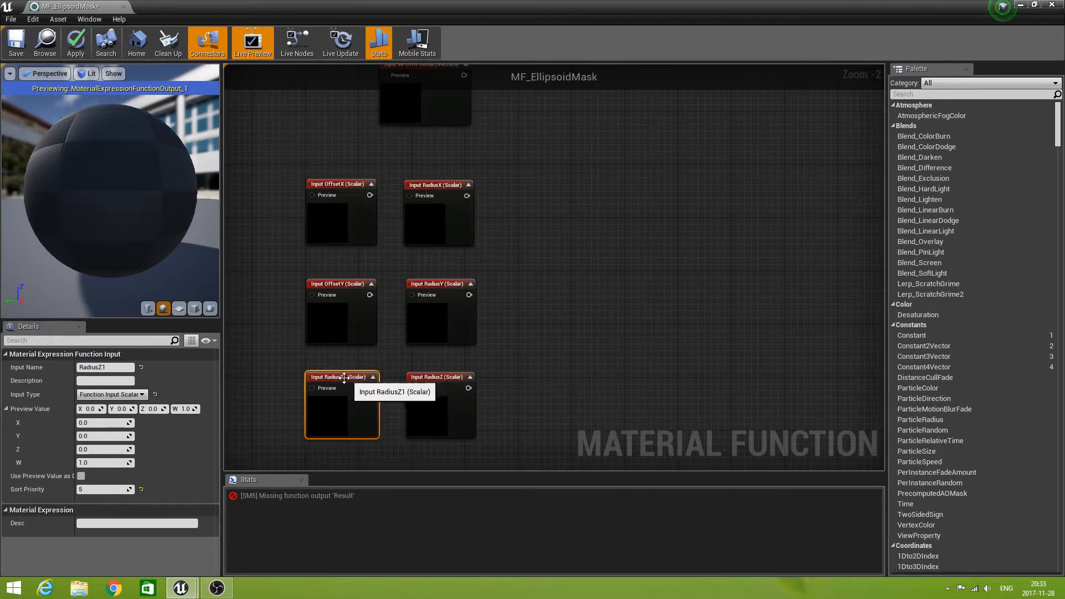
Rename the copy below OffsetY to CutOffZ and set its sort priority to 6.
click(116, 367)
click(116, 367)
key(BackSpace)
key(BackSpace)
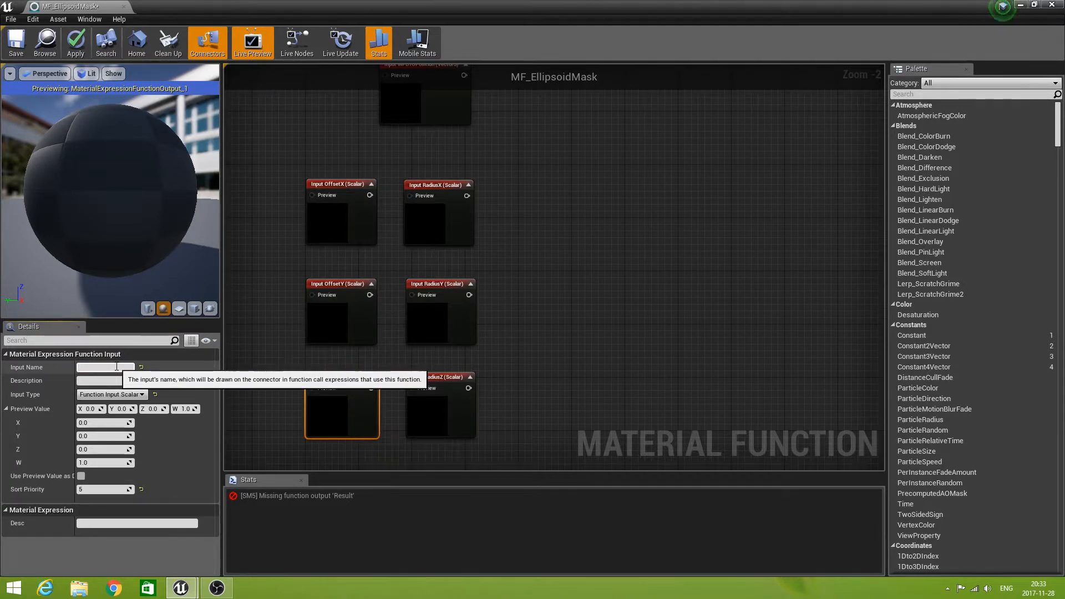
text(CutOffZ)
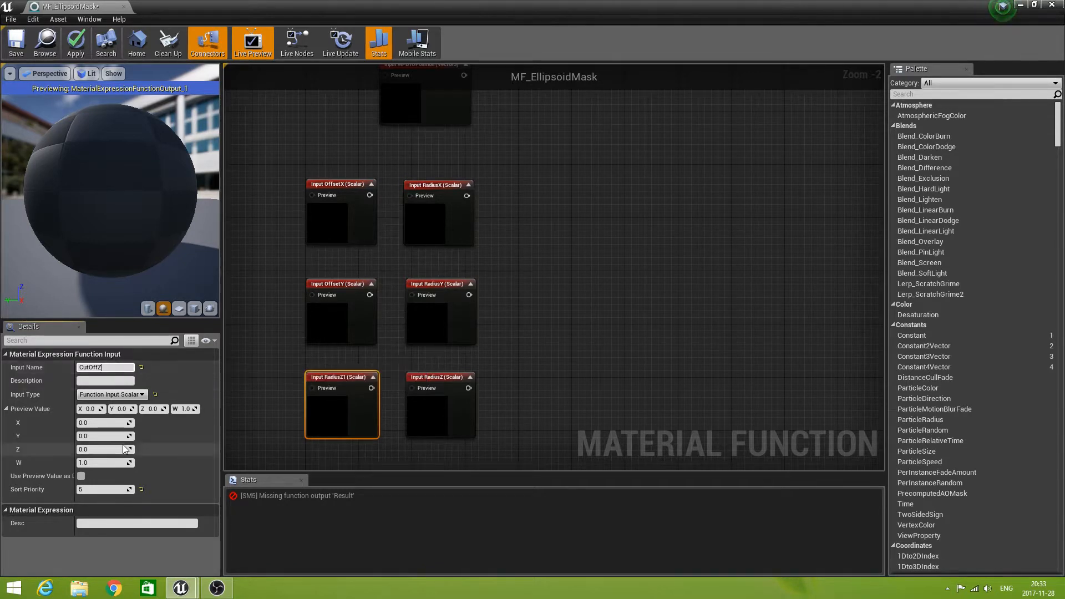
click(92, 490)
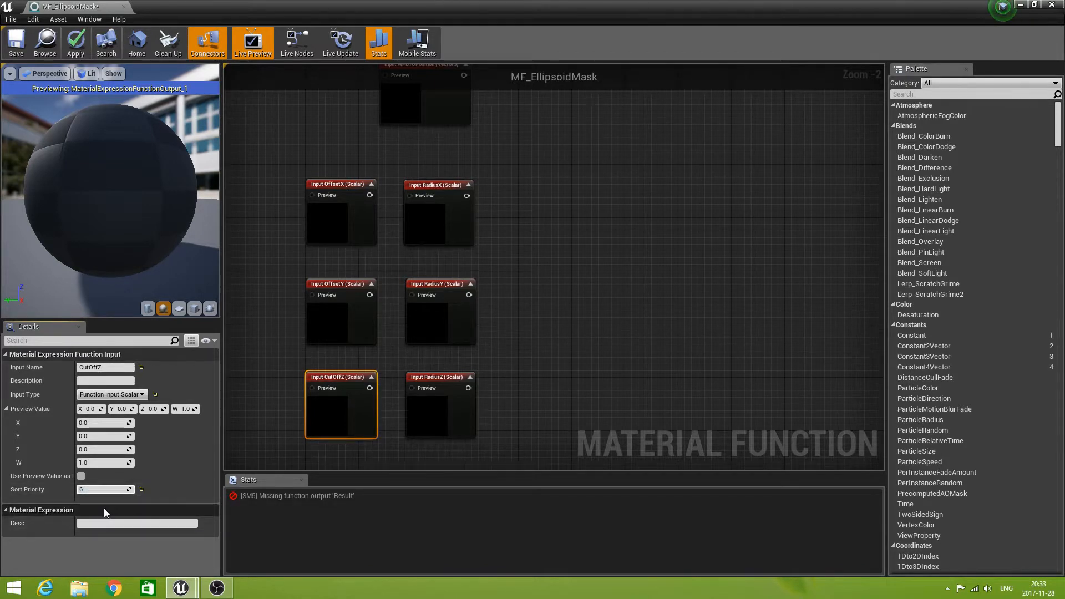
click(515, 449)
Add a ComponentMask node fed by the WPBTOPosition input and limit it to the R channel.
scroll(515, 445, down, 2)
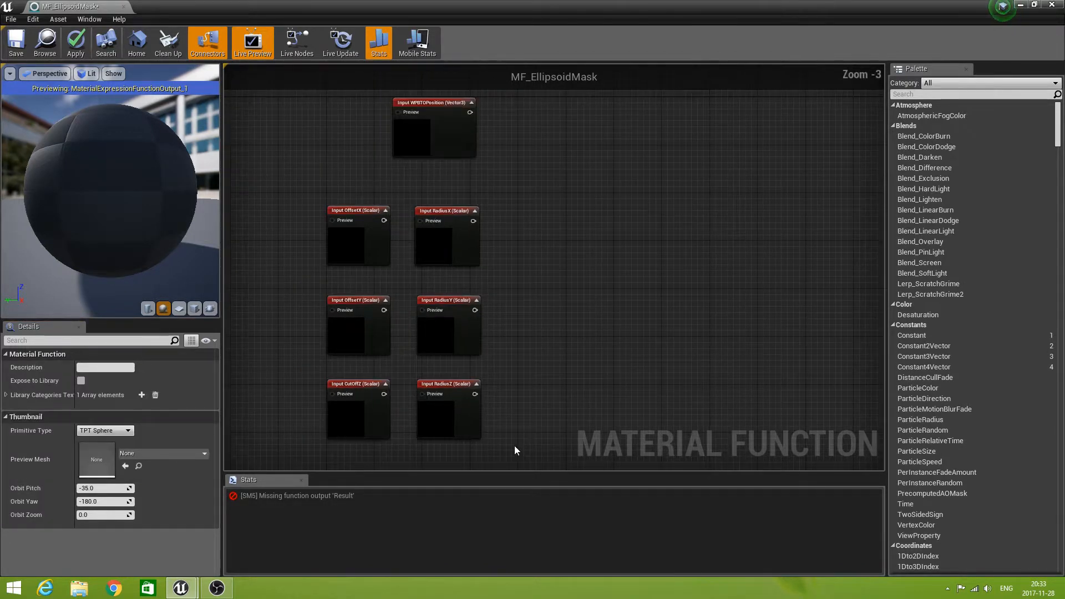
right_drag(537, 438, 466, 327)
right_drag(490, 409, 488, 409)
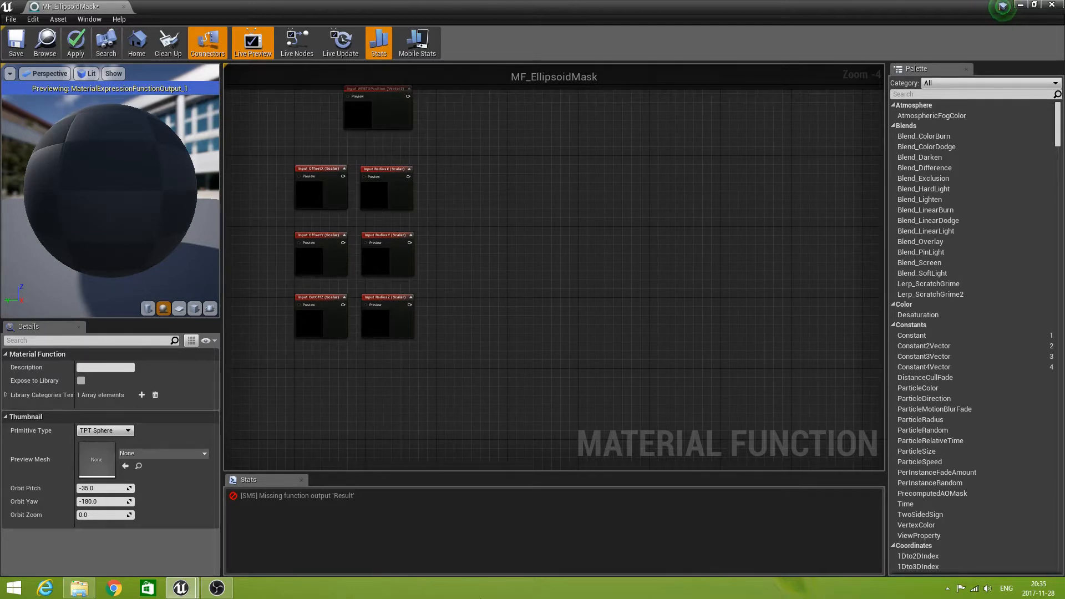
scroll(521, 225, up, 1)
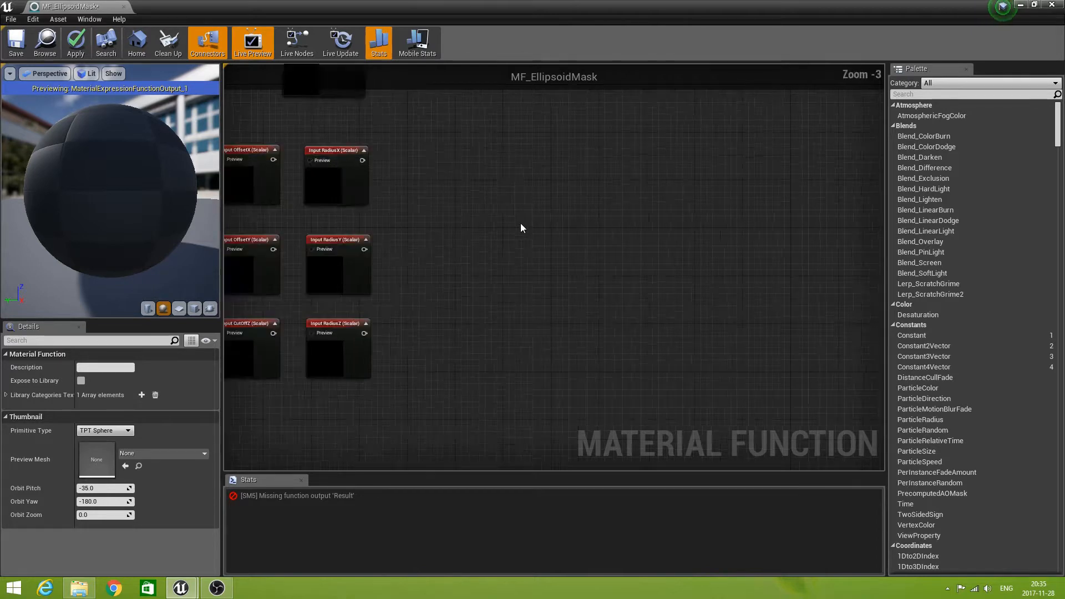
right_drag(412, 157, 454, 327)
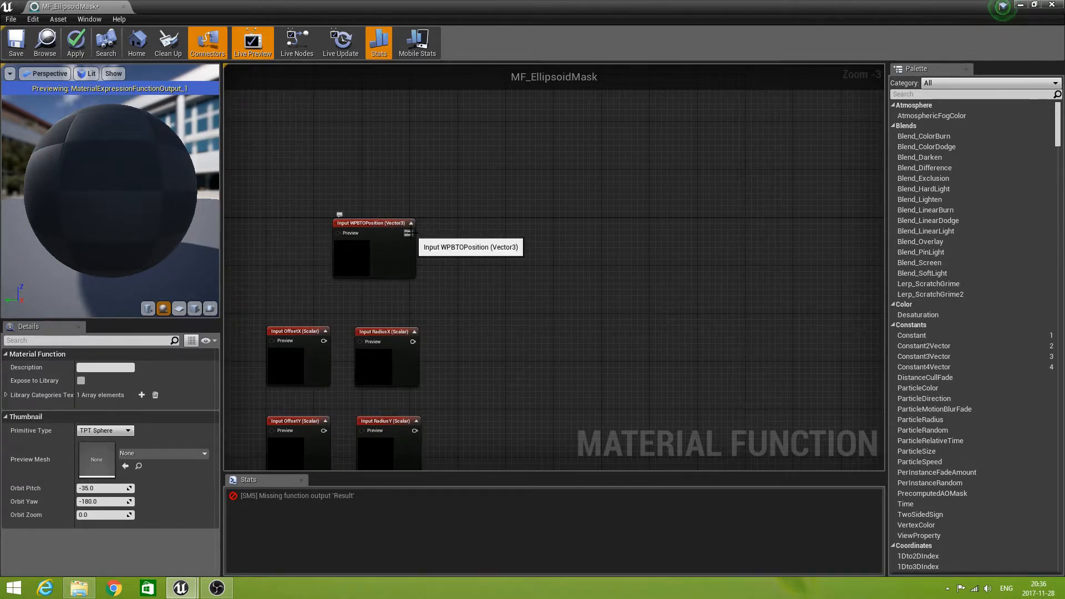
drag(411, 233, 513, 233)
text(mask)
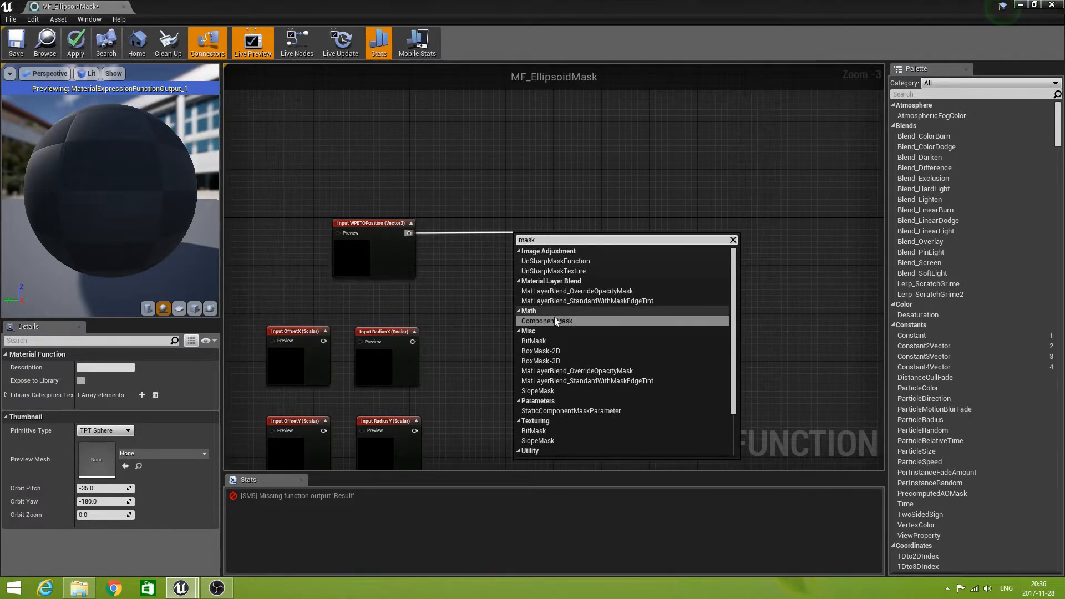
click(555, 319)
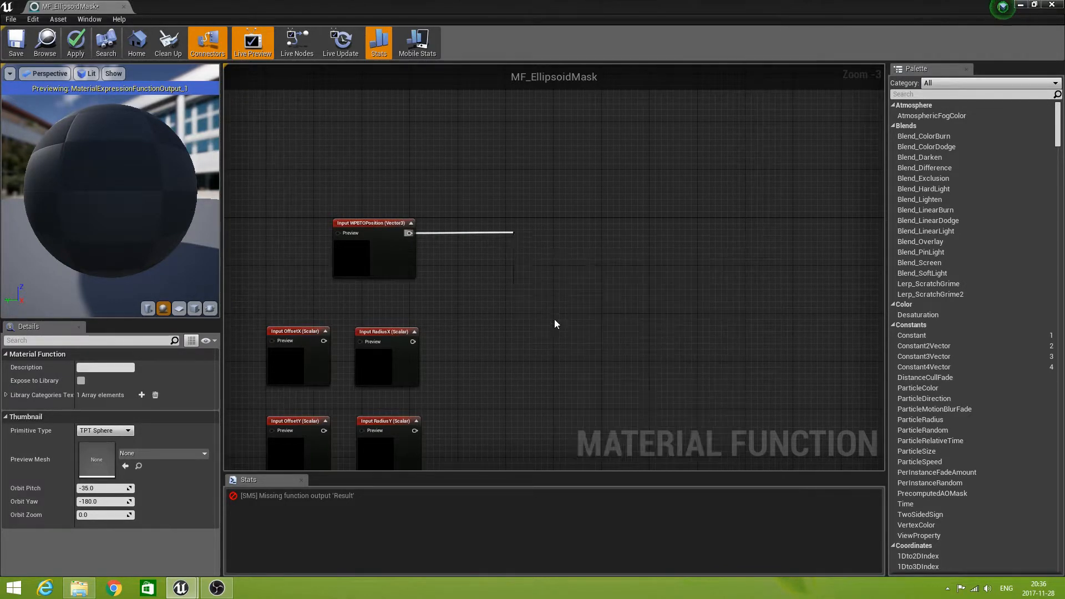
drag(526, 235, 520, 221)
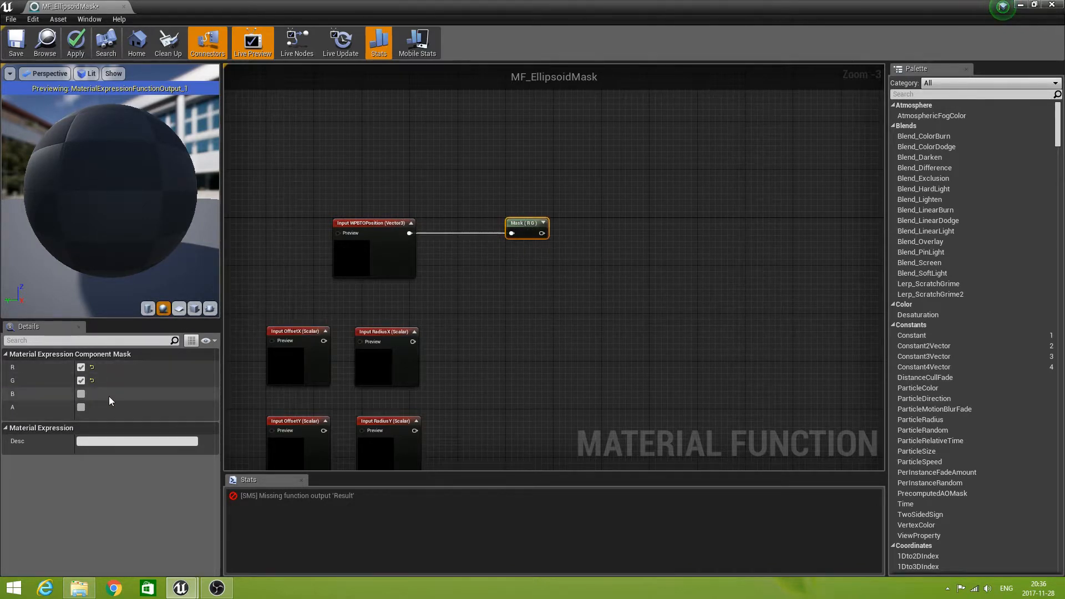
click(79, 381)
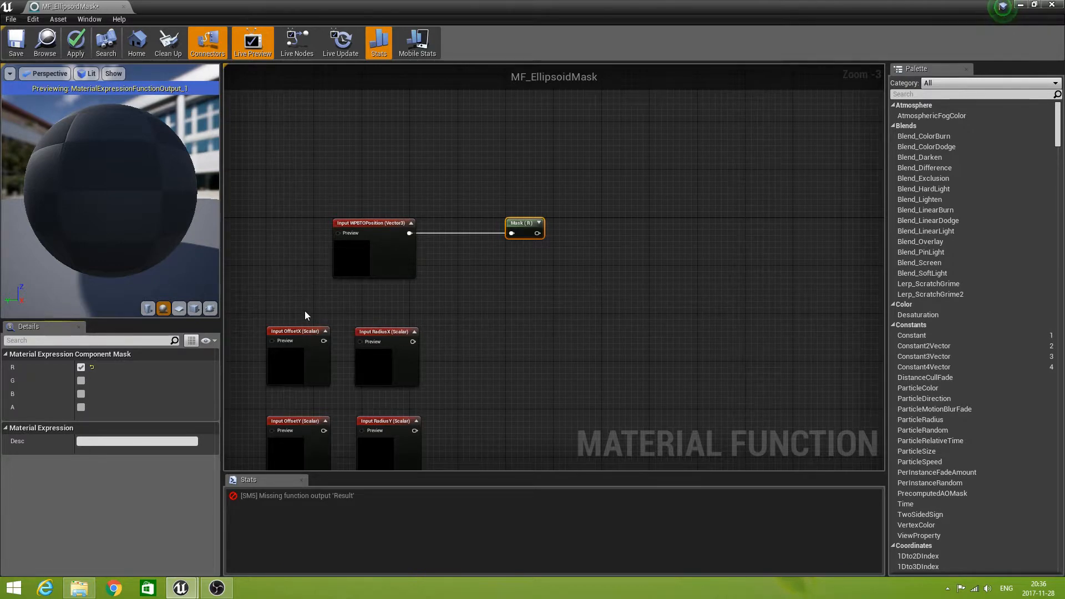
Move the OffsetX and RadiusX inputs beneath the R mask and subtract OffsetX from the mask's output with a Subtract node.
drag(288, 308, 364, 364)
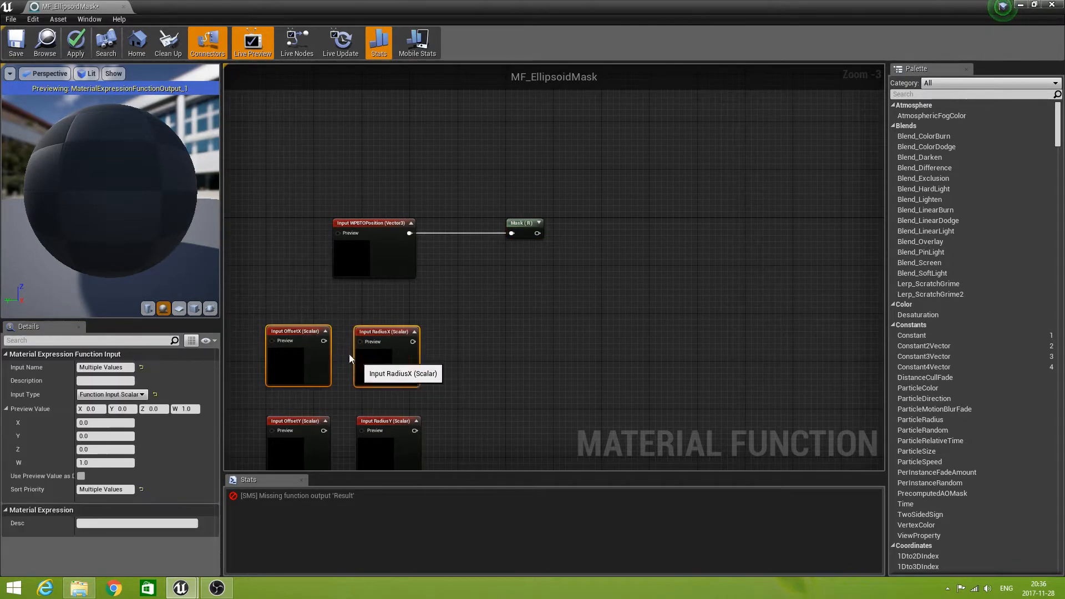
drag(302, 331, 522, 296)
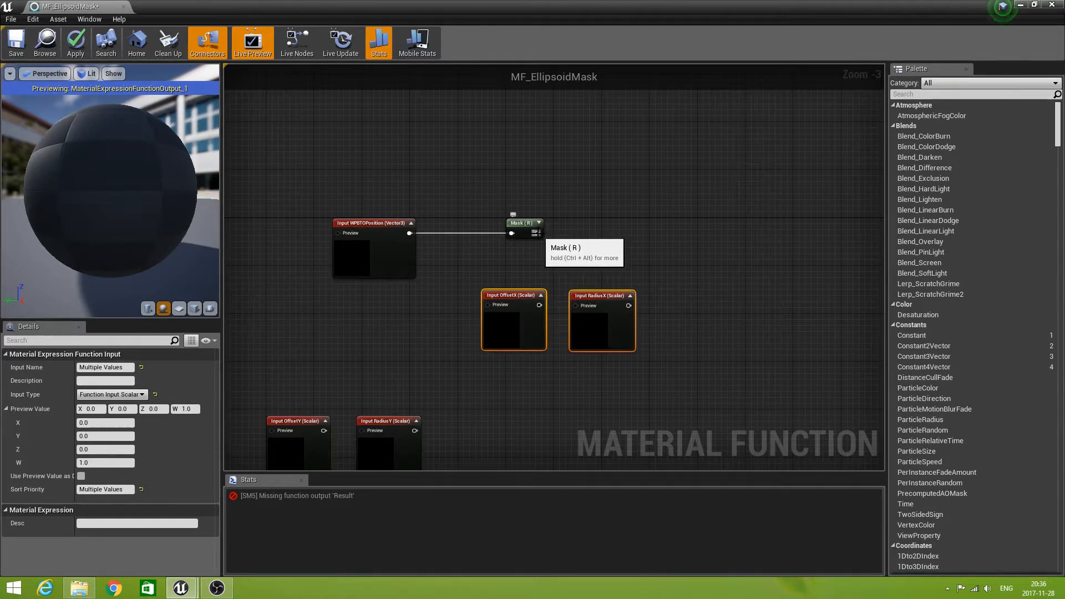
drag(536, 233, 576, 230)
text(sub)
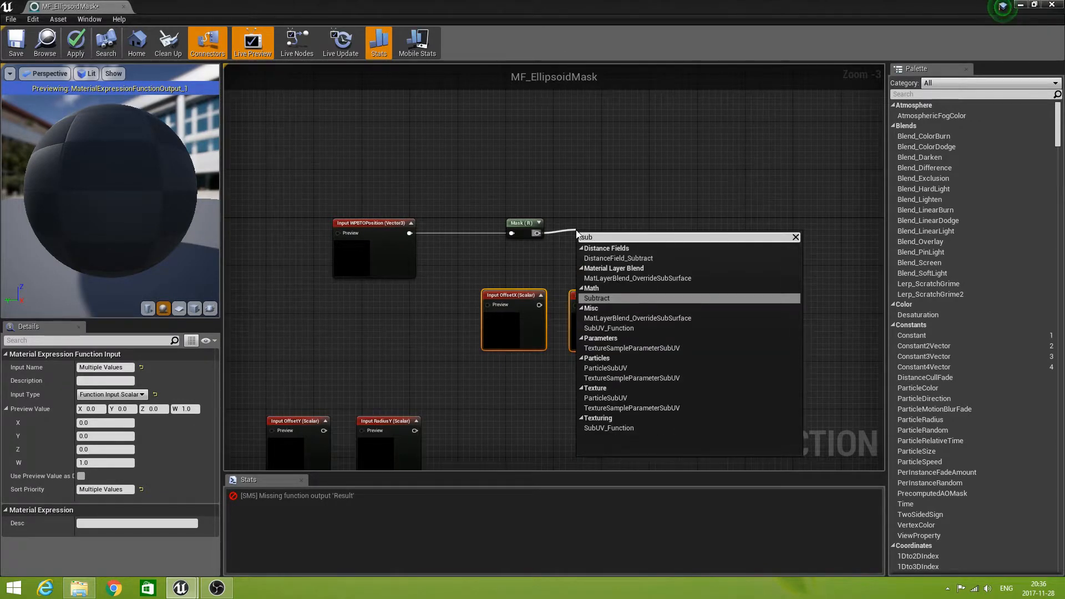
click(615, 300)
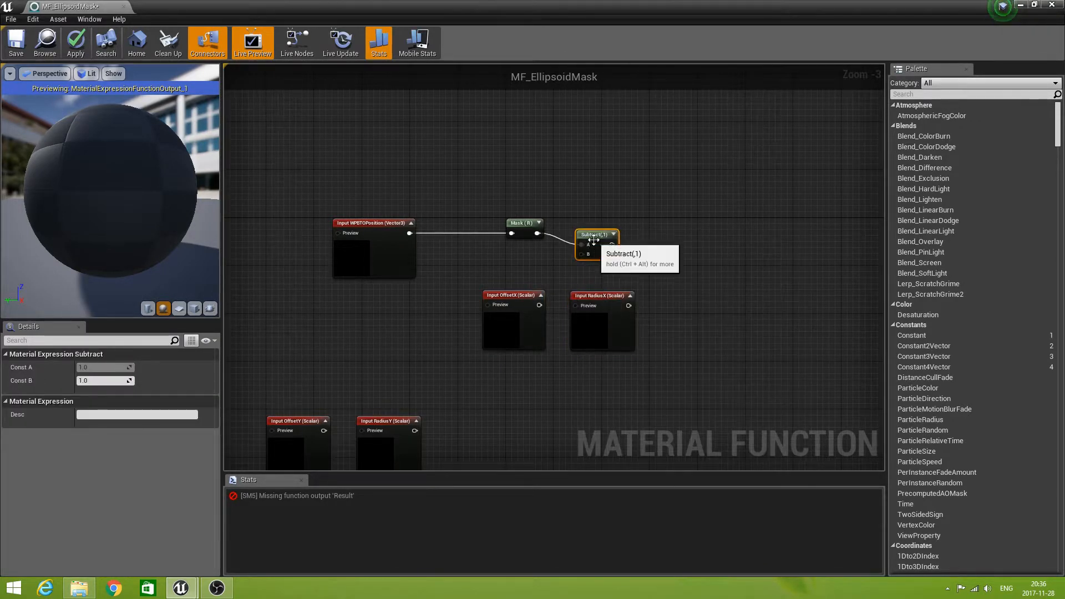
drag(539, 305, 577, 244)
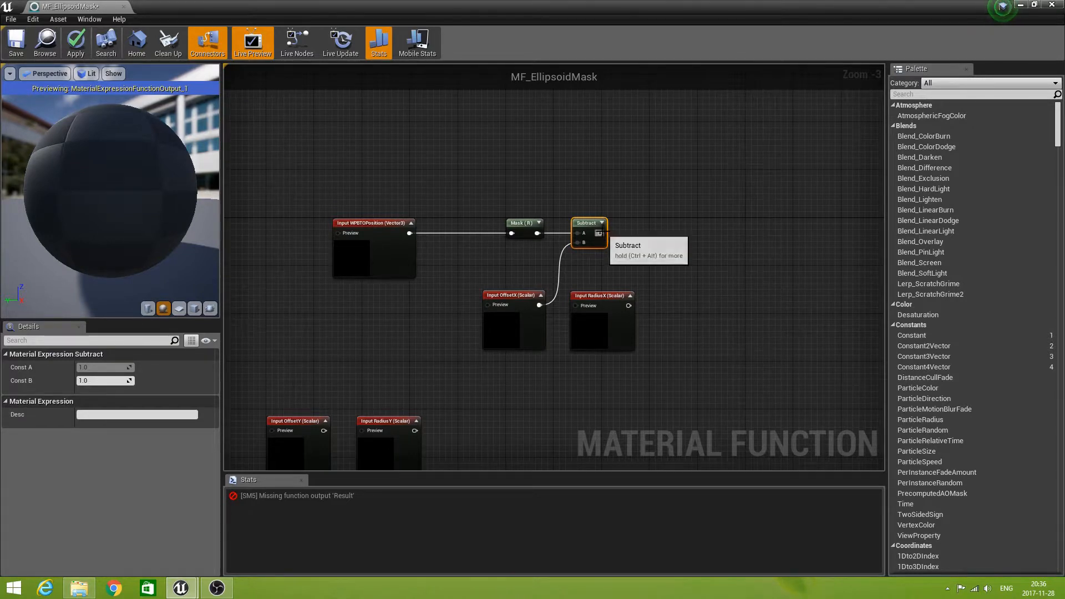
Divide the Subtract result by RadiusX with a Divide node.
drag(600, 233, 657, 236)
text(div)
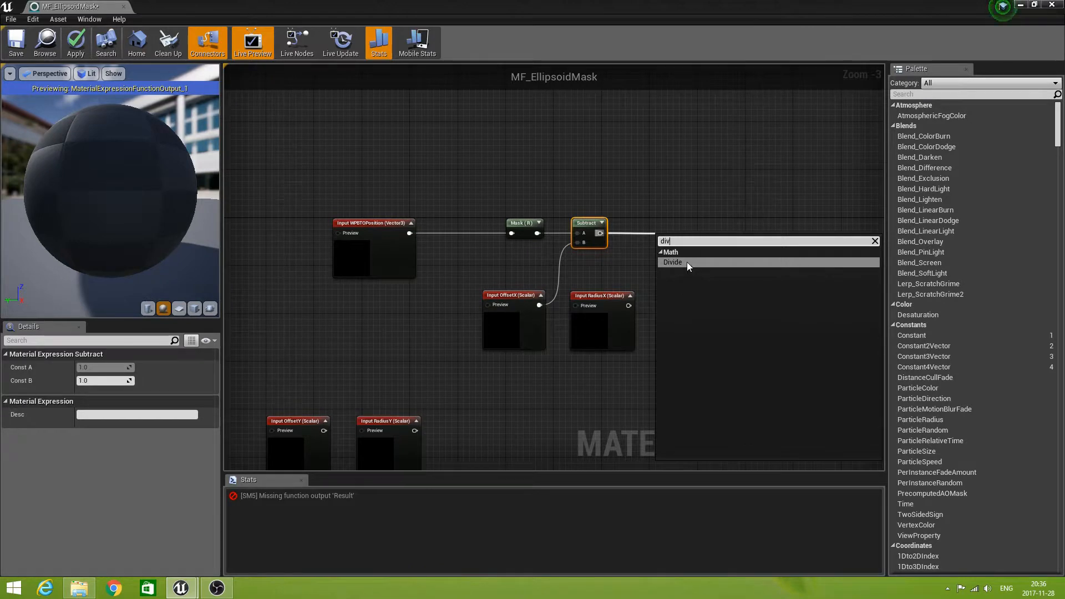
click(687, 262)
drag(628, 306, 674, 222)
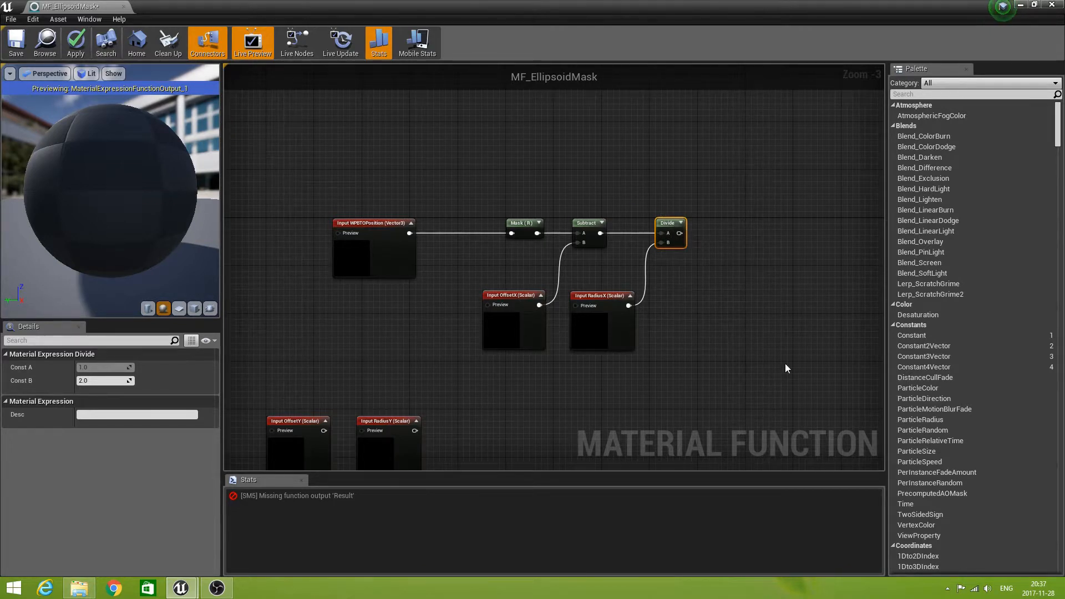
Square the Divide result by feeding it into both inputs of a new Multiply node.
drag(680, 233, 709, 233)
text(mult)
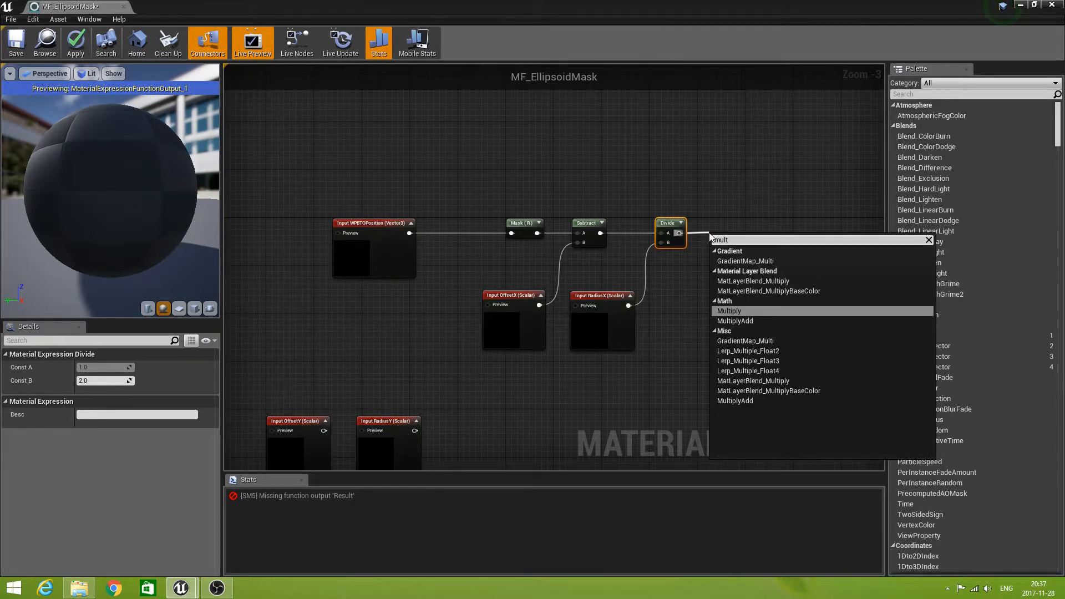
click(736, 312)
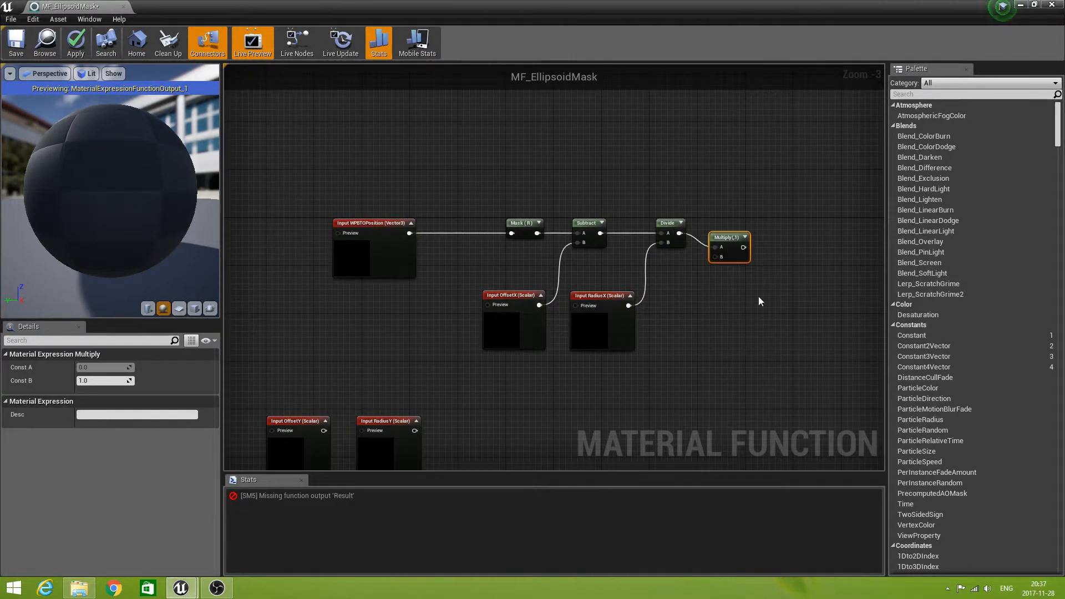
click(737, 221)
mouse_move(737, 238)
mouse_down()
mouse_move(737, 222)
mouse_move(705, 245)
mouse_move(722, 244)
mouse_up()
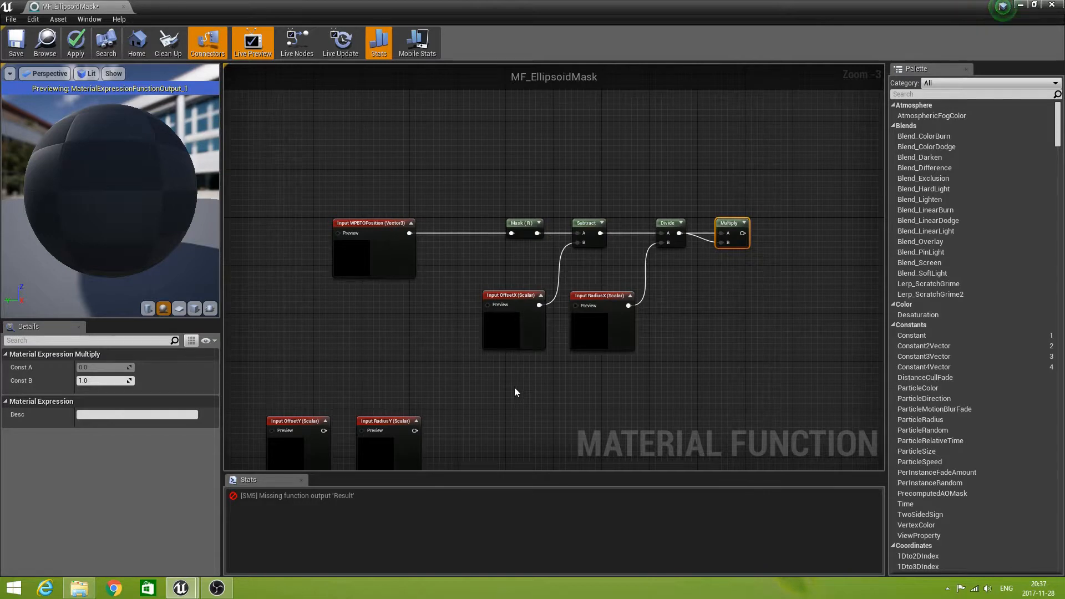
Branch a third ComponentMask from the WPBTOPosition input and limit it to the B channel.
right_drag(514, 387, 501, 288)
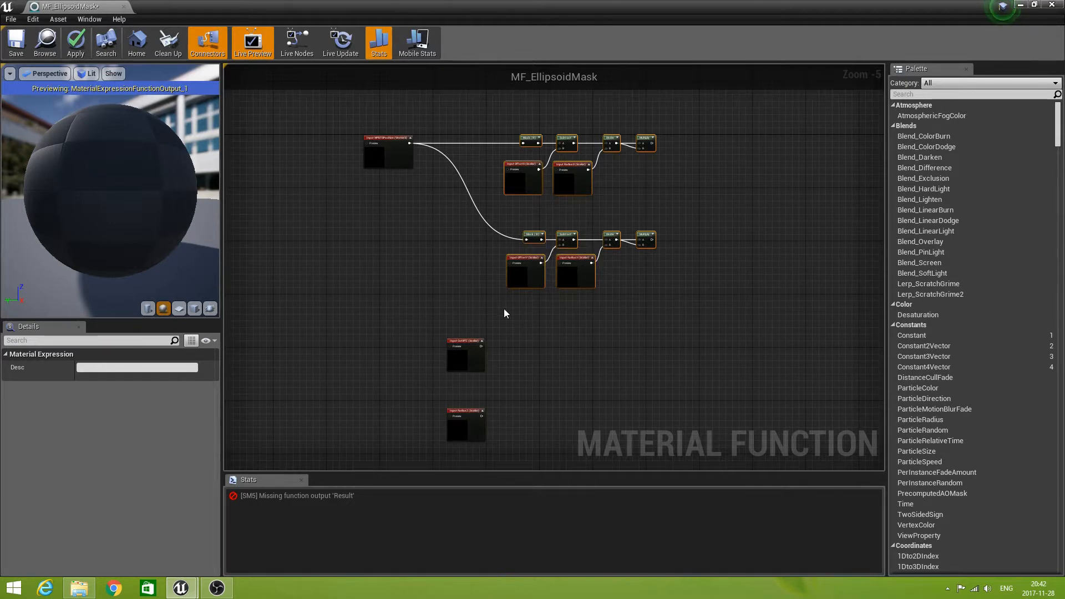
click(475, 328)
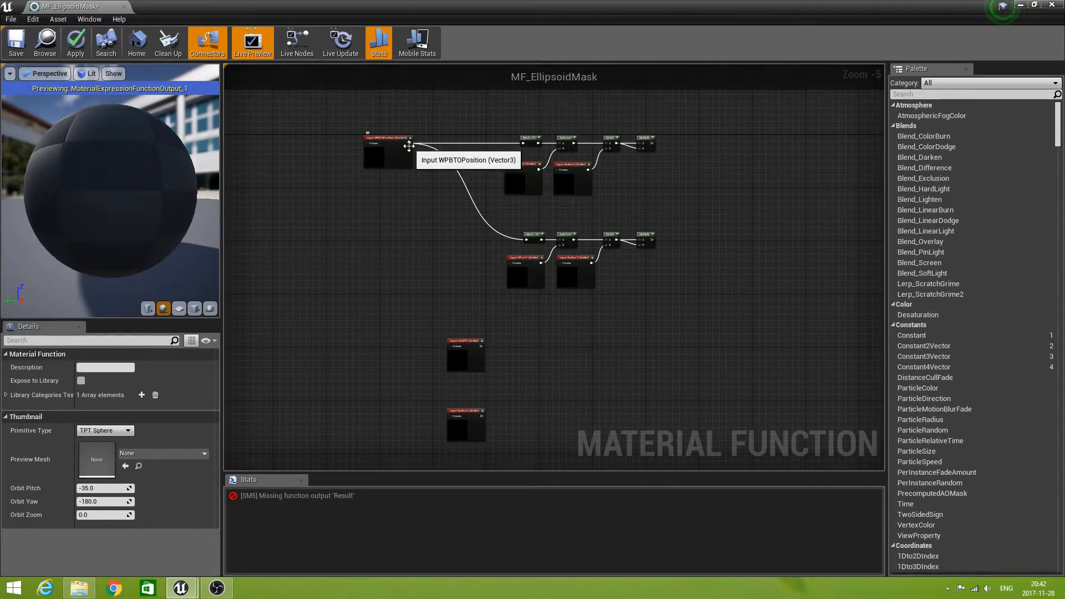
drag(409, 143, 368, 331)
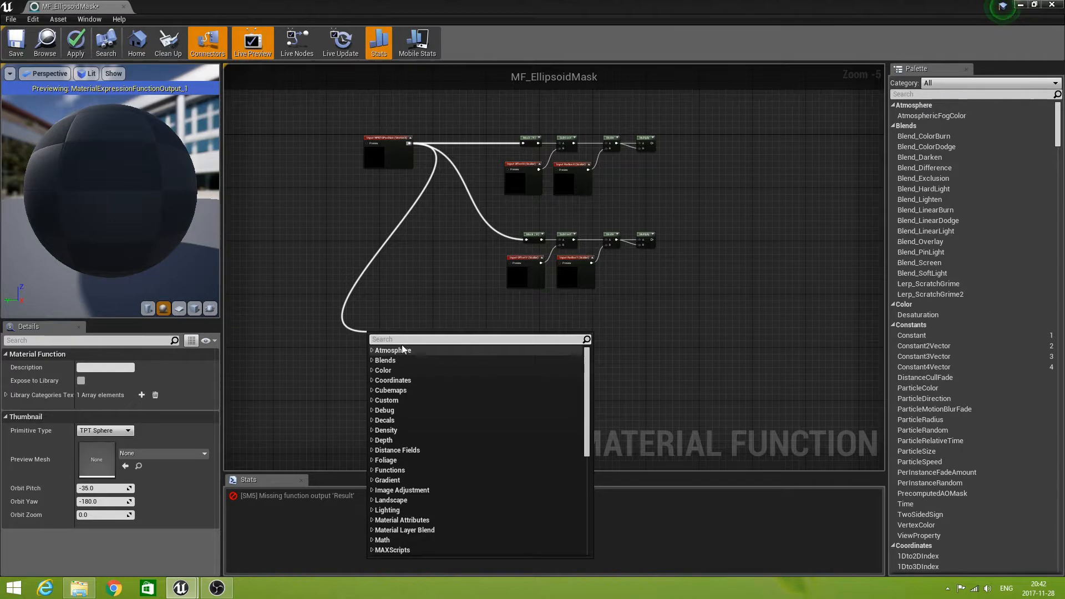
text(mask)
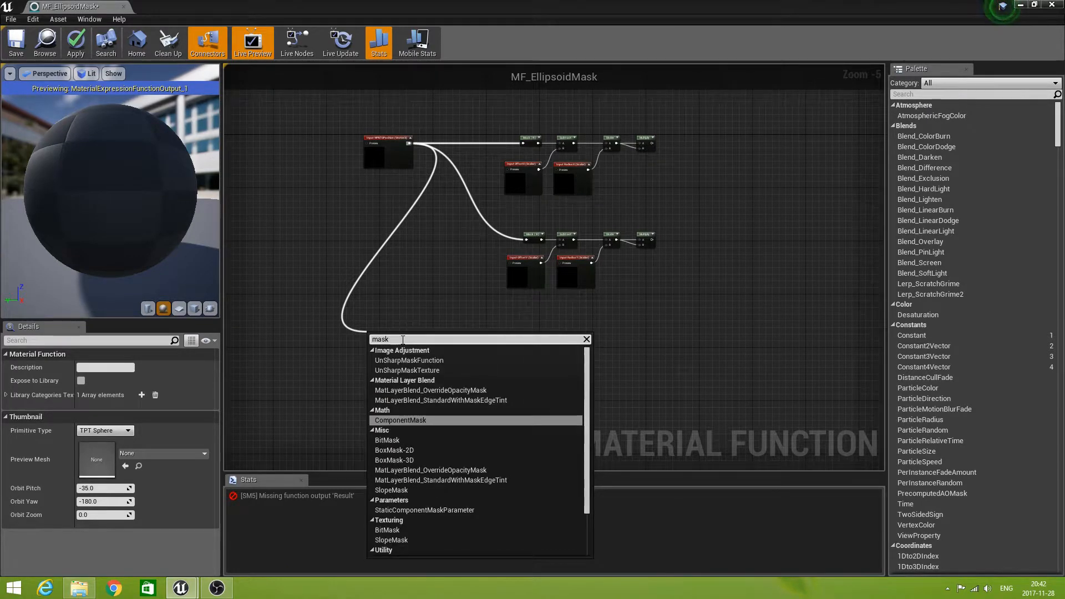
key(Return)
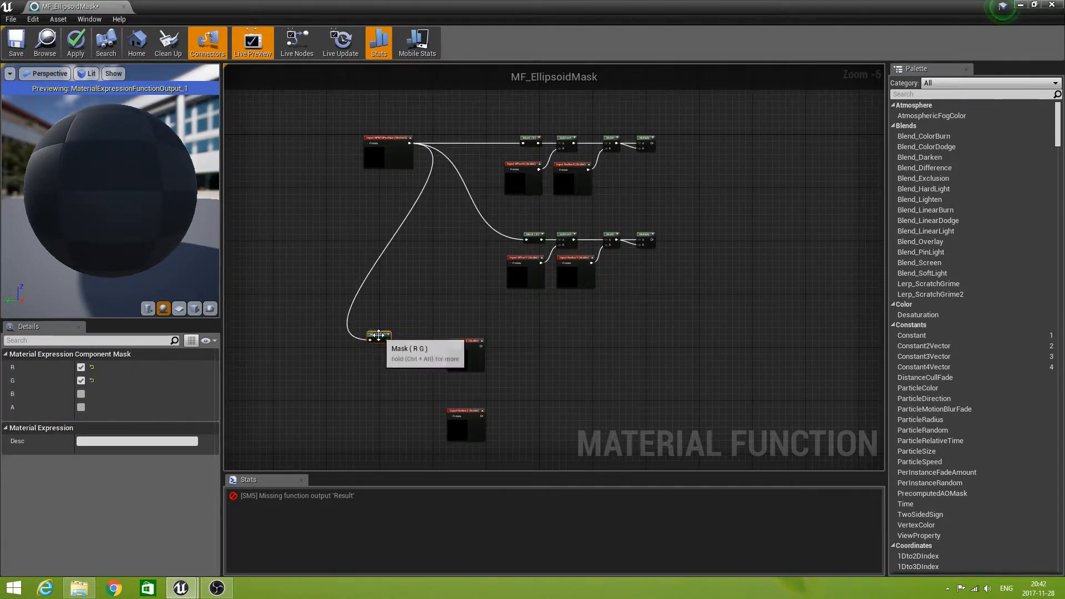
scroll(370, 355, up, 3)
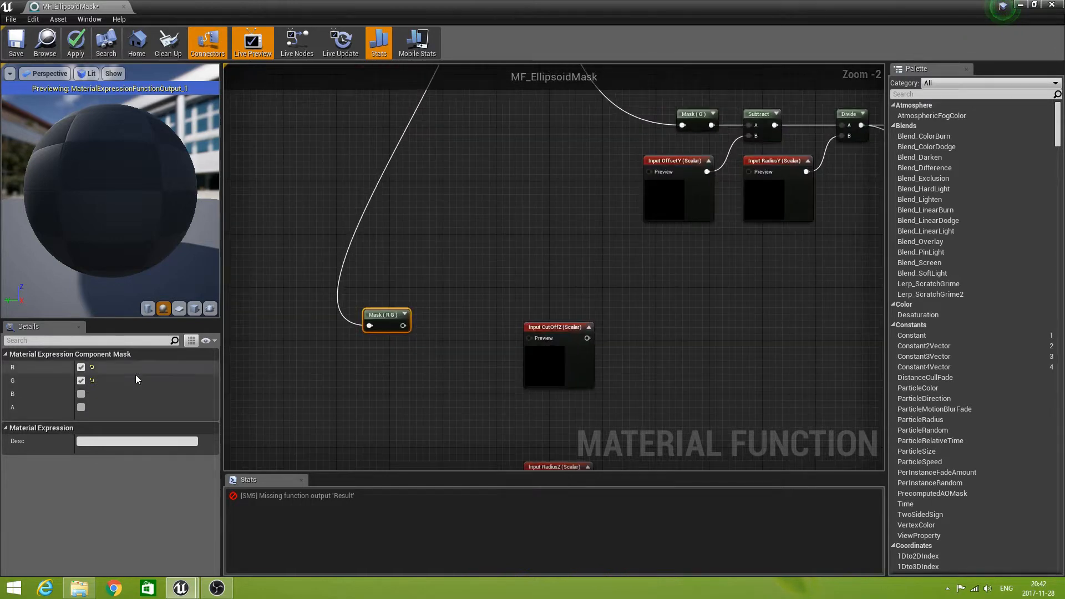
click(81, 368)
click(81, 380)
click(81, 394)
Place the B mask just beside and between the CutOffZ and RadiusZ inputs.
right_drag(420, 395, 451, 280)
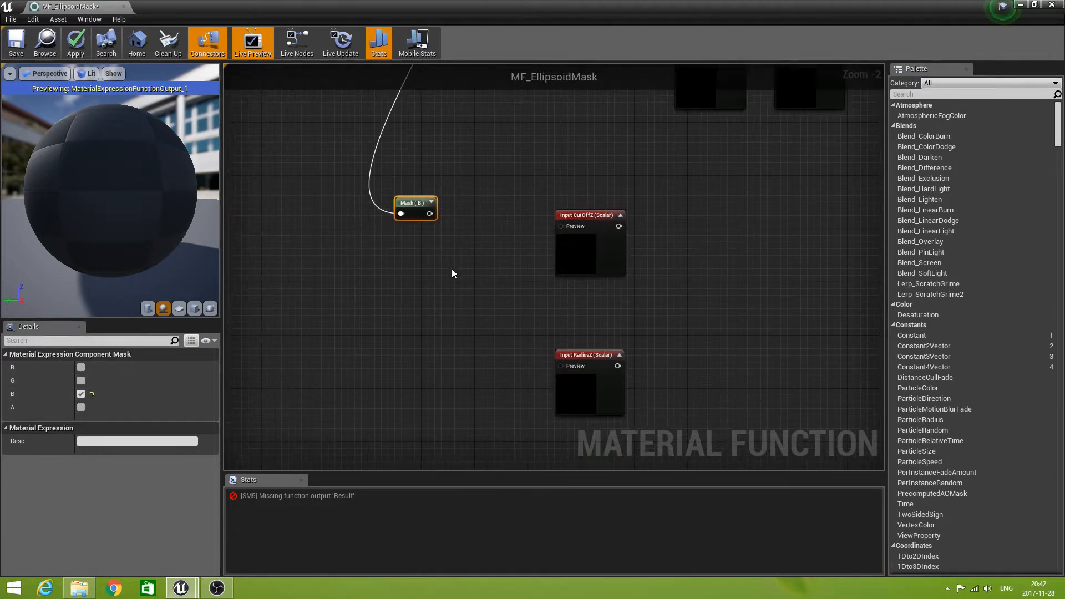
drag(419, 201, 505, 315)
right_drag(505, 317, 495, 271)
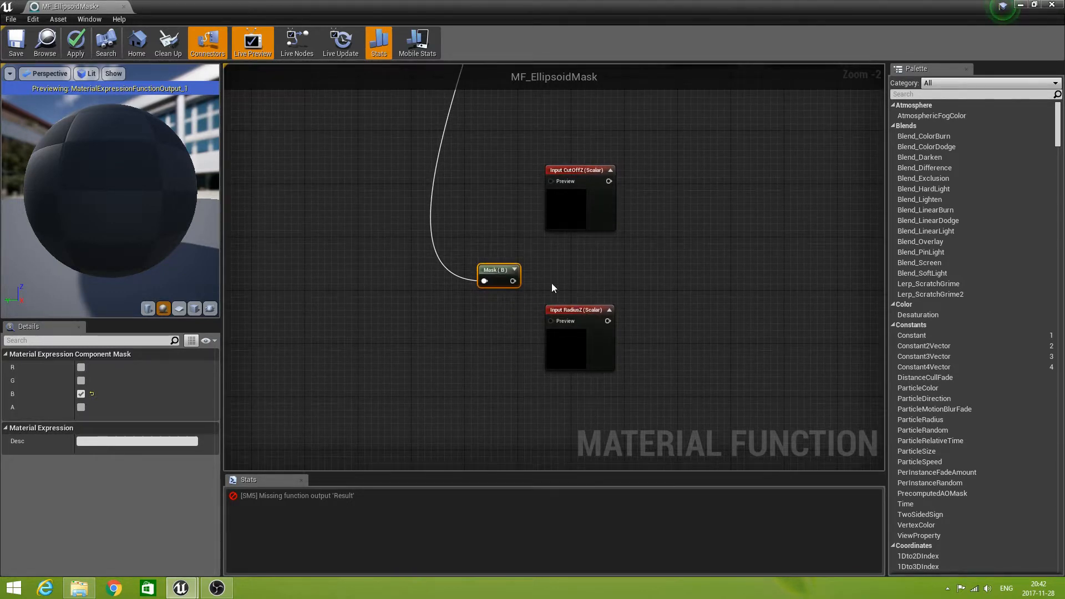
Add RadiusZ to the B mask's output with an Add node.
drag(512, 281, 683, 281)
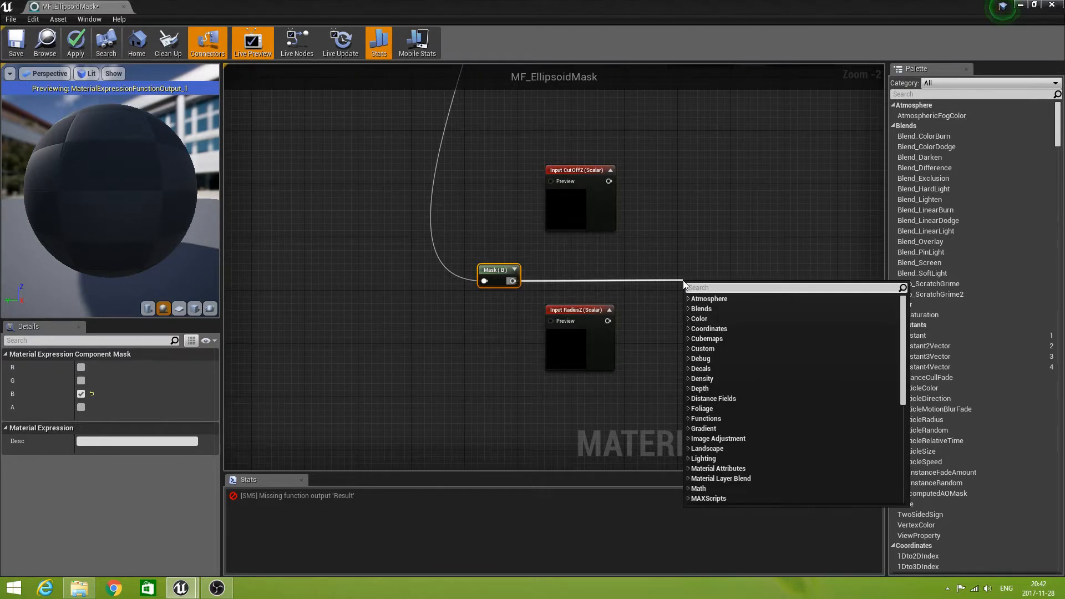
text(add)
click(701, 338)
drag(608, 324, 697, 266)
Create an If node with its A input fed by the Add result.
right_drag(730, 300, 526, 290)
drag(498, 271, 617, 186)
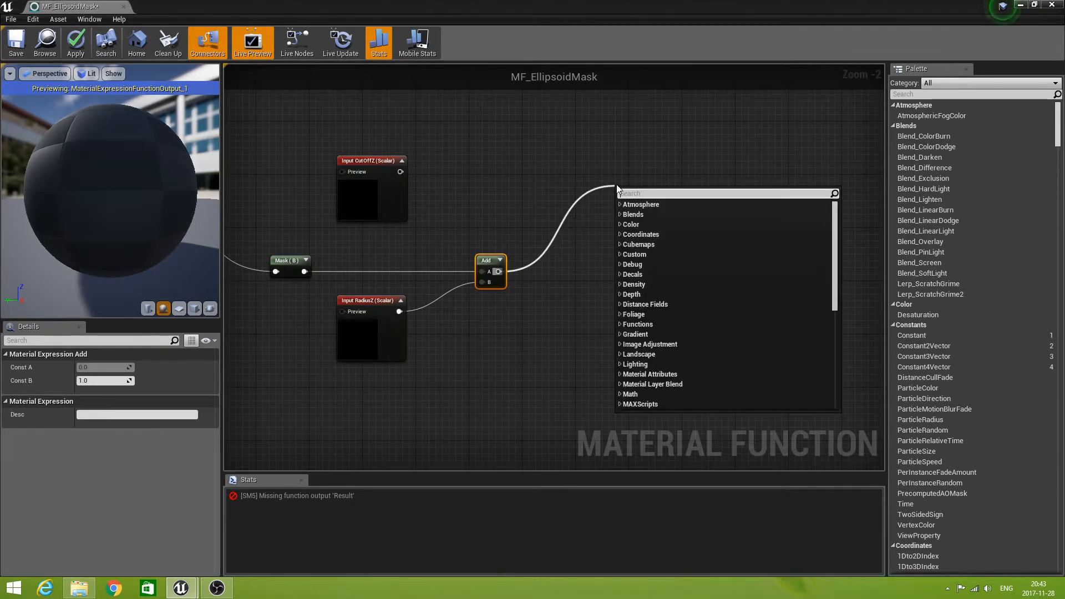
text(if)
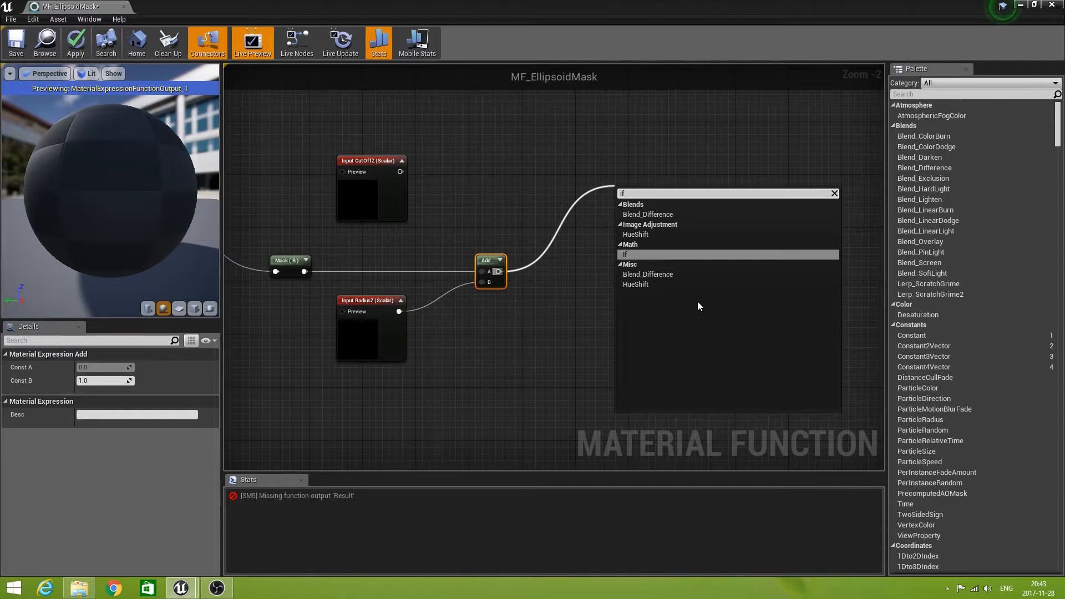
click(637, 254)
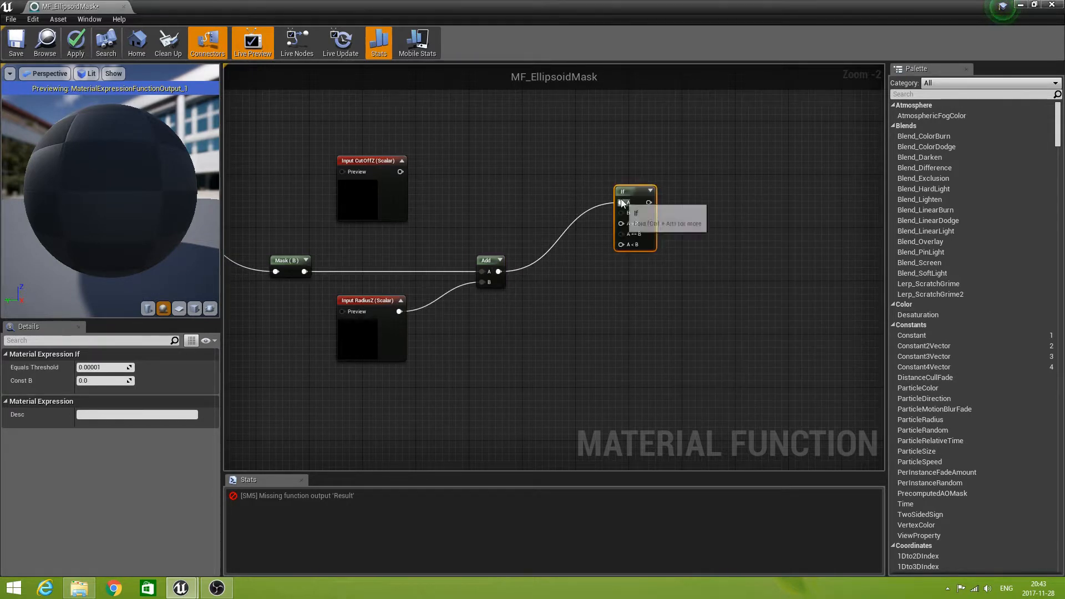
Feed the If node's B input from CutOffZ and its A > B input from a new Add node branched off RadiusZ.
drag(631, 194, 625, 167)
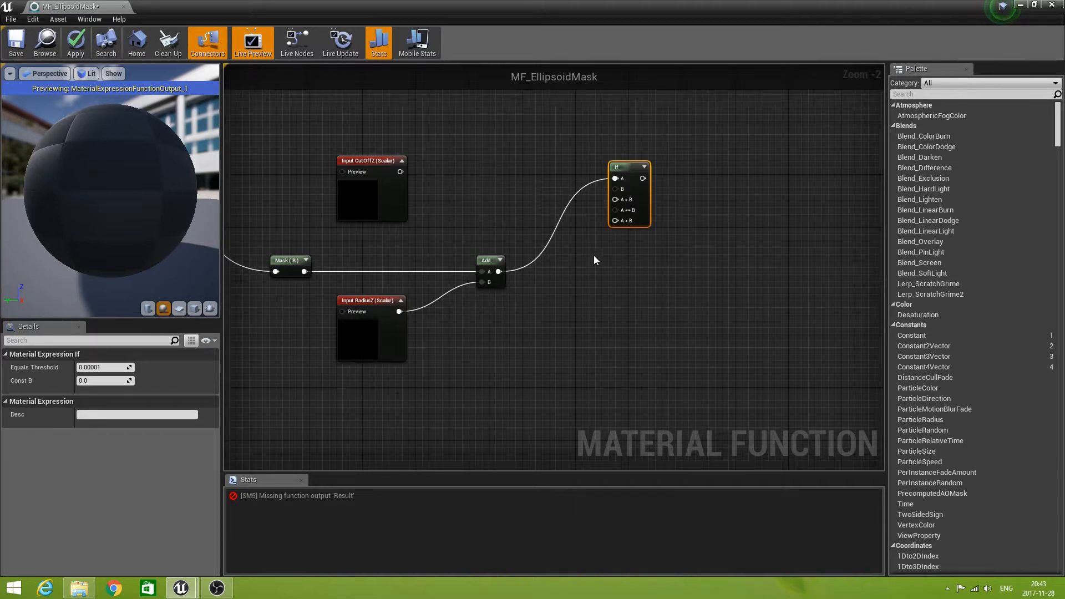
drag(401, 172, 615, 189)
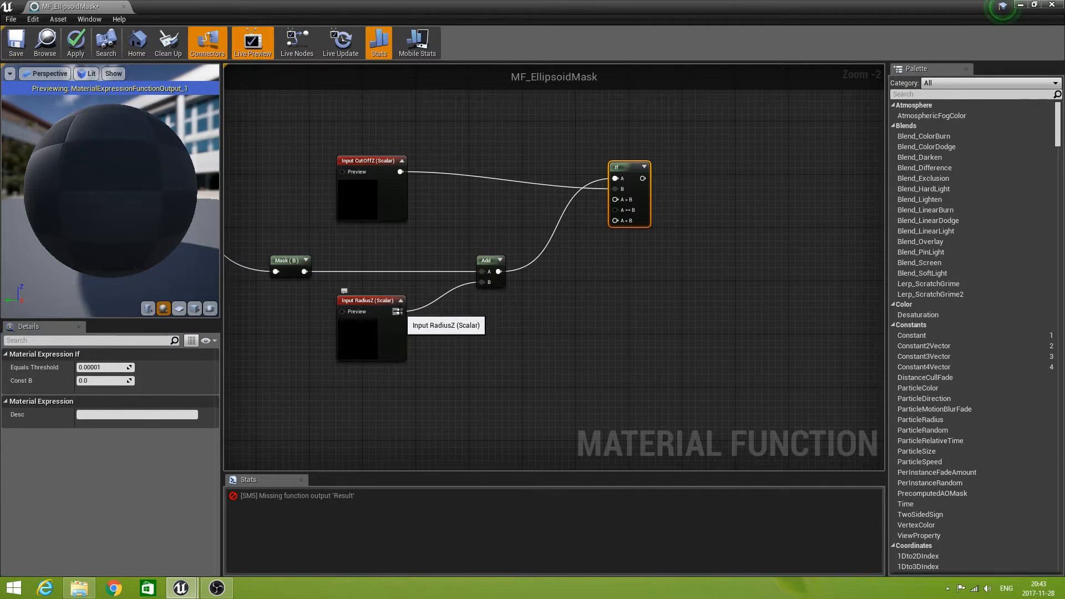
drag(402, 314, 475, 211)
text(add)
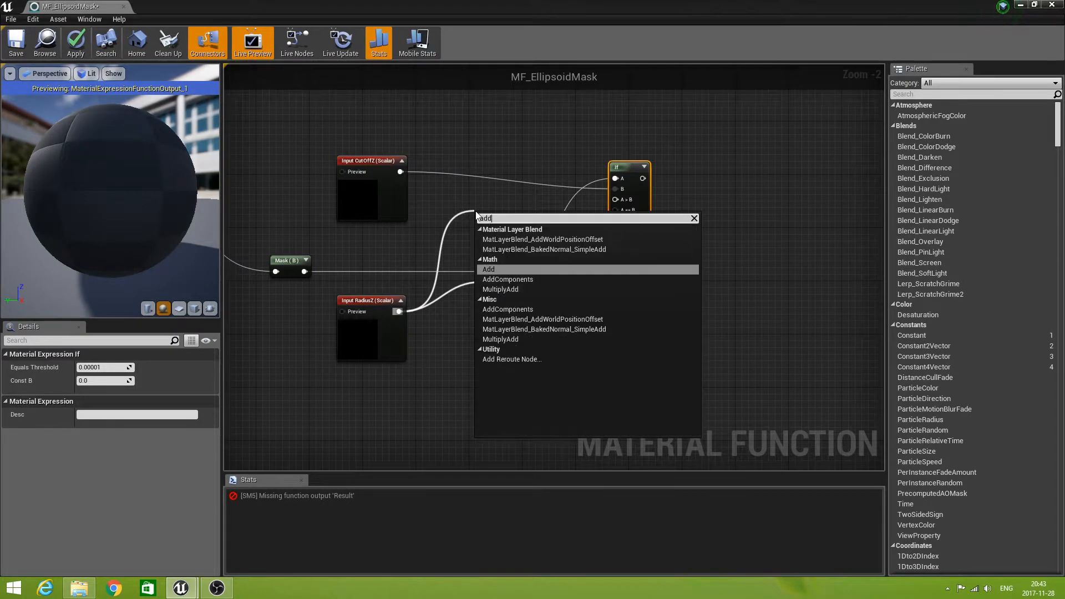
click(514, 270)
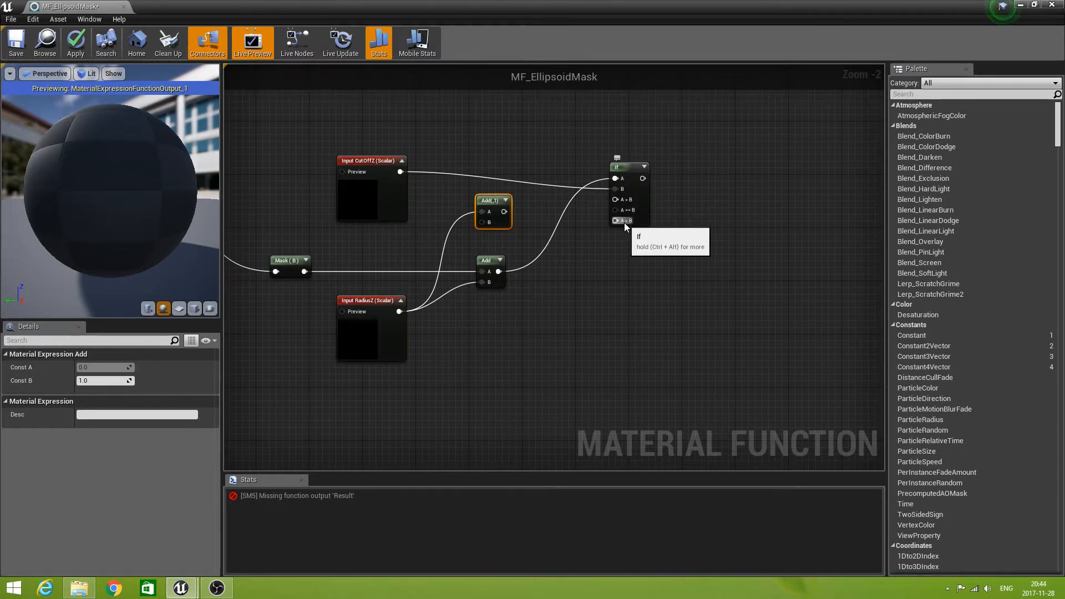
drag(581, 198, 614, 199)
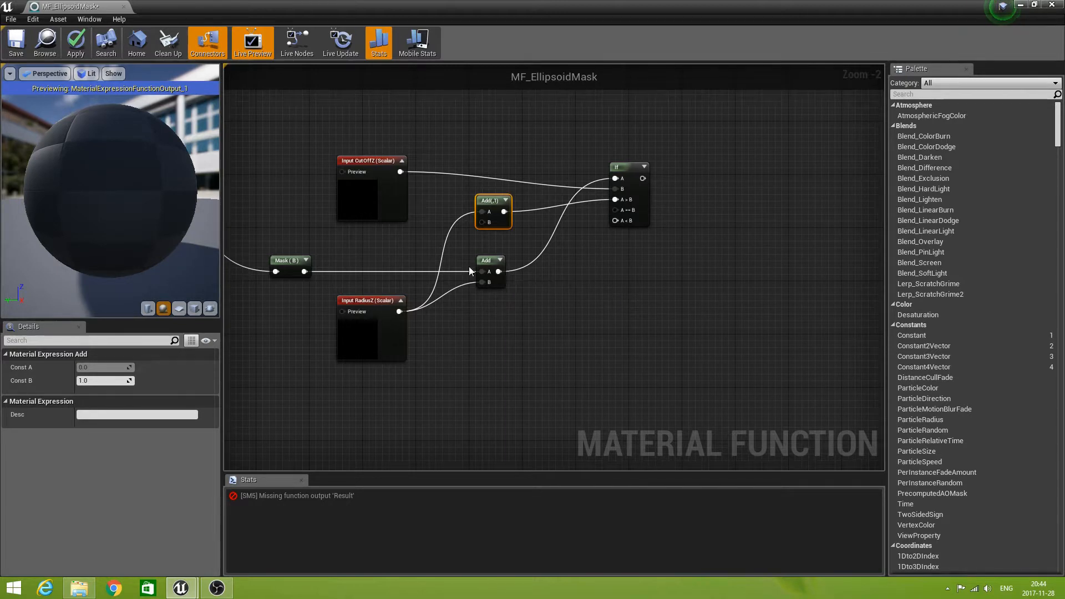
Connect the B mask to the If node's A == B and A < B inputs, and tidy the If and Add node positions.
drag(304, 271, 615, 210)
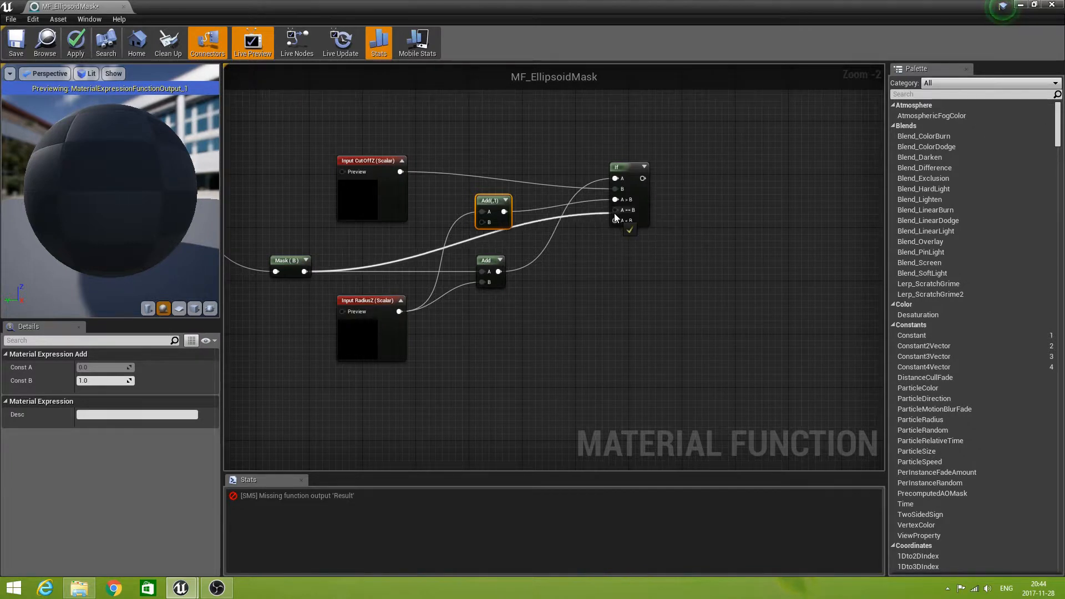
drag(304, 271, 614, 222)
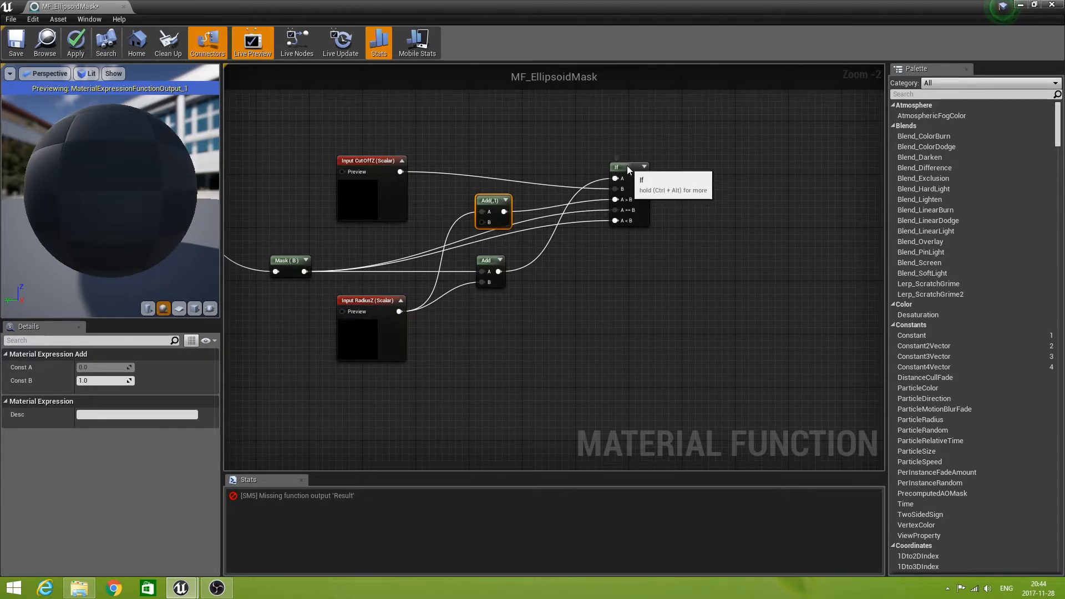
drag(629, 169, 629, 163)
click(628, 258)
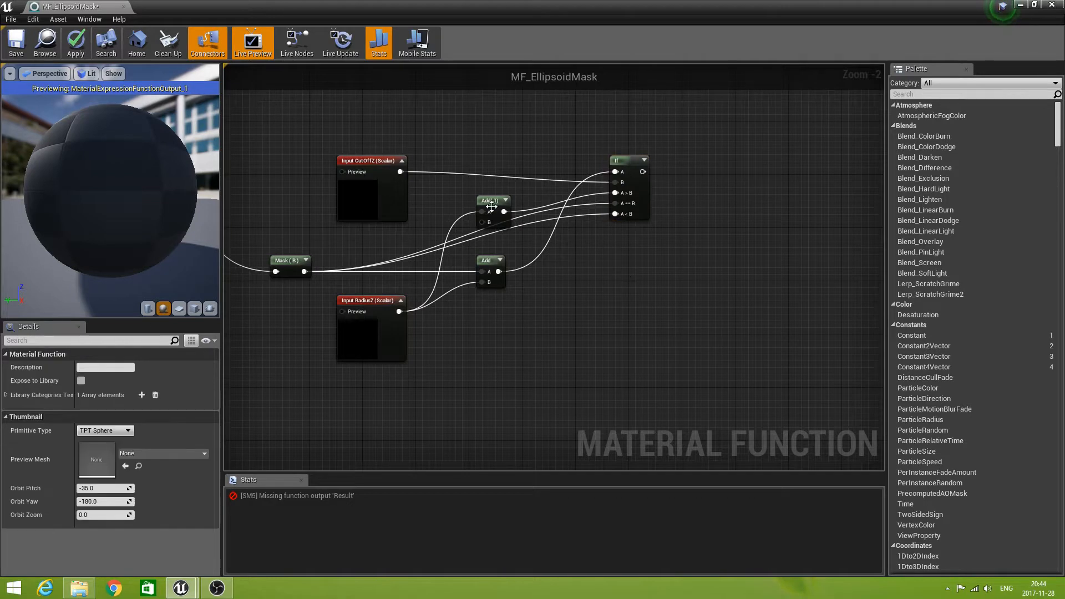
drag(495, 201, 484, 188)
drag(492, 263, 479, 262)
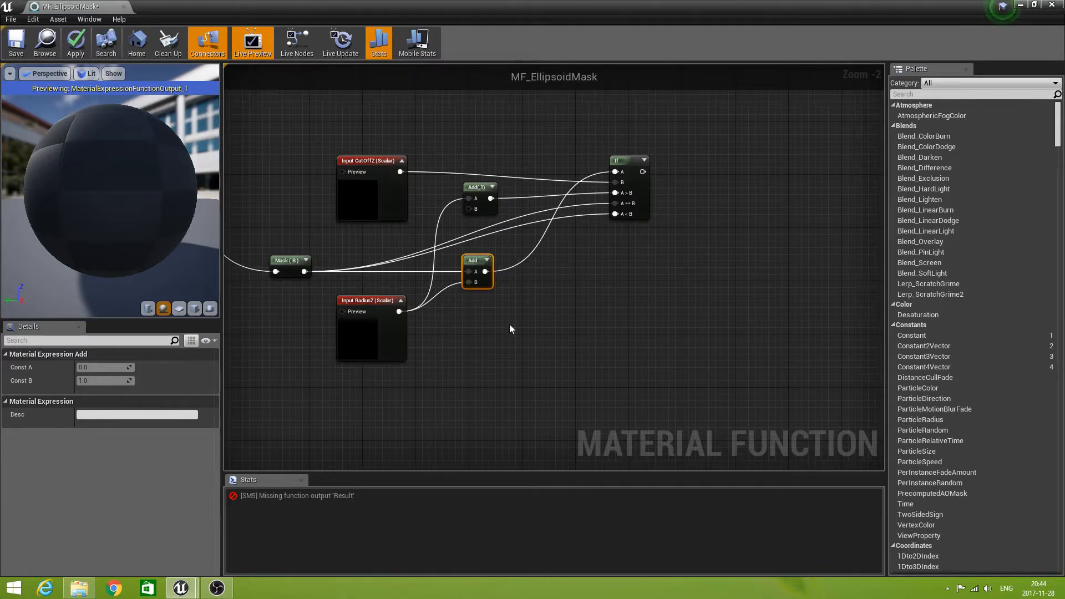
Divide the If node's output by RadiusZ with a new Divide node placed beside it.
scroll(511, 333, down, 2)
right_drag(527, 426, 431, 404)
right_drag(419, 364, 559, 330)
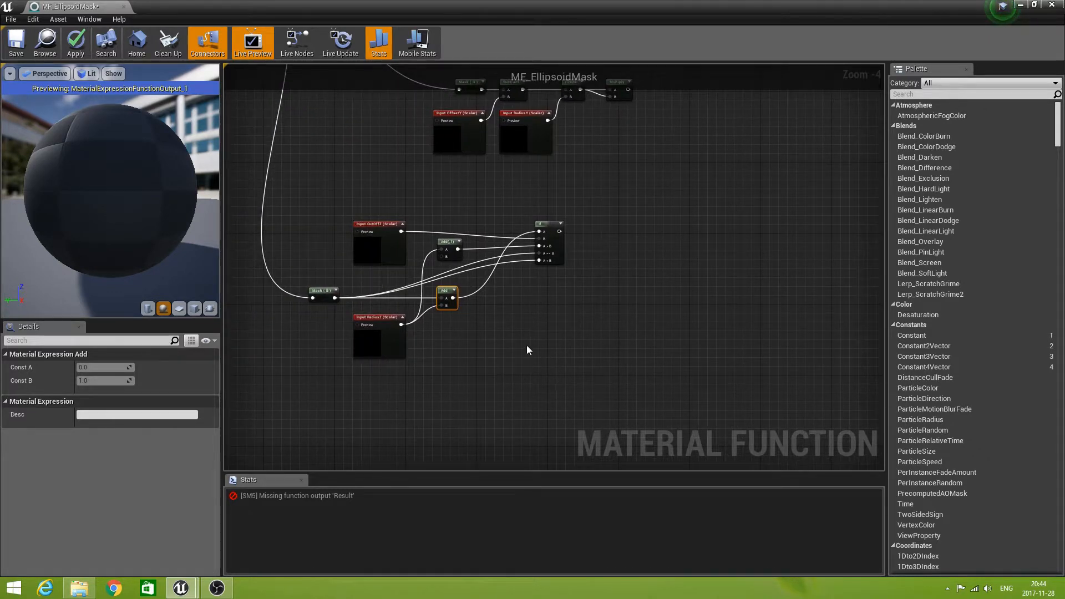
drag(560, 231, 605, 232)
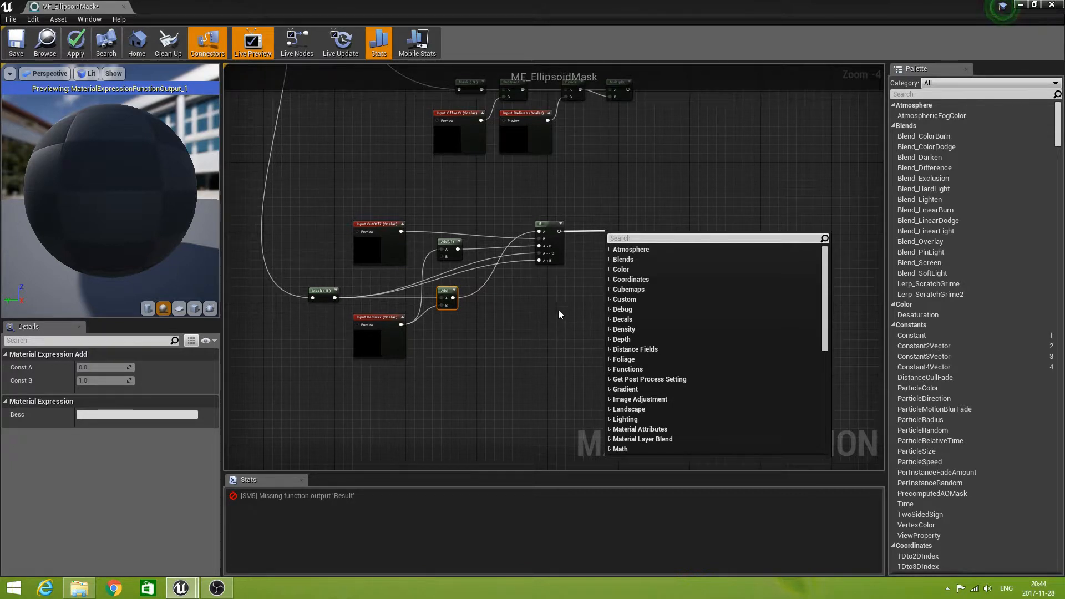
text(div)
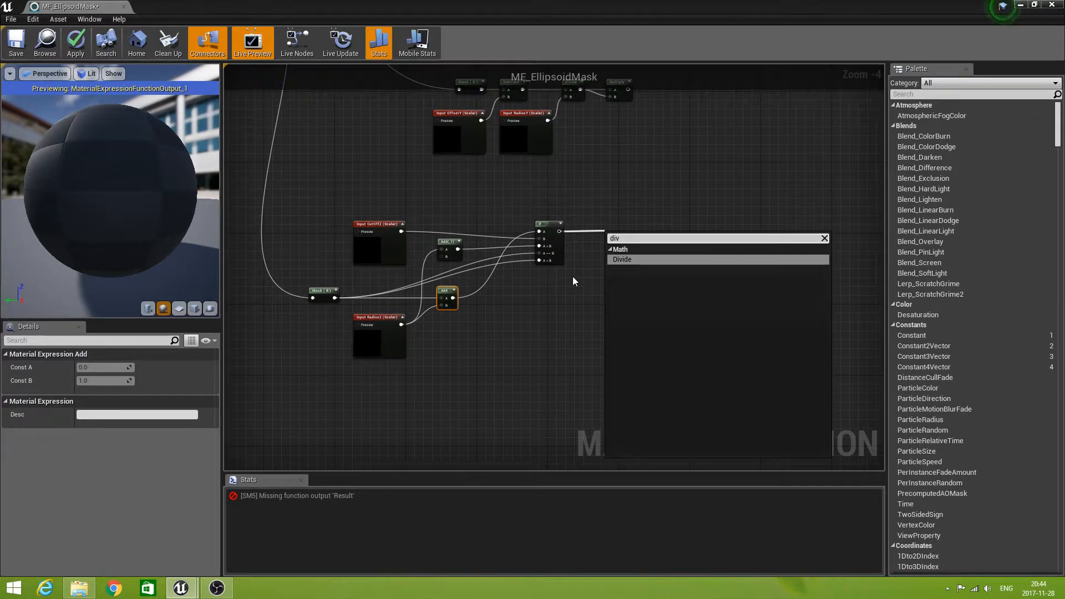
click(624, 261)
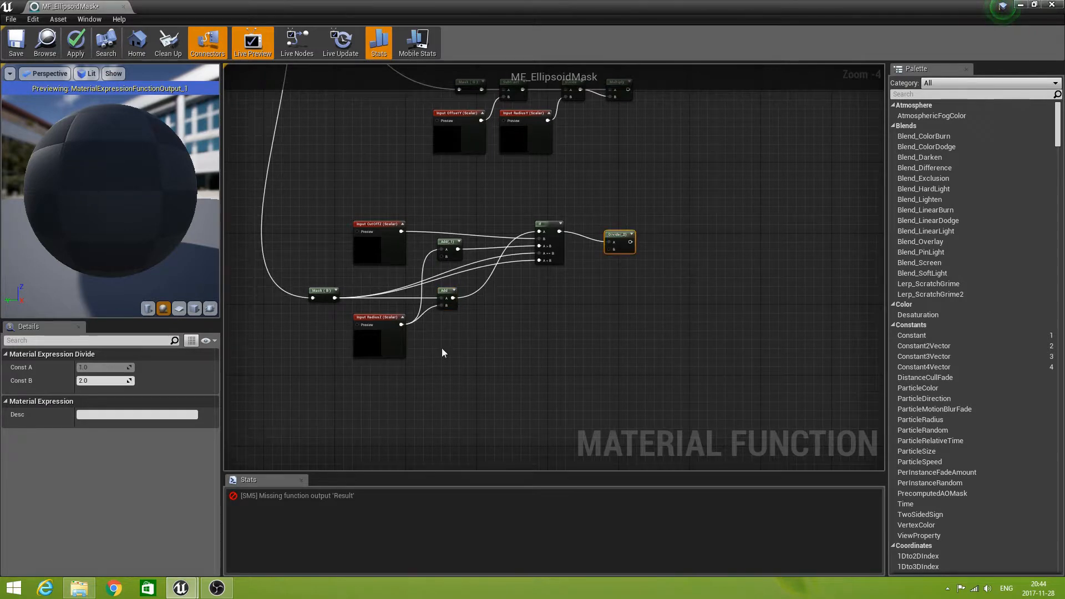
drag(402, 325, 660, 223)
right_drag(561, 327, 558, 327)
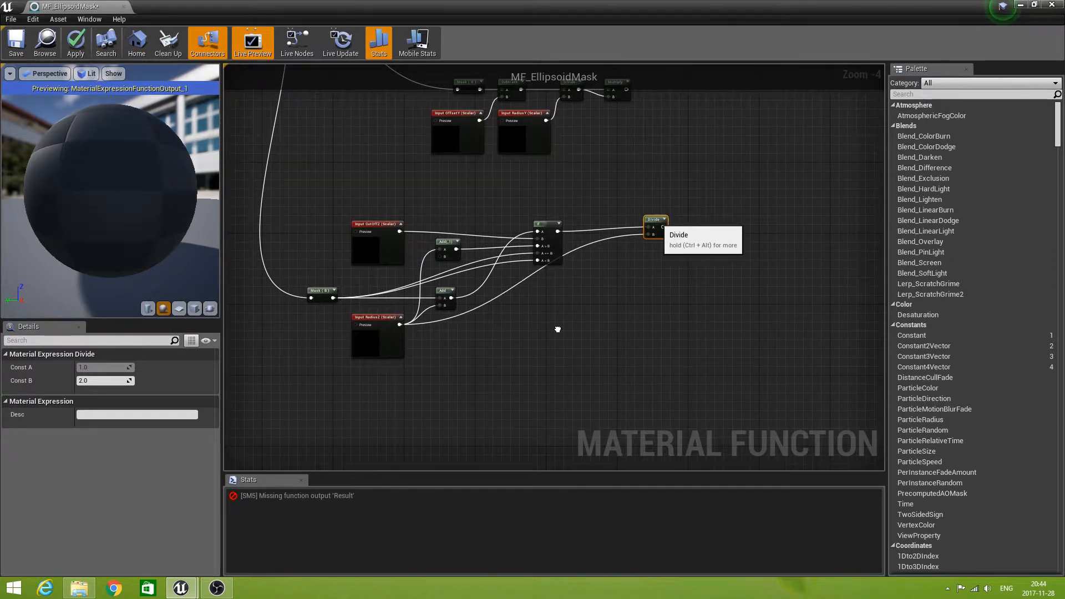
Square the Z axis Divide result by feeding it into both inputs of a new Multiply node.
right_drag(627, 351, 514, 274)
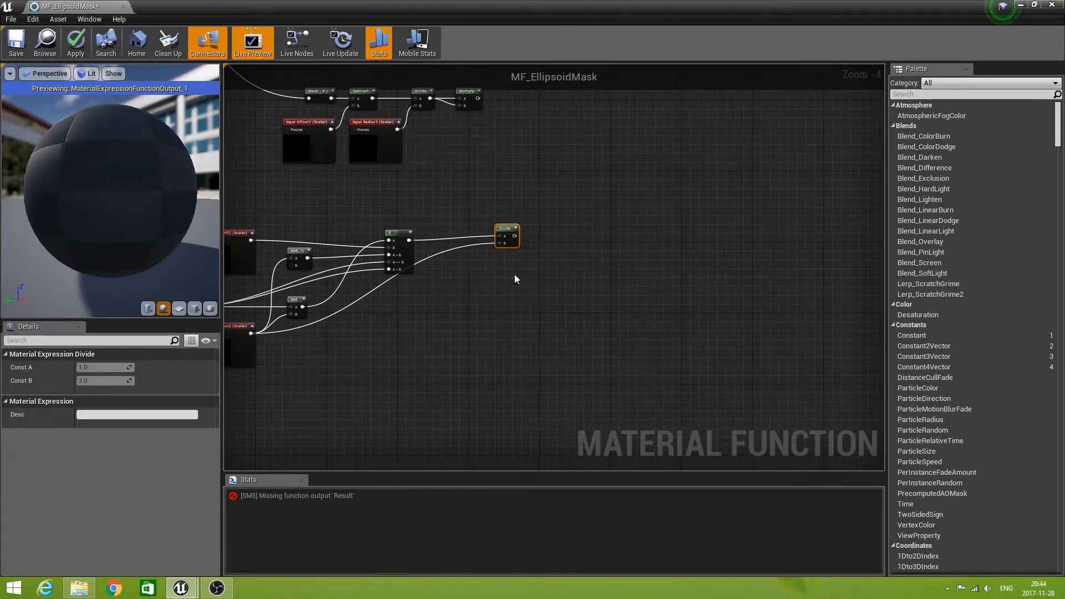
mouse_move(504, 233)
mouse_down()
mouse_move(481, 237)
mouse_move(520, 242)
mouse_up()
text(multi)
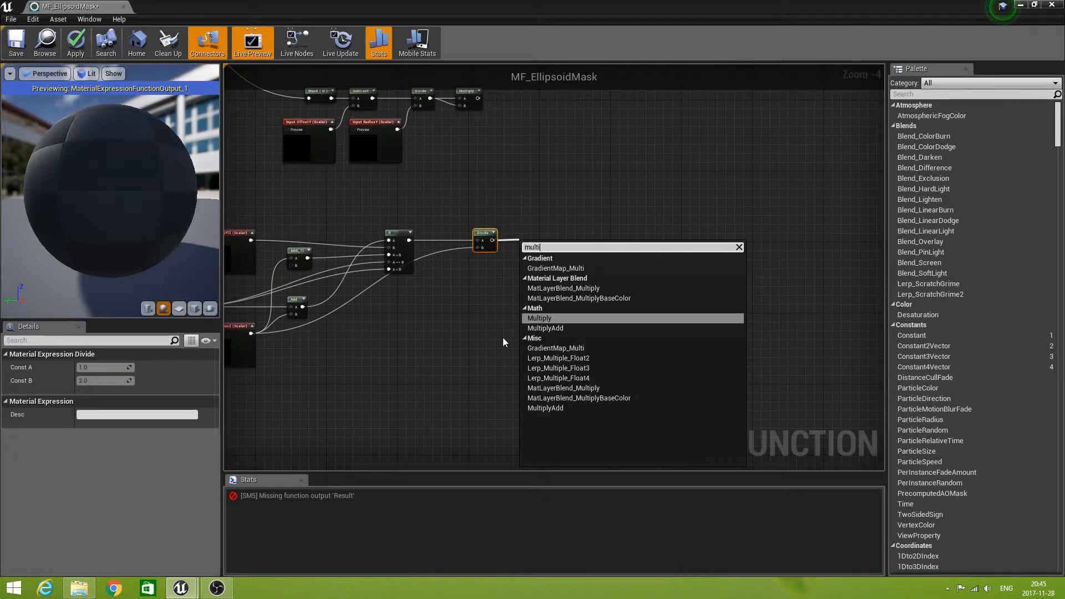
click(541, 319)
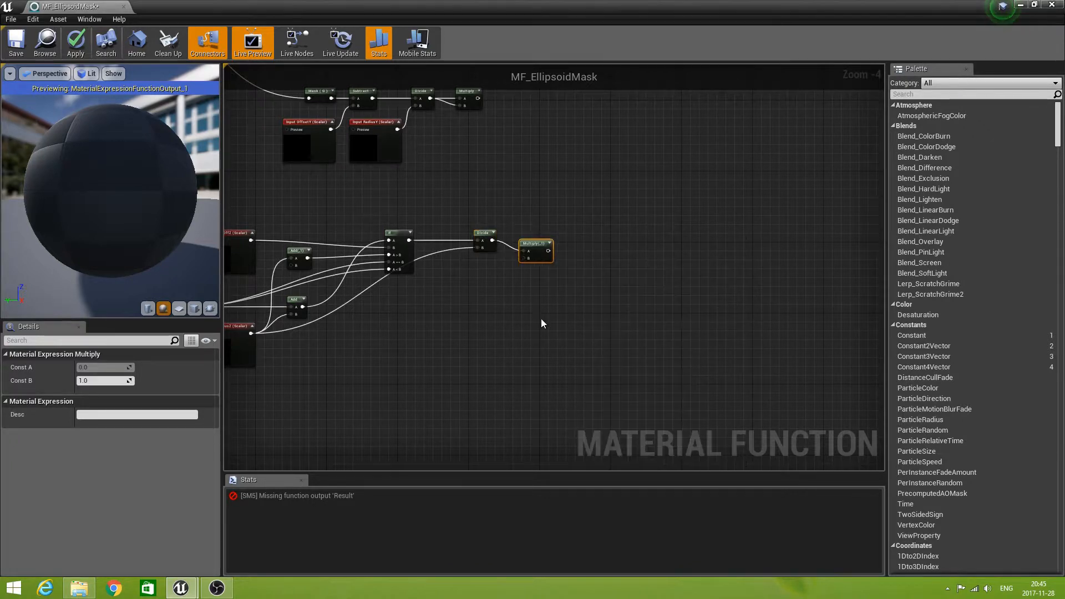
mouse_move(537, 243)
mouse_down()
mouse_move(540, 233)
mouse_move(526, 247)
mouse_up()
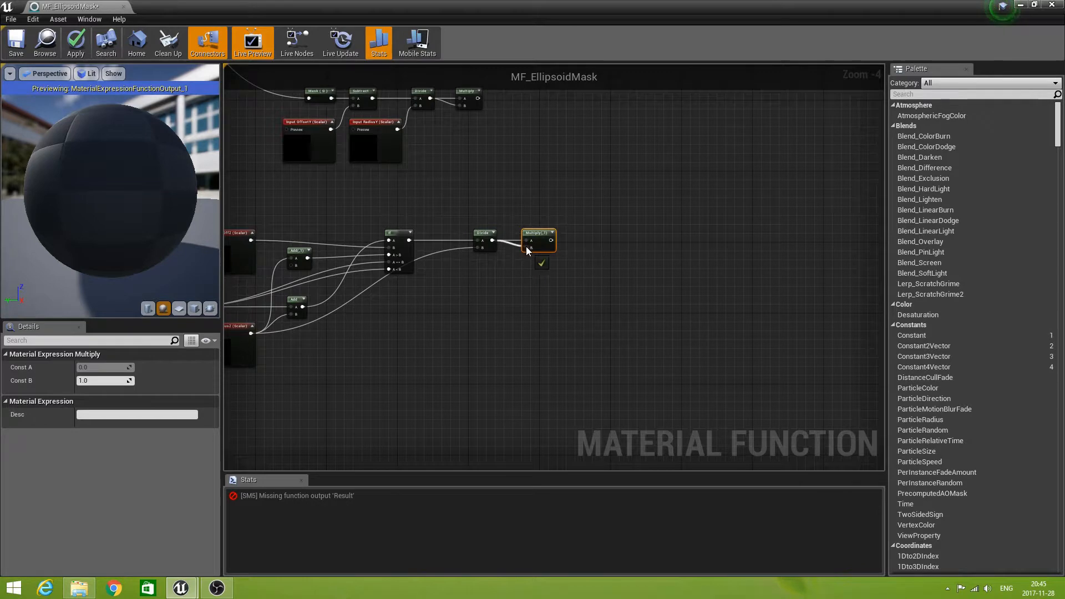
Sum the squared X and Y terms by connecting their Multiply outputs to a new Add node.
right_drag(499, 317, 594, 281)
scroll(572, 305, down, 1)
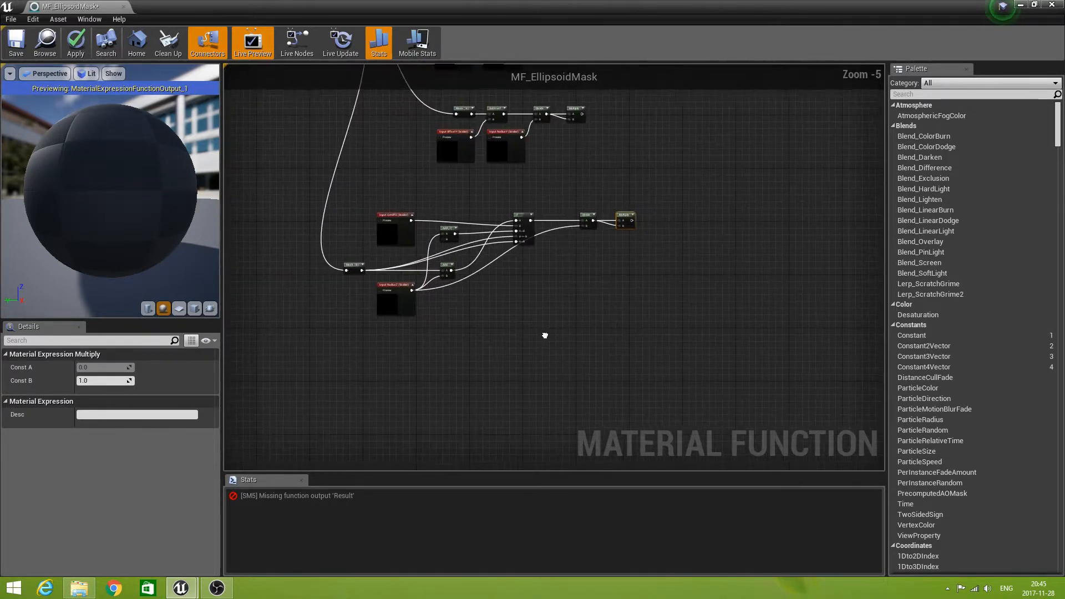
right_drag(547, 333, 534, 437)
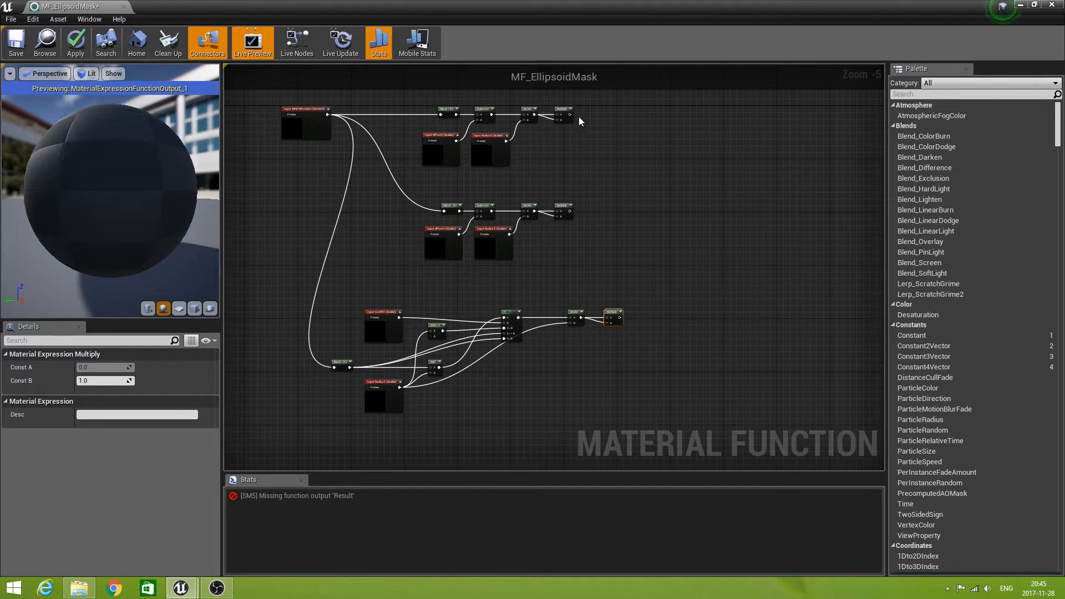
drag(571, 115, 615, 166)
text(add)
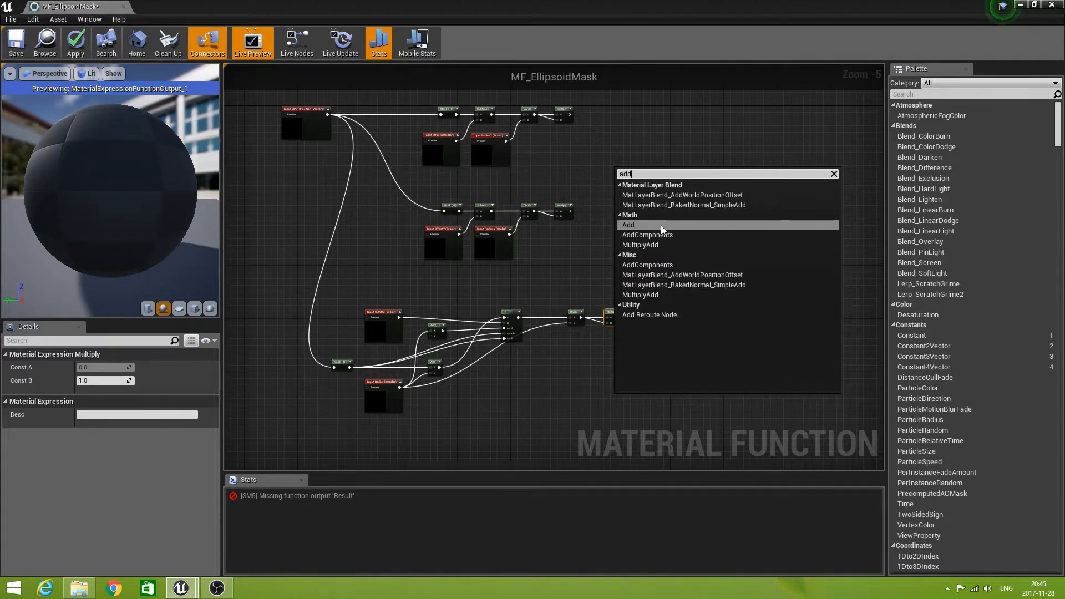
click(661, 226)
drag(571, 211, 616, 181)
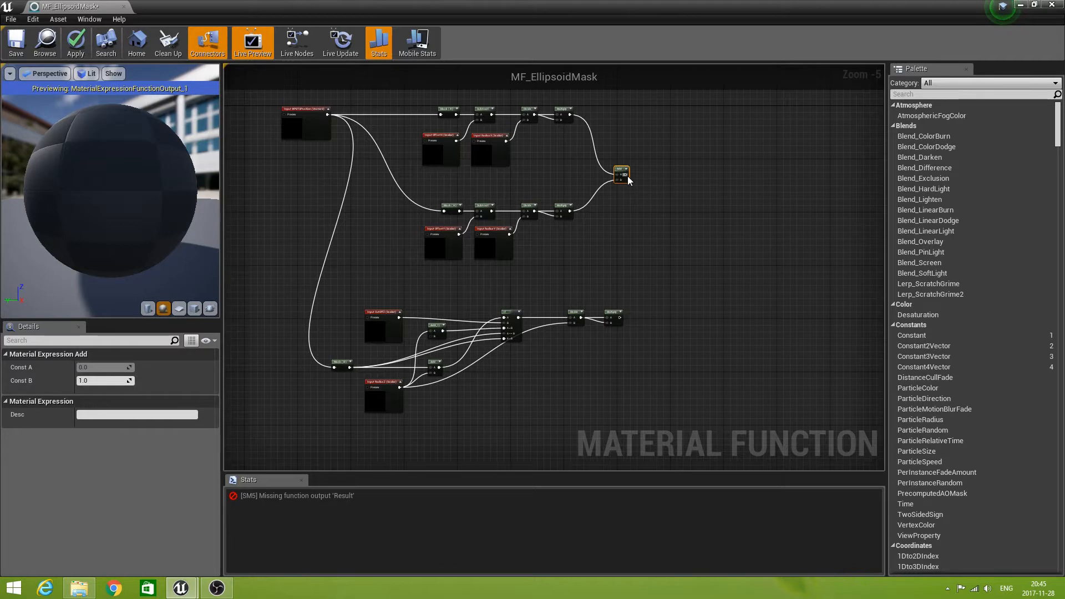
Add the squared Z term to the X and Y sum with a second Add node, and adjust that node's position.
drag(626, 175, 669, 257)
text(add)
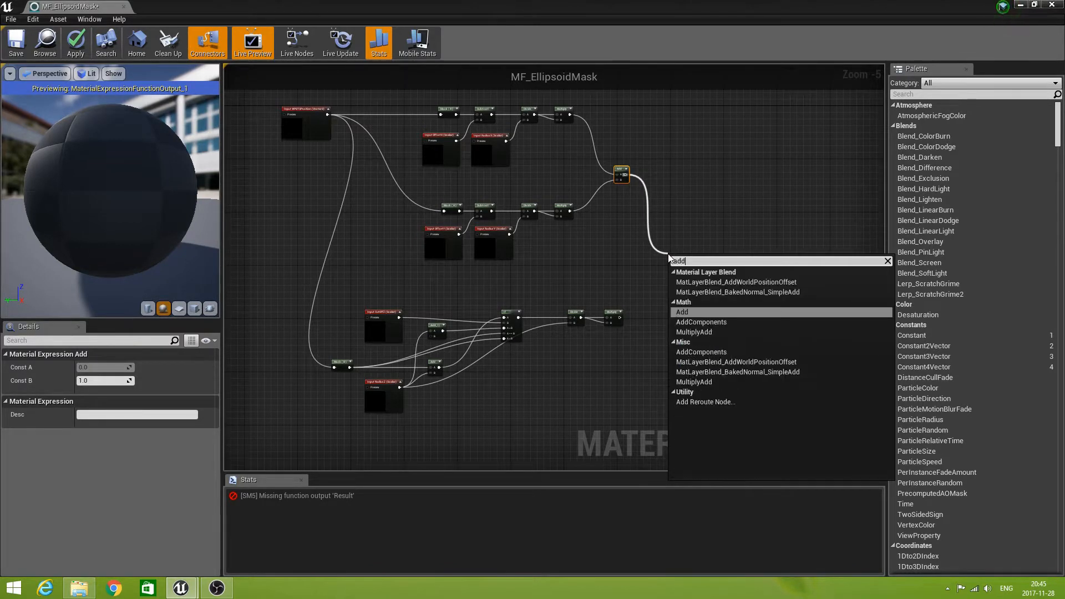
click(688, 311)
drag(621, 318, 670, 269)
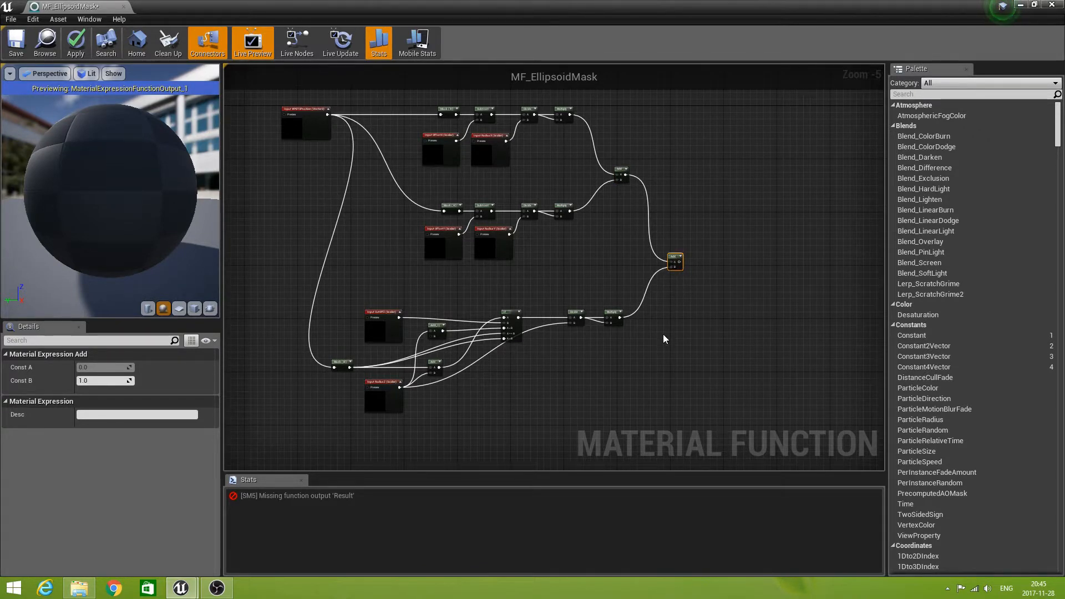
right_drag(700, 328, 626, 322)
scroll(626, 323, down, 2)
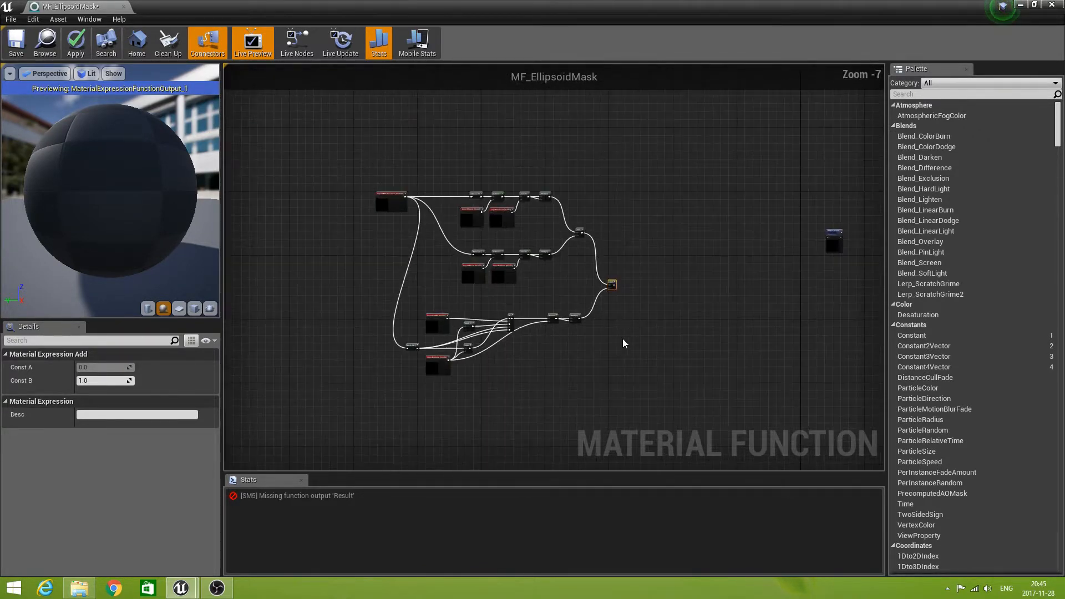
right_drag(587, 367, 579, 349)
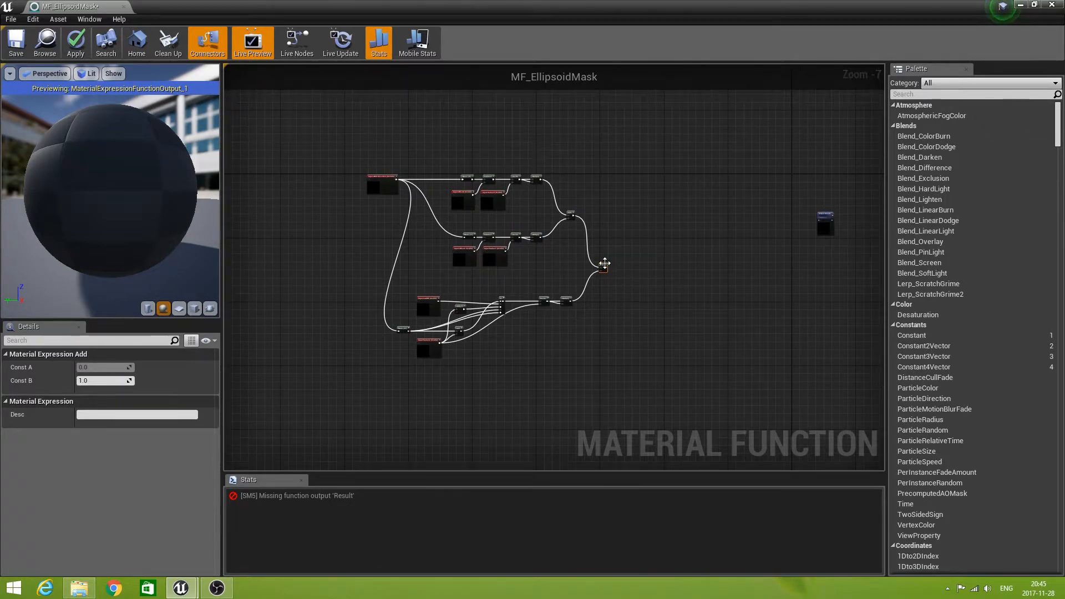
drag(605, 263, 609, 260)
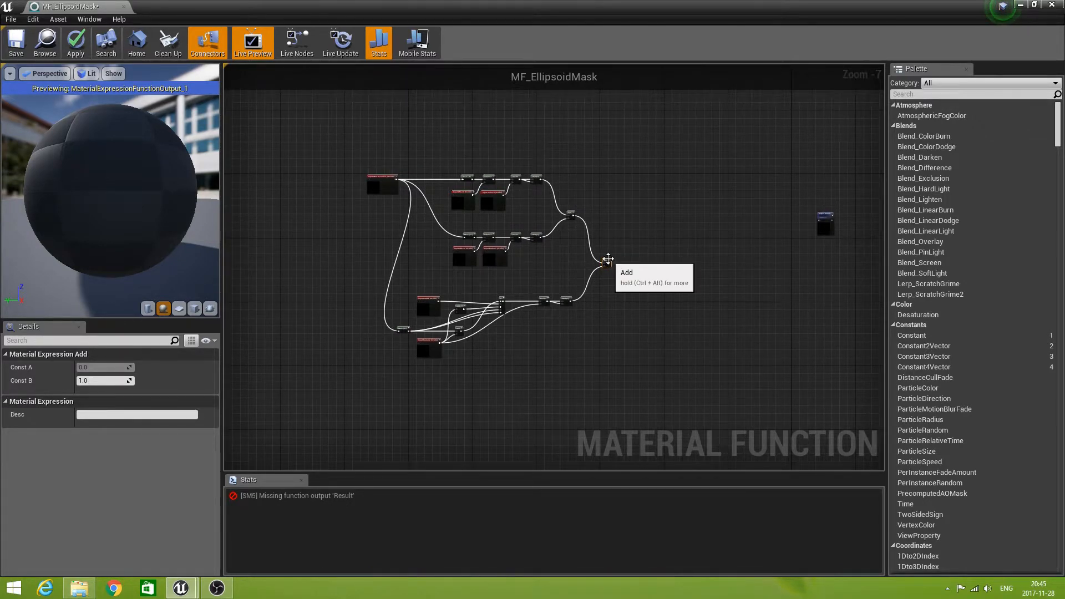
right_drag(631, 355, 588, 309)
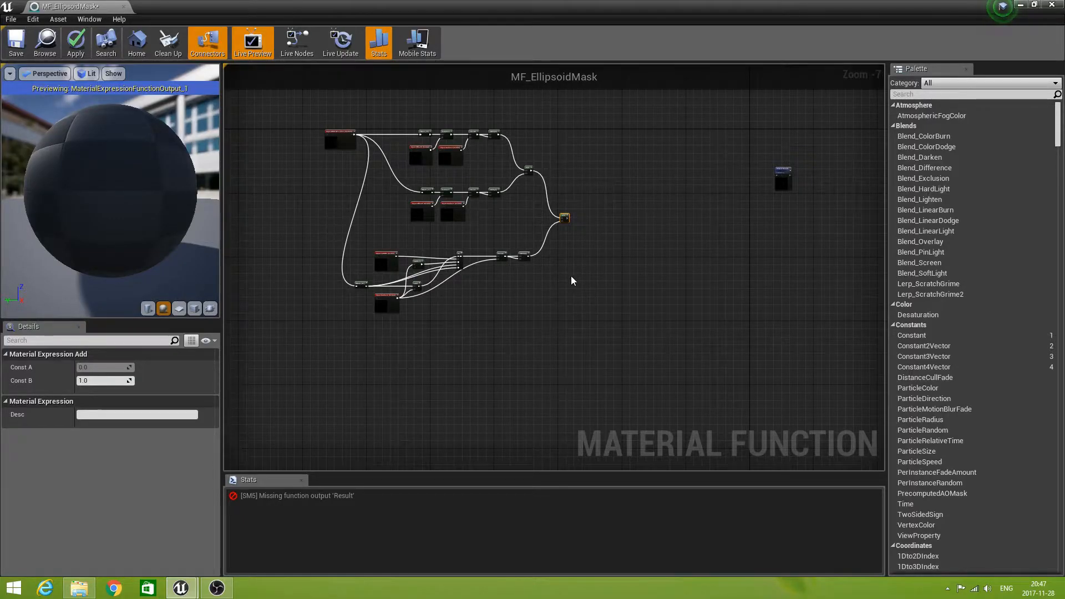
Create an If node with the final Add result in its A input, align it with the Add node, and set Const B to 1.0.
scroll(575, 261, up, 5)
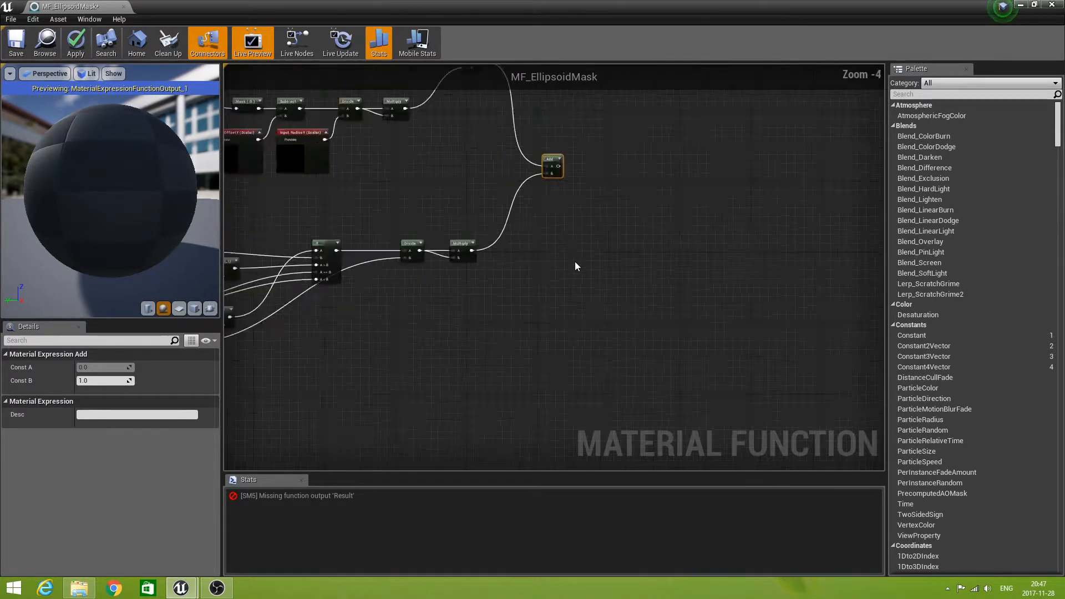
right_drag(559, 176, 503, 315)
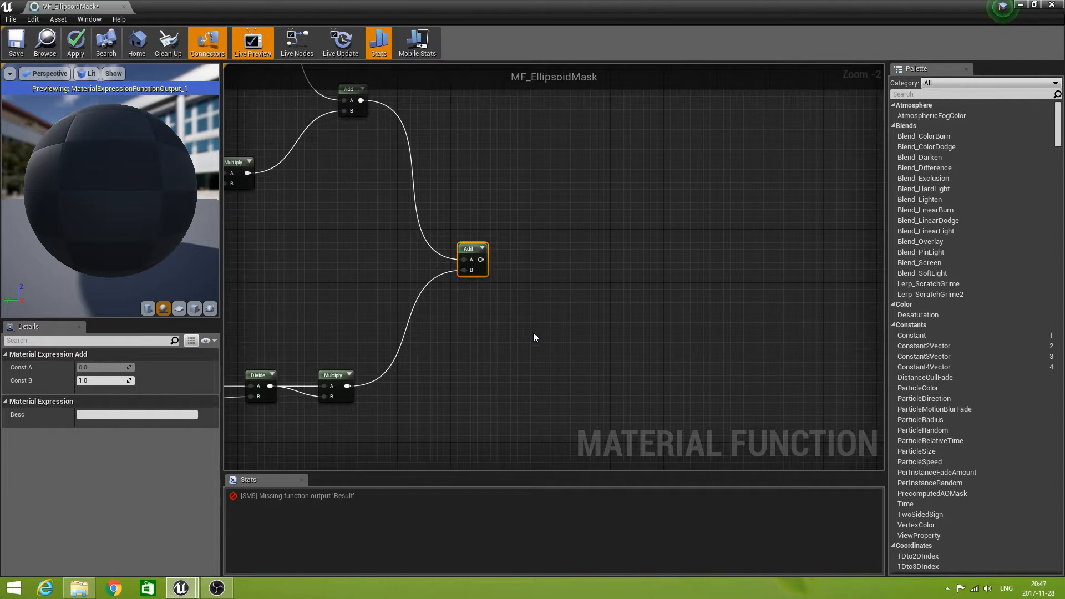
drag(481, 259, 611, 258)
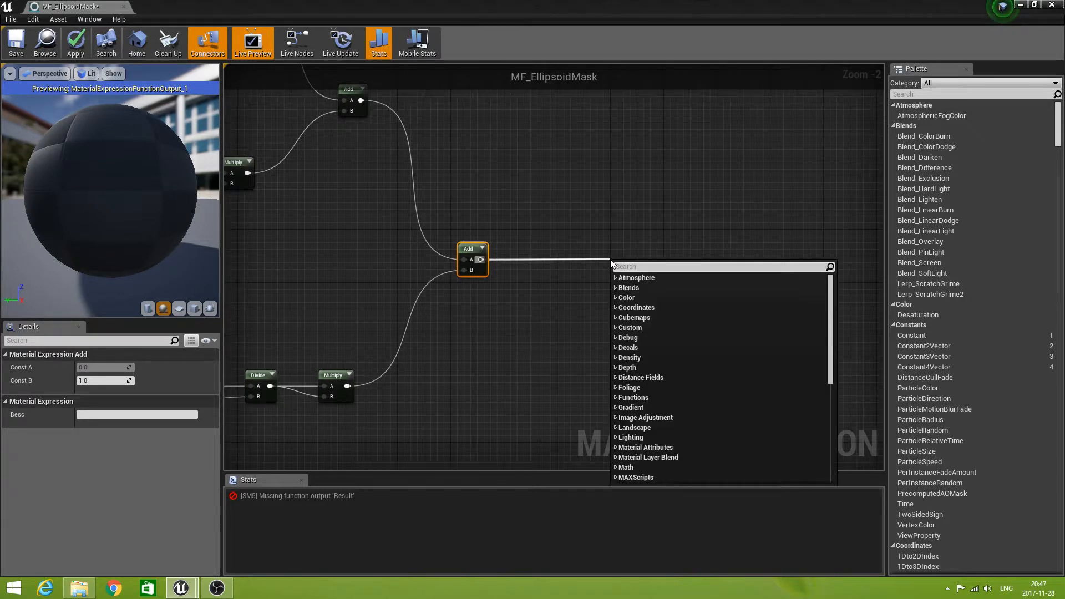
text(if)
key(Return)
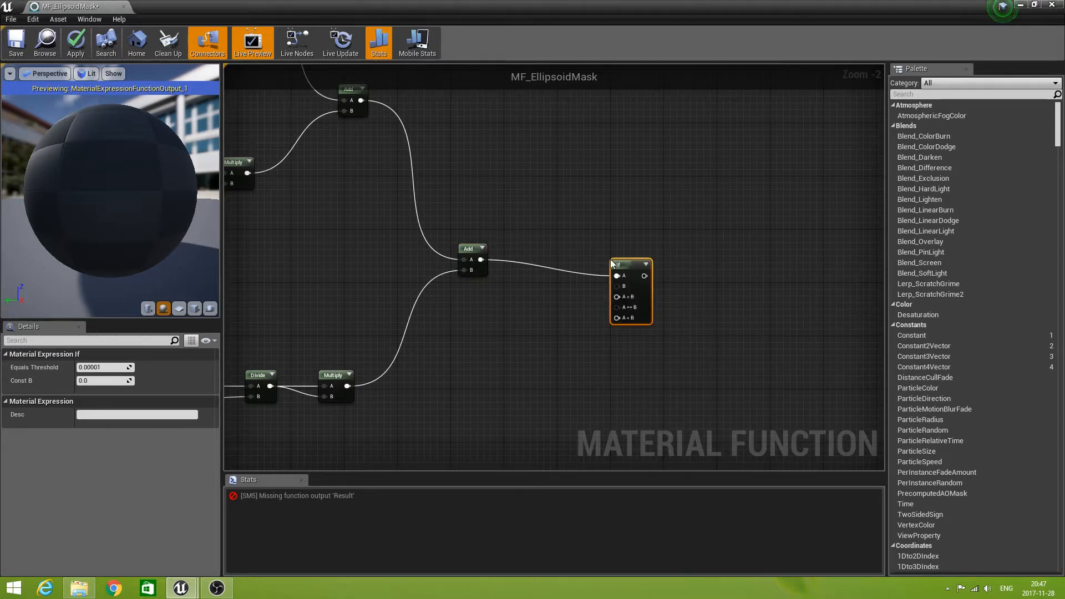
drag(624, 252, 623, 245)
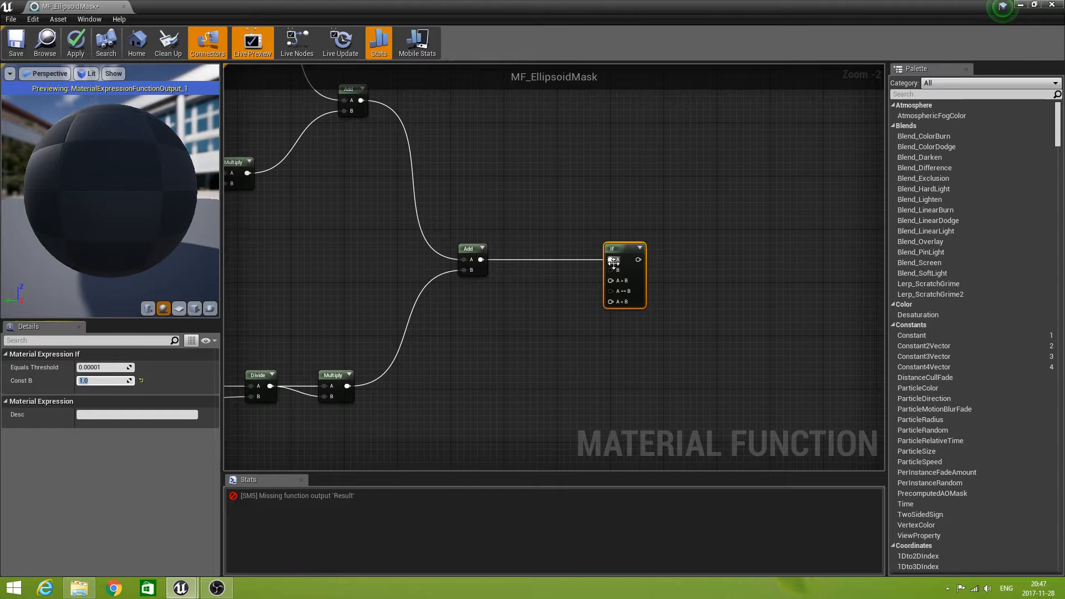
Create a Constant node with value 0 and connect it to the final If node's A > B input, leaving B unconnected.
drag(611, 270, 524, 215)
text(con)
click(560, 242)
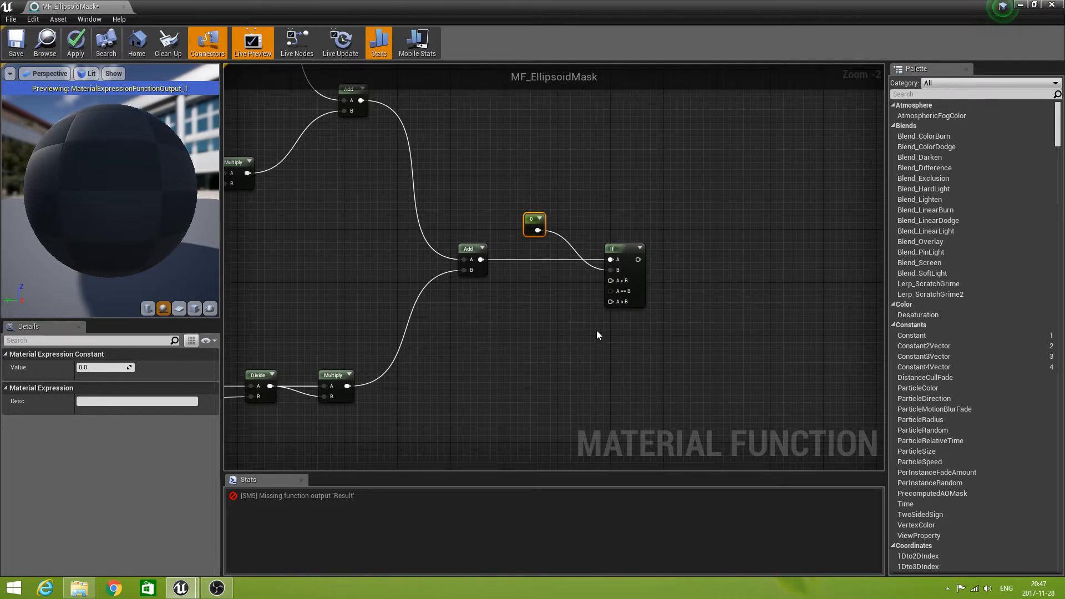
right_click(610, 270)
click(643, 300)
drag(537, 230, 610, 280)
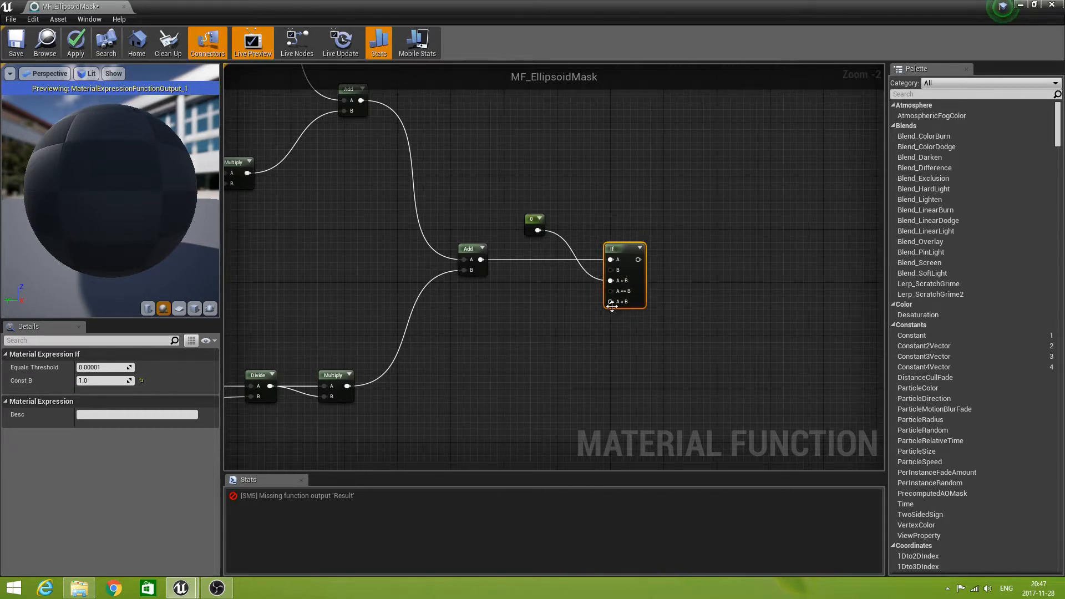
Create a Constant node with value 1 and connect it to the final If node's A == B and A < B inputs.
drag(611, 291, 539, 298)
text(con)
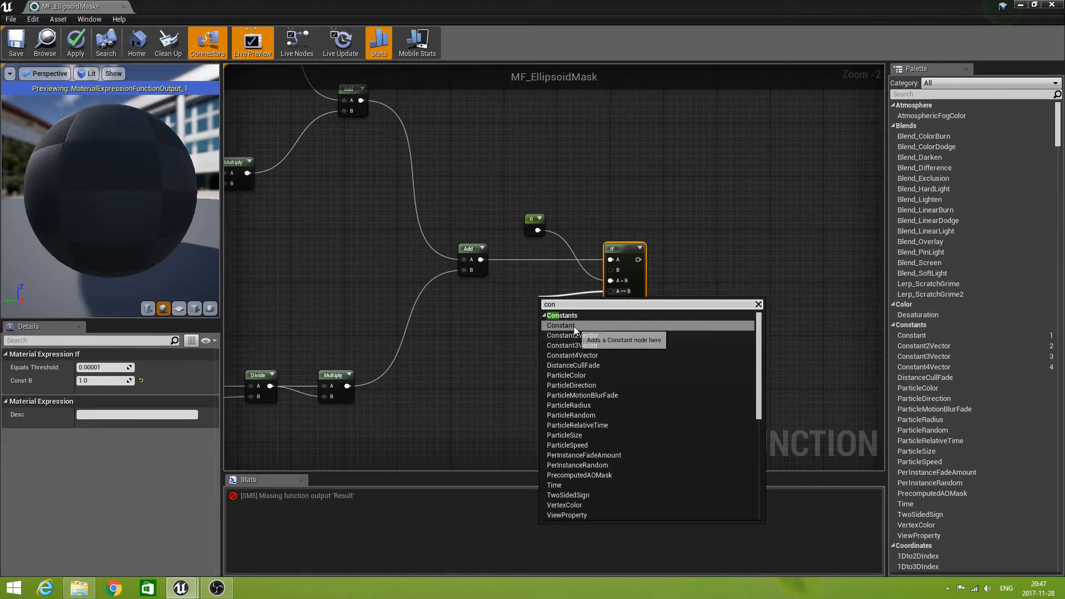
click(575, 327)
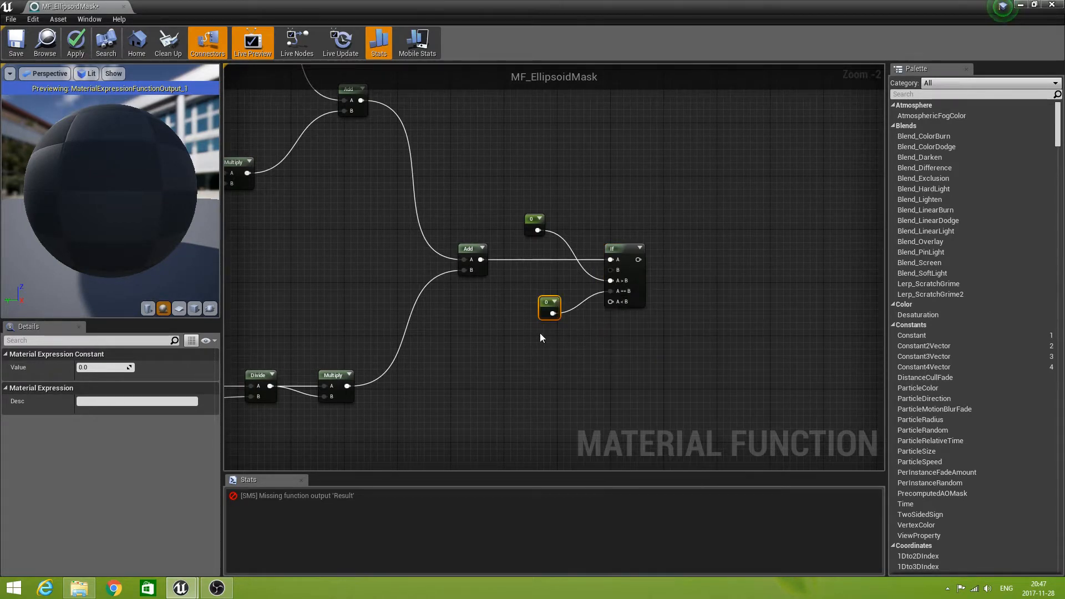
click(104, 367)
text(1)
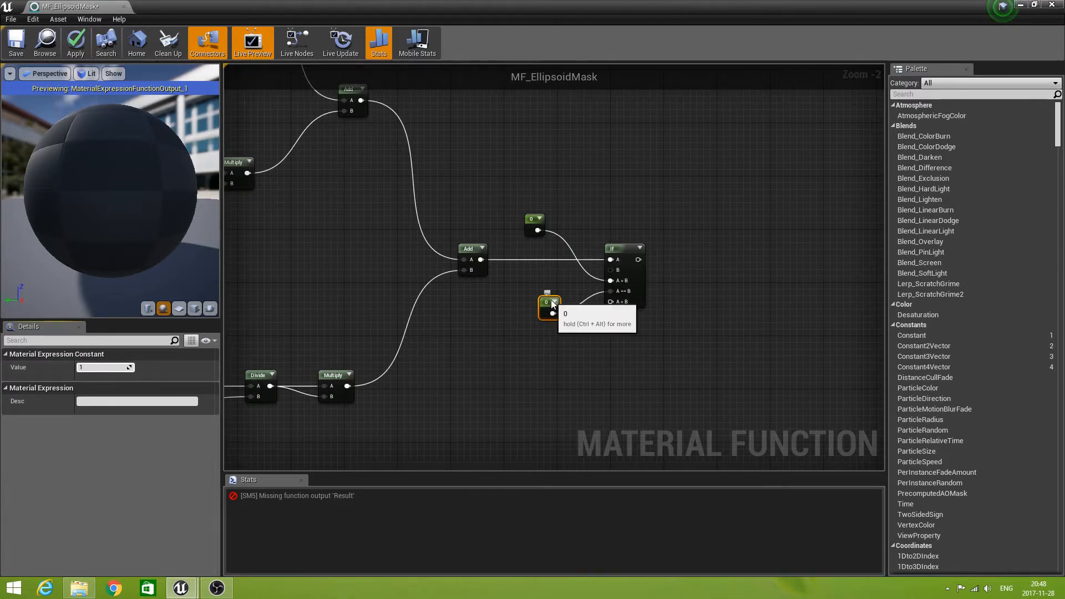
drag(551, 300, 611, 302)
Connect the final If node's output to the Output Result node and place that node beside the If node.
right_drag(624, 345, 444, 318)
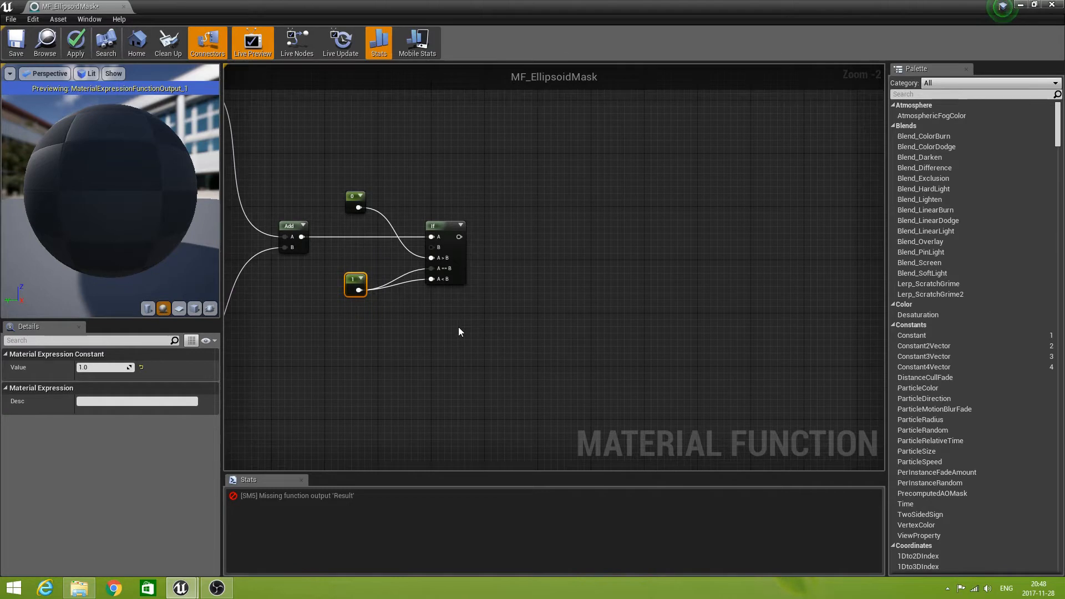
scroll(480, 323, down, 3)
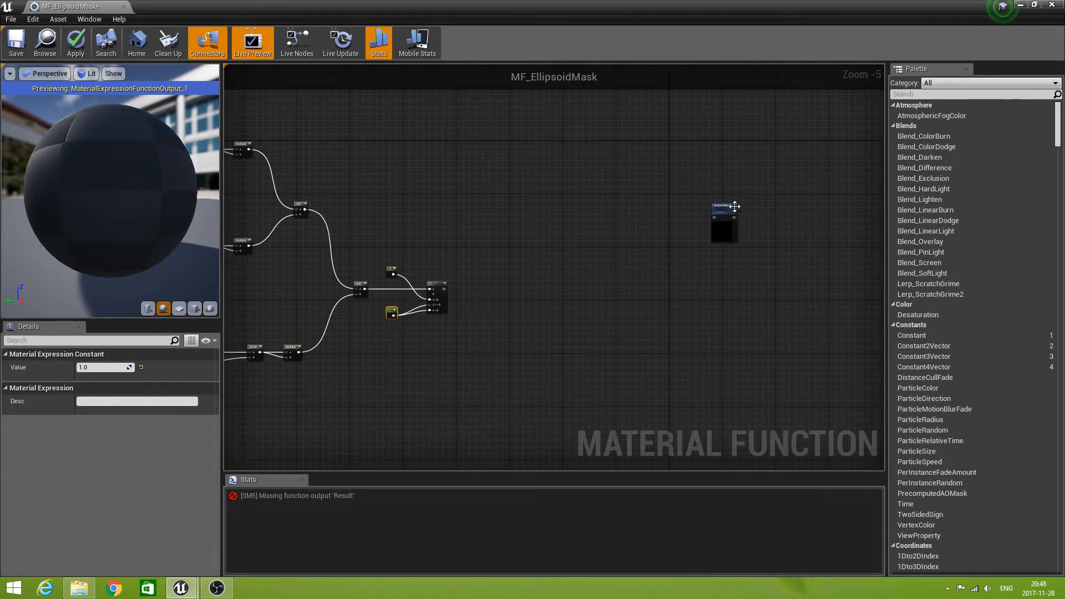
click(724, 210)
right_drag(723, 262, 729, 305)
drag(724, 251, 600, 277)
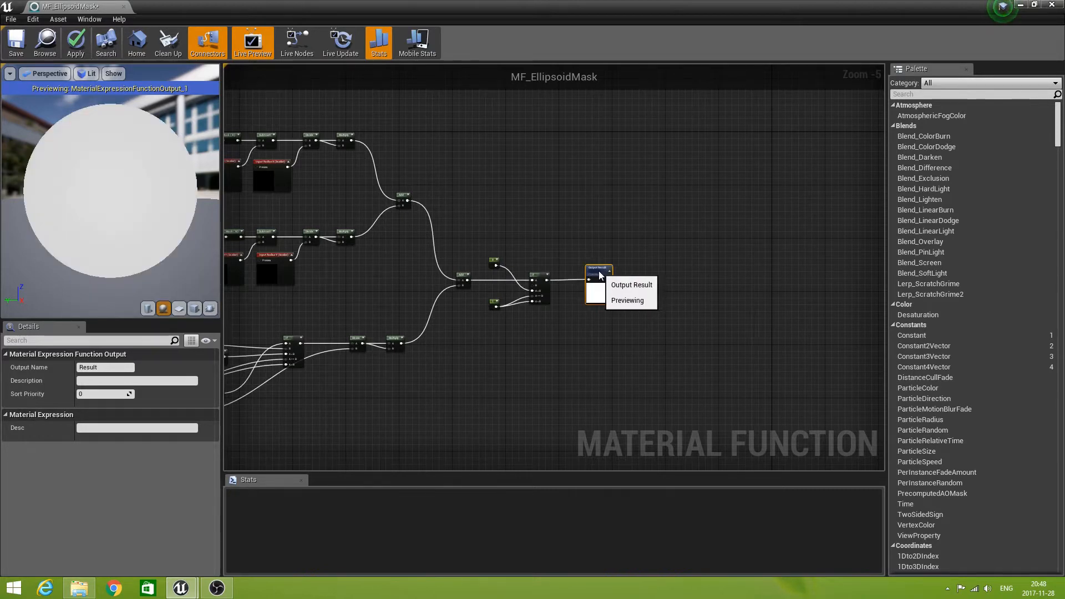
Move the WPBTOPosition input node farther from the axis branches and save the MF_EllipsoidMask function.
right_drag(496, 376, 604, 346)
scroll(592, 371, down, 1)
right_drag(545, 395, 620, 356)
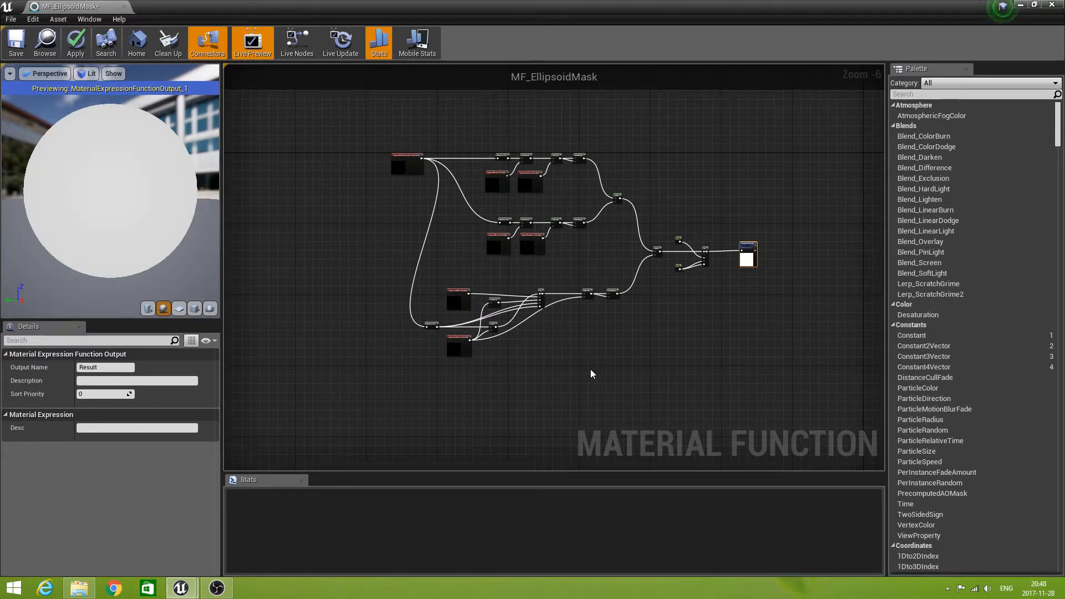
right_drag(590, 370, 558, 378)
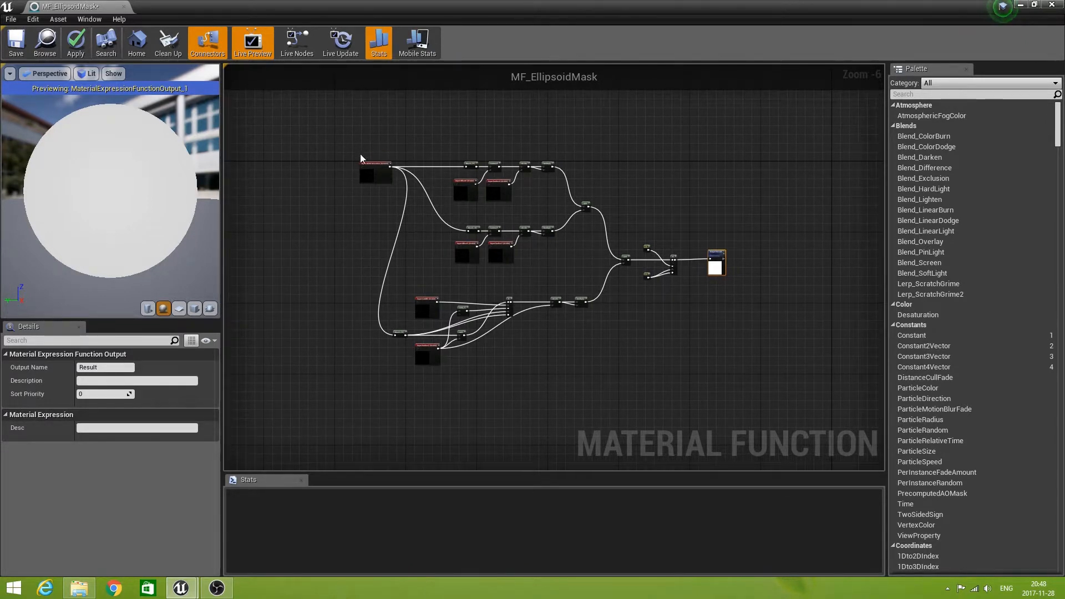
drag(369, 163, 319, 161)
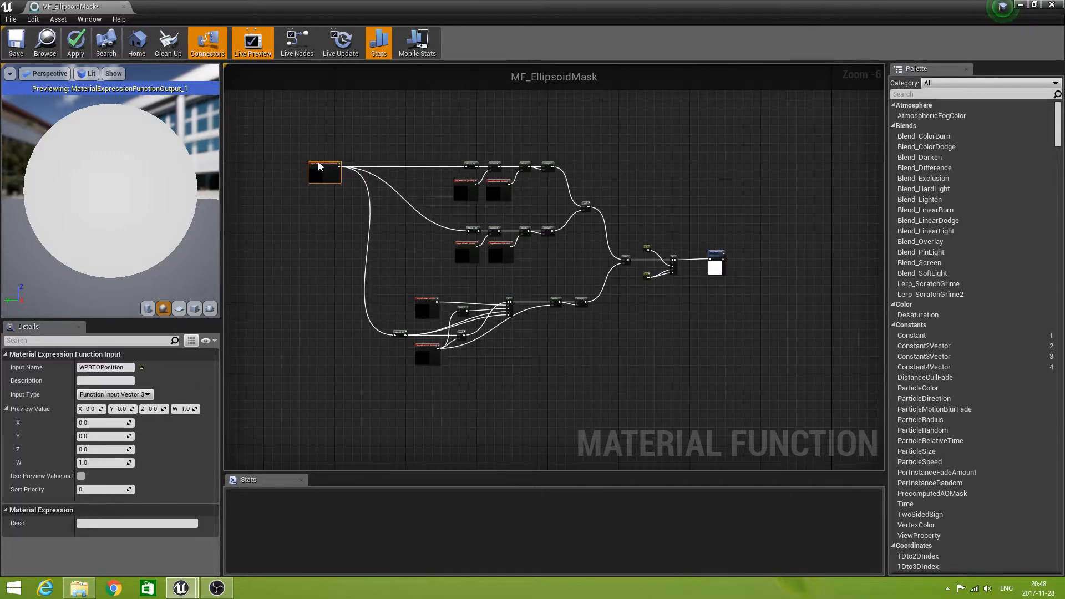
right_drag(316, 294, 371, 332)
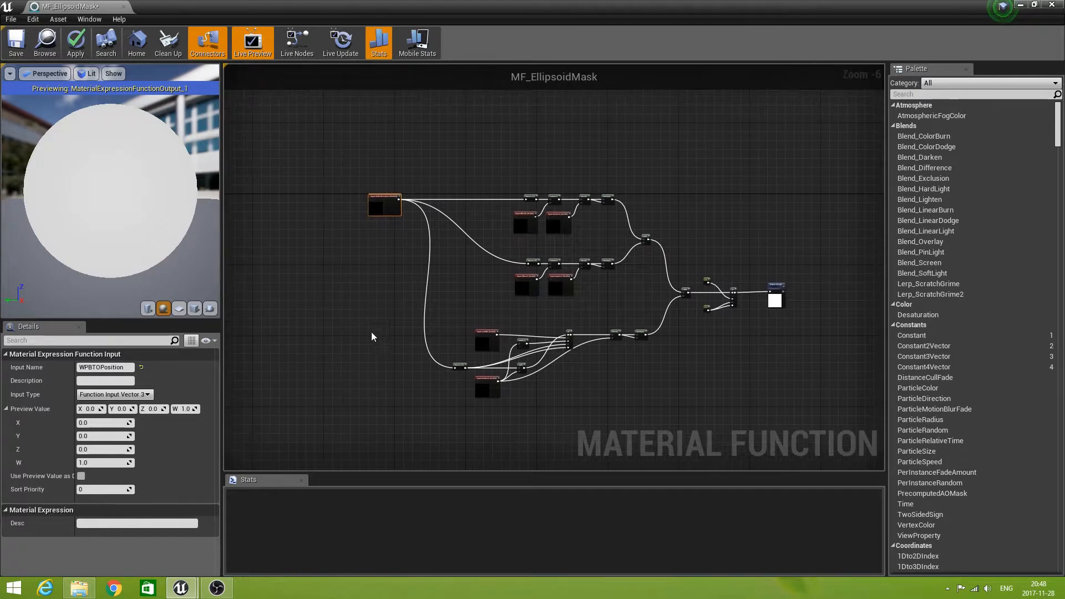
click(16, 44)
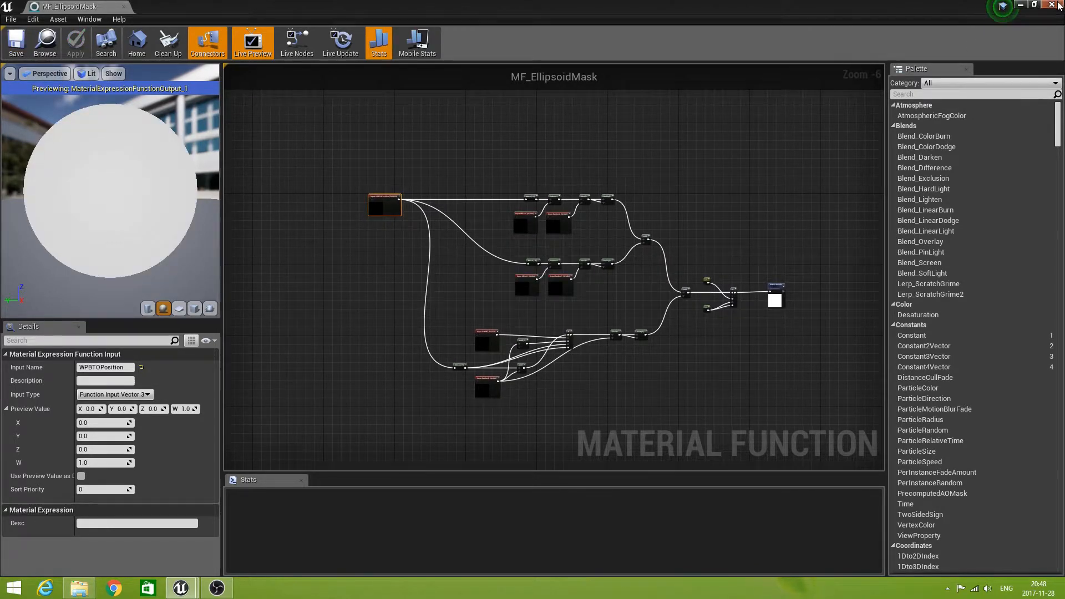
Close the material function editor and open the M_BlobShadow material from the SDL Materials folder.
mouse_move(1057, 6)
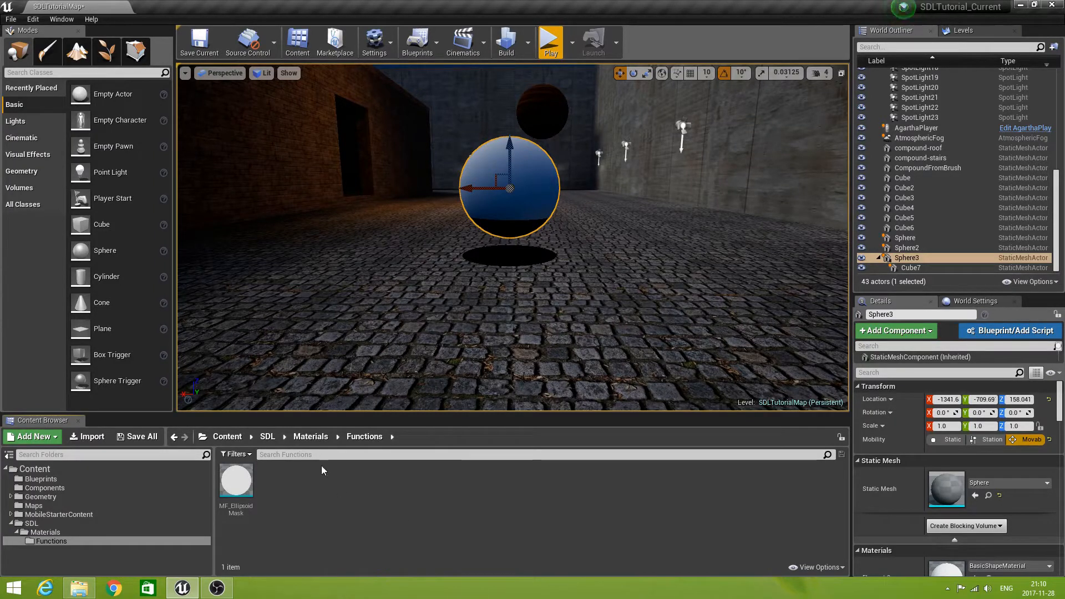
click(310, 436)
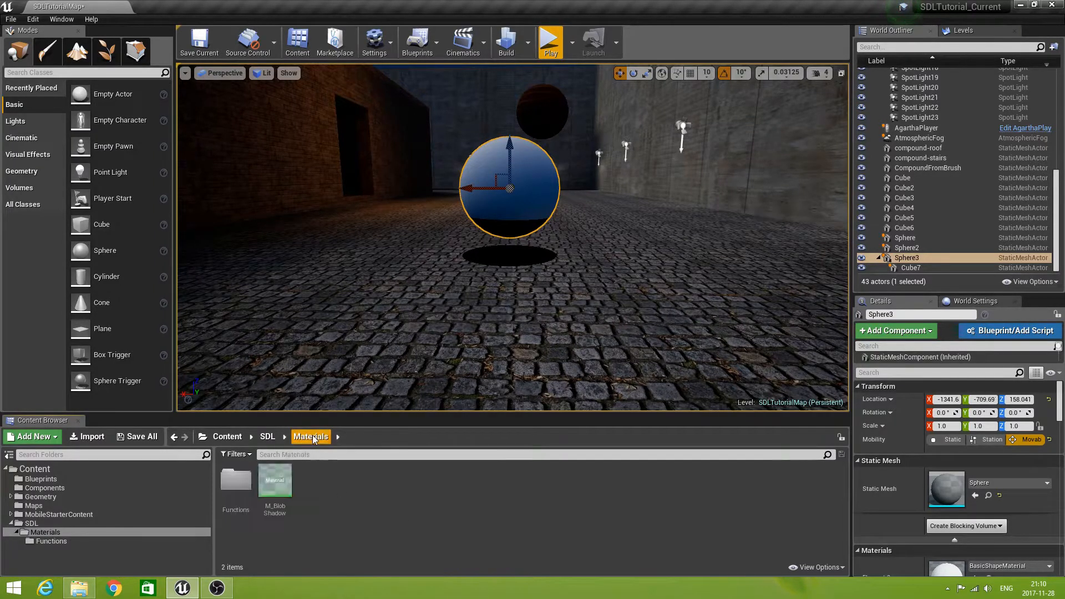
double_click(275, 485)
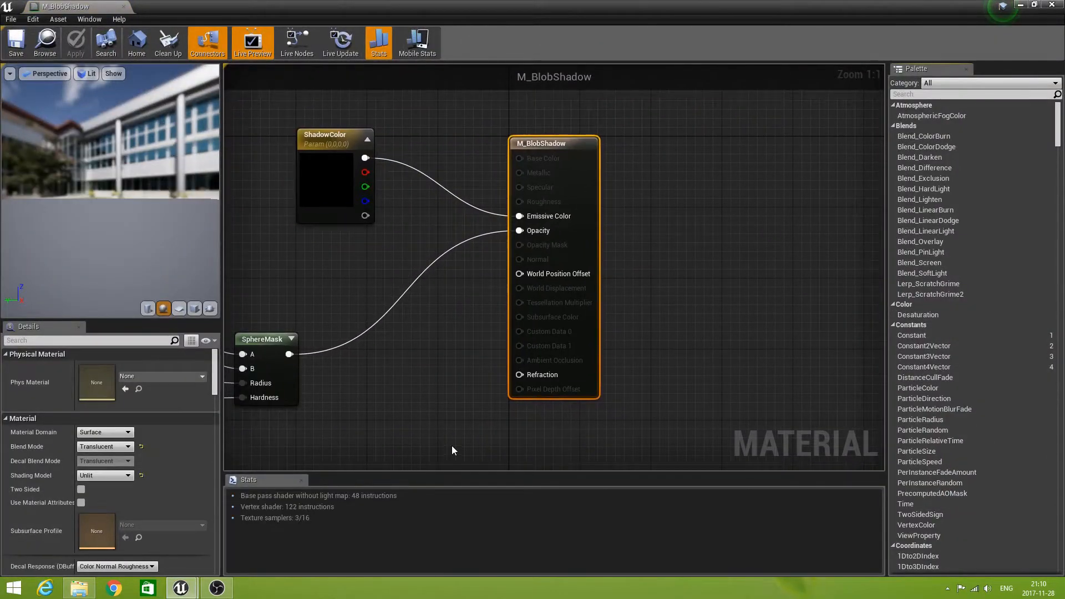
Delete the SphereMask node together with its Radius, Hardness and 0 constant input nodes.
right_drag(387, 415, 494, 392)
scroll(494, 392, down, 3)
right_drag(414, 435, 517, 385)
right_drag(495, 422, 471, 389)
scroll(508, 404, up, 2)
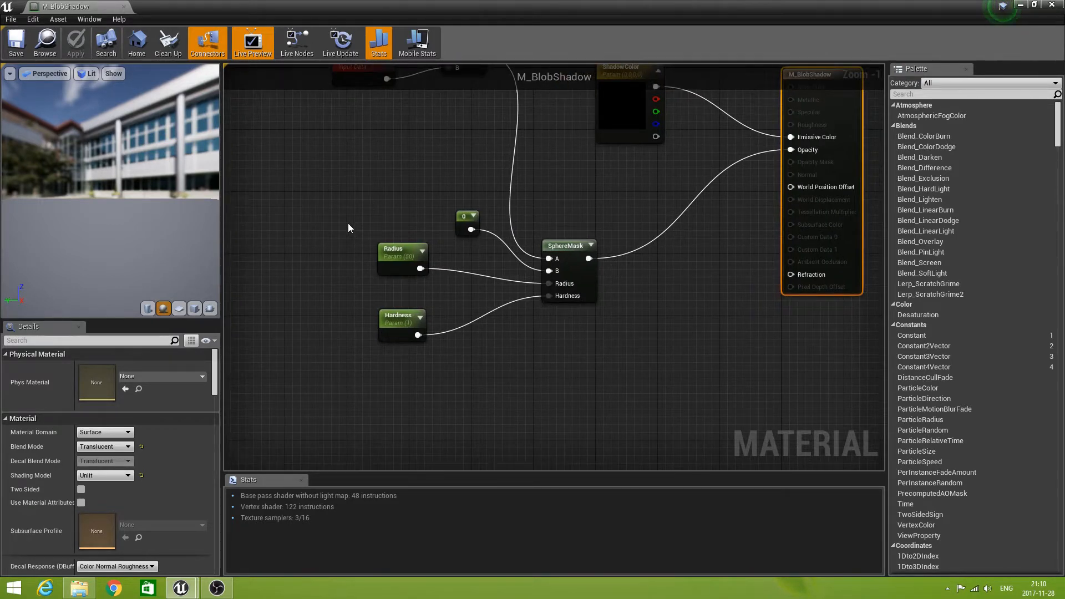
drag(336, 172, 640, 381)
key(Delete)
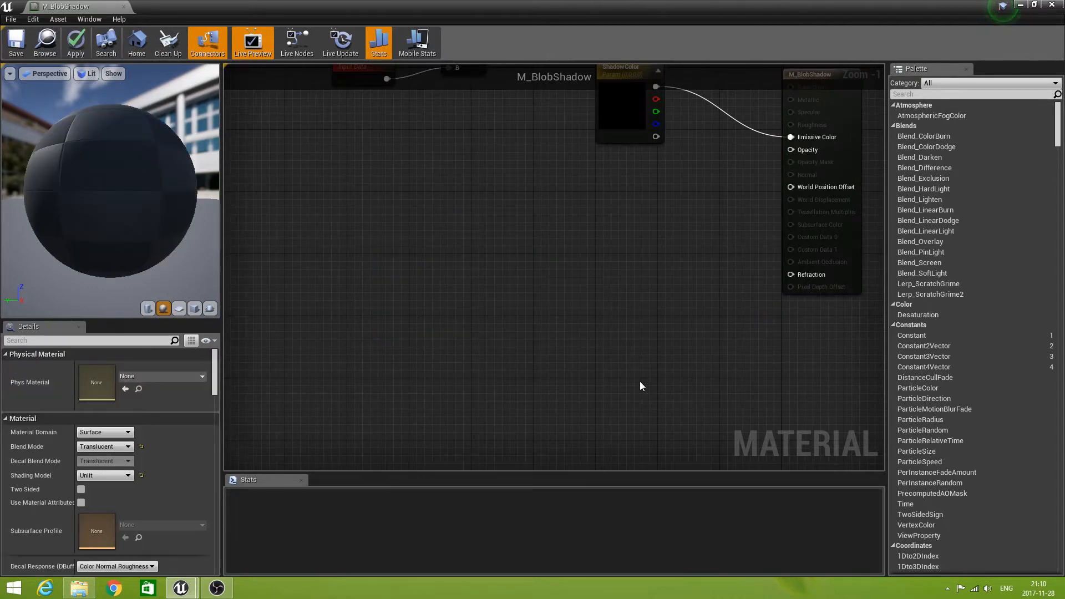
Create a scalar parameter named RadiusX with a default value of 50 in the empty area below Object Position.
right_drag(341, 264, 410, 304)
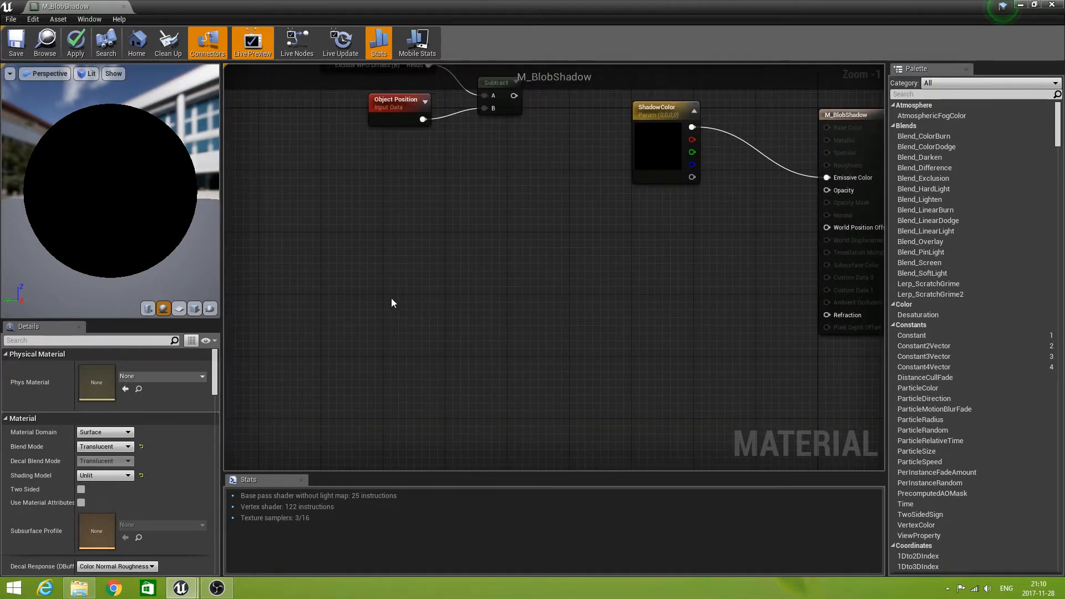
right_click(383, 279)
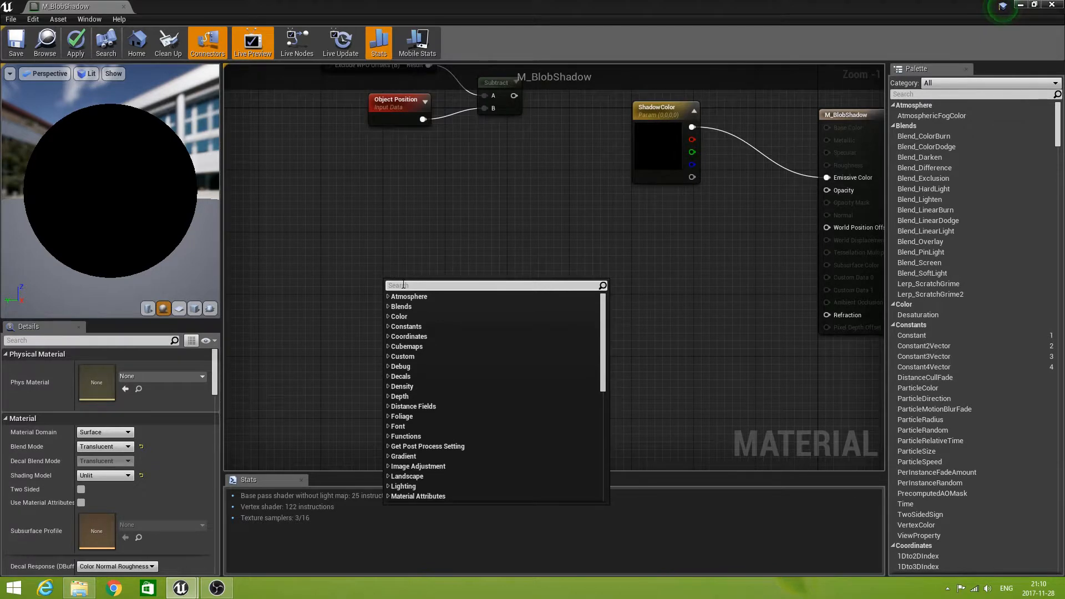
text(scal)
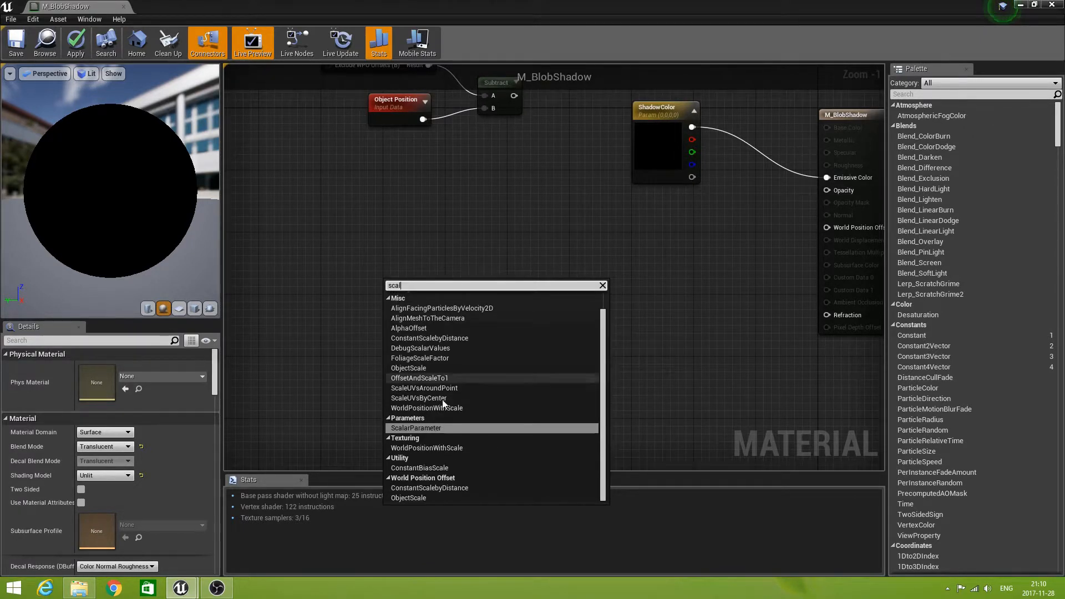
click(441, 428)
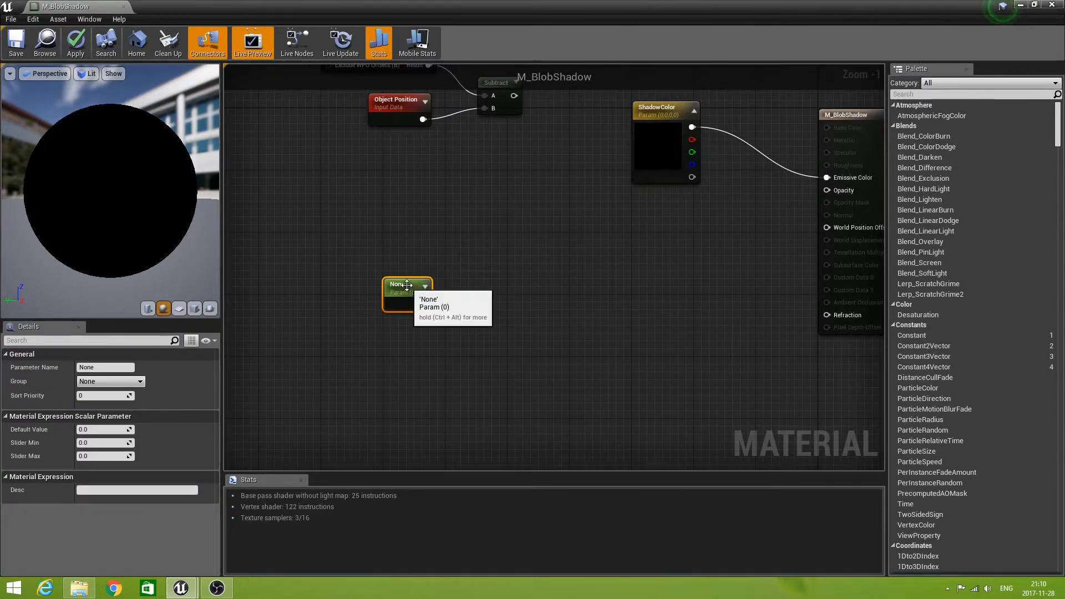
click(407, 285)
click(110, 368)
click(100, 367)
drag(100, 367, 73, 367)
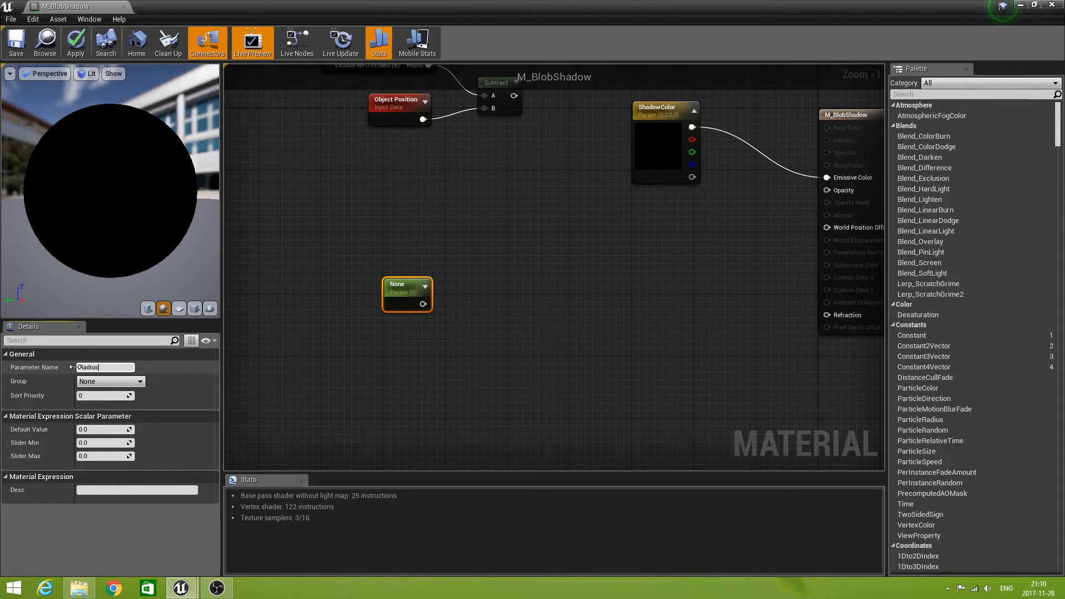
click(88, 429)
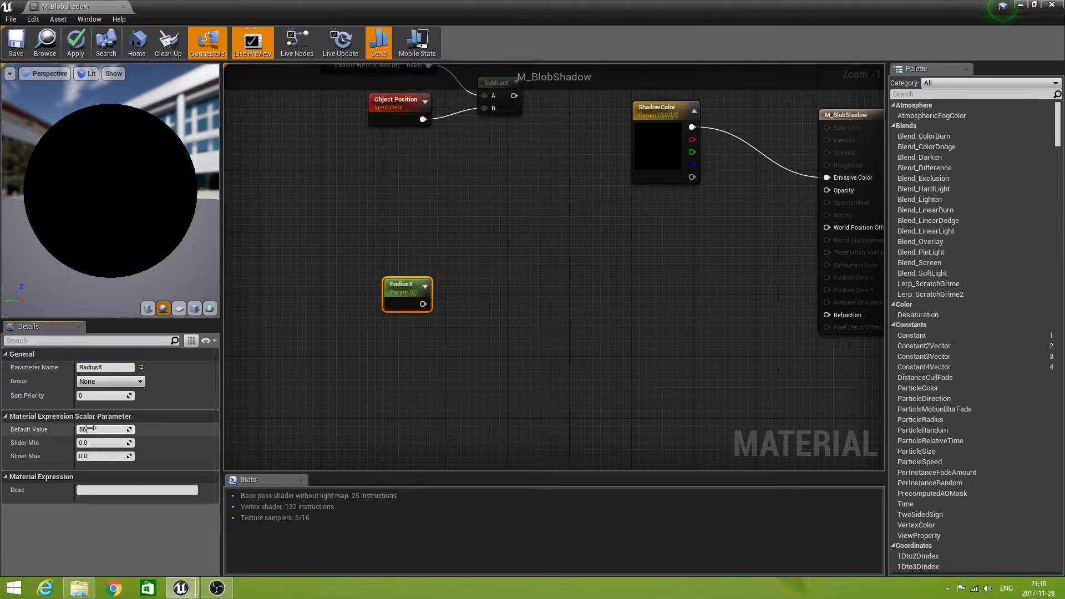
key(Return)
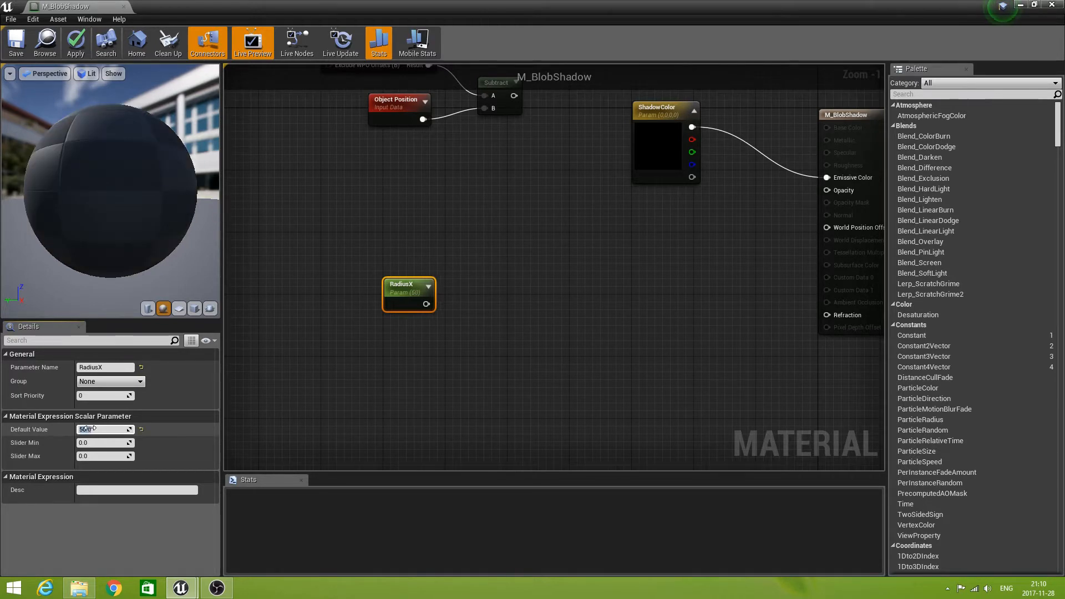
click(378, 359)
Duplicate the RadiusX parameter, place the copy directly below it and rename the copy RadiusY.
click(407, 289)
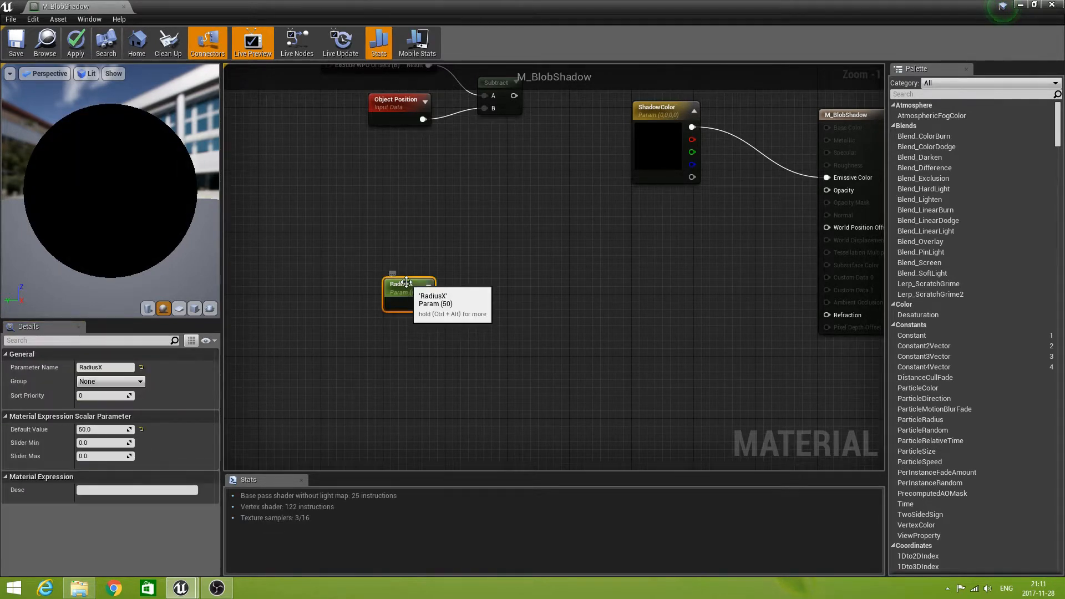
key(ctrl+w)
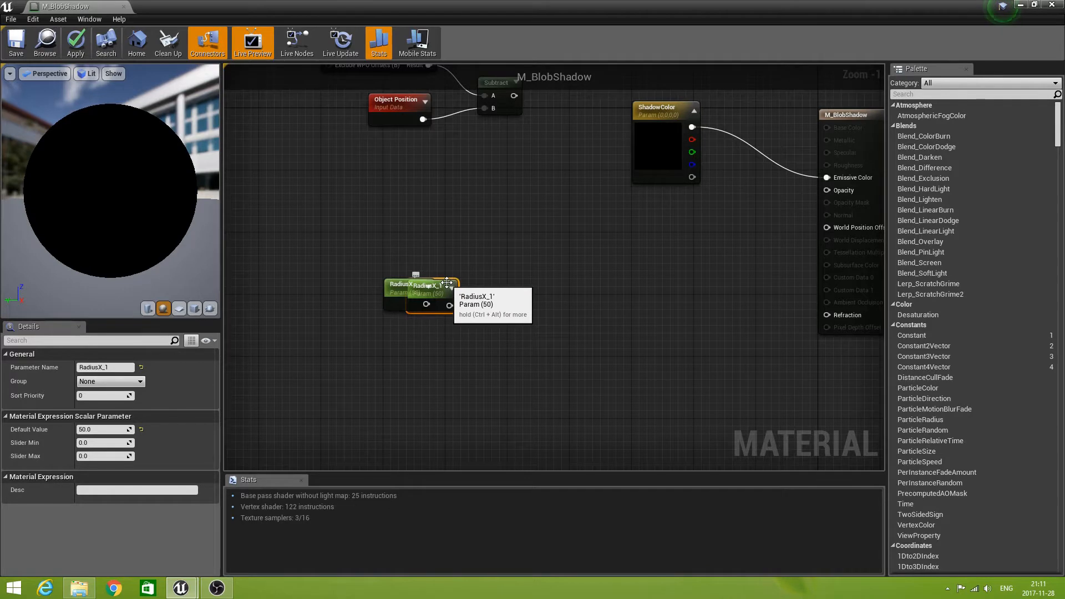
drag(459, 304, 423, 337)
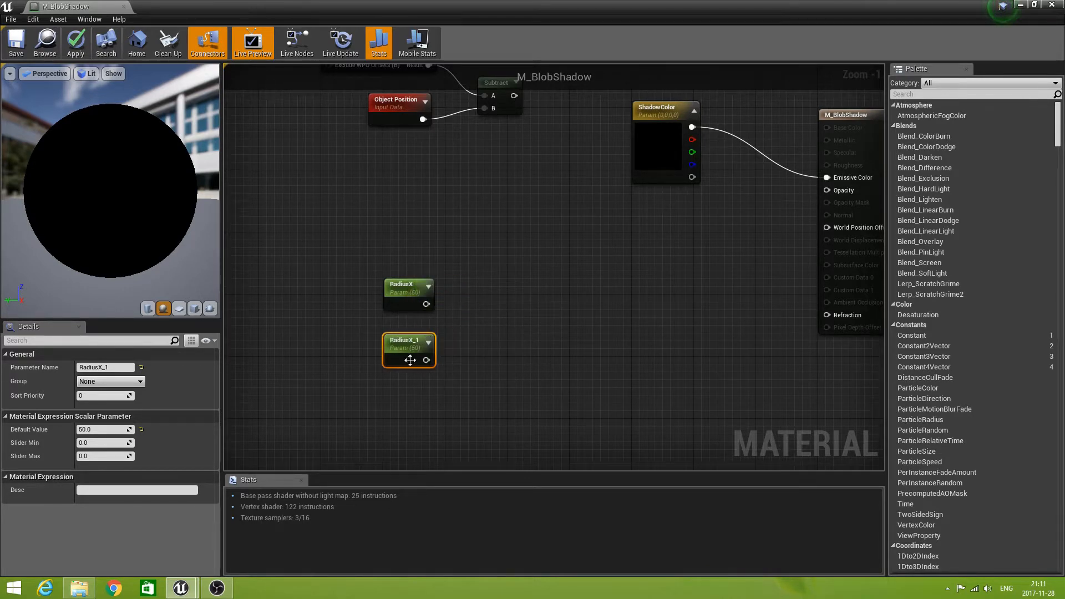
click(119, 369)
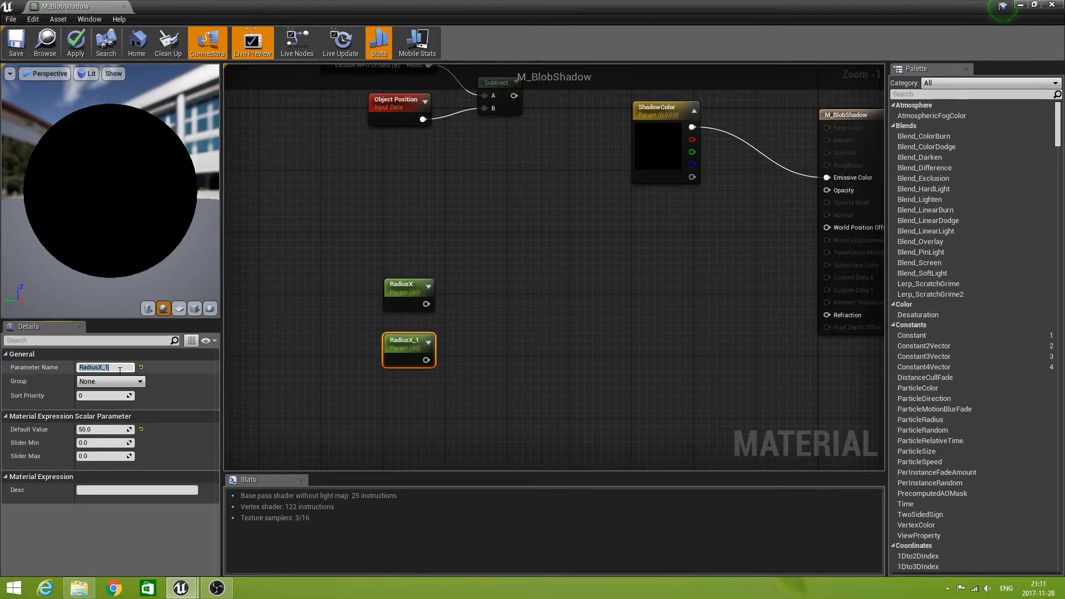
text(Radi)
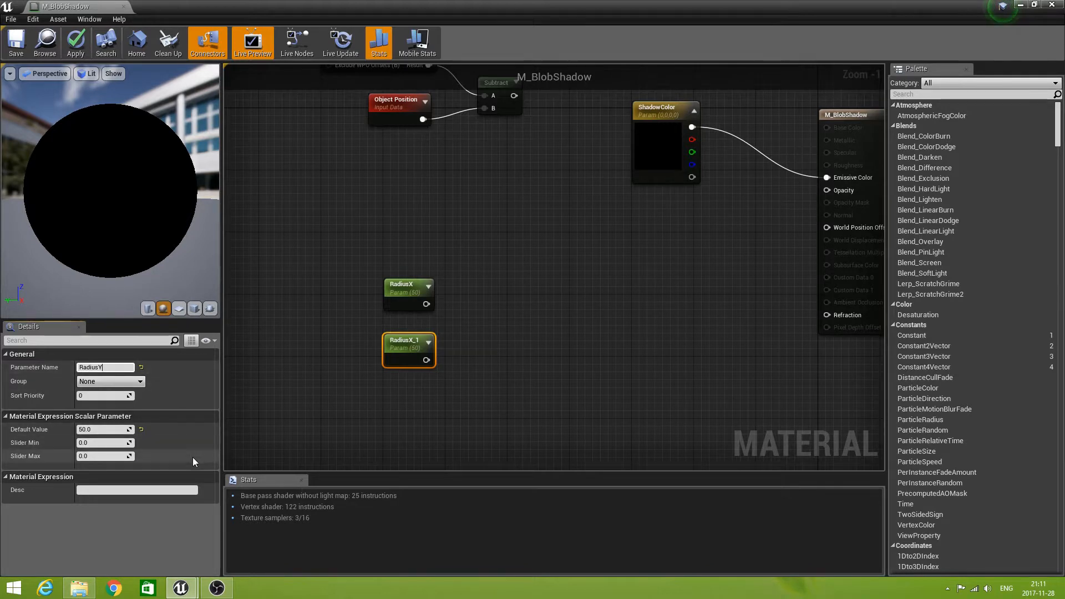
click(320, 441)
Duplicate the RadiusY parameter, place the copy directly below it and rename the copy RadiusZ.
click(405, 339)
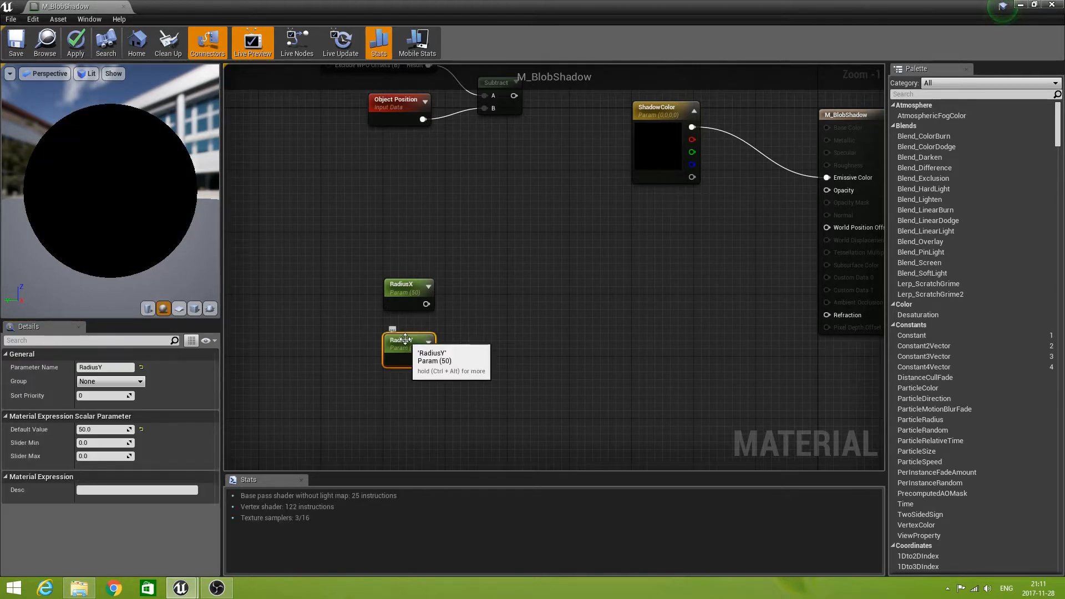
key(ctrl+w)
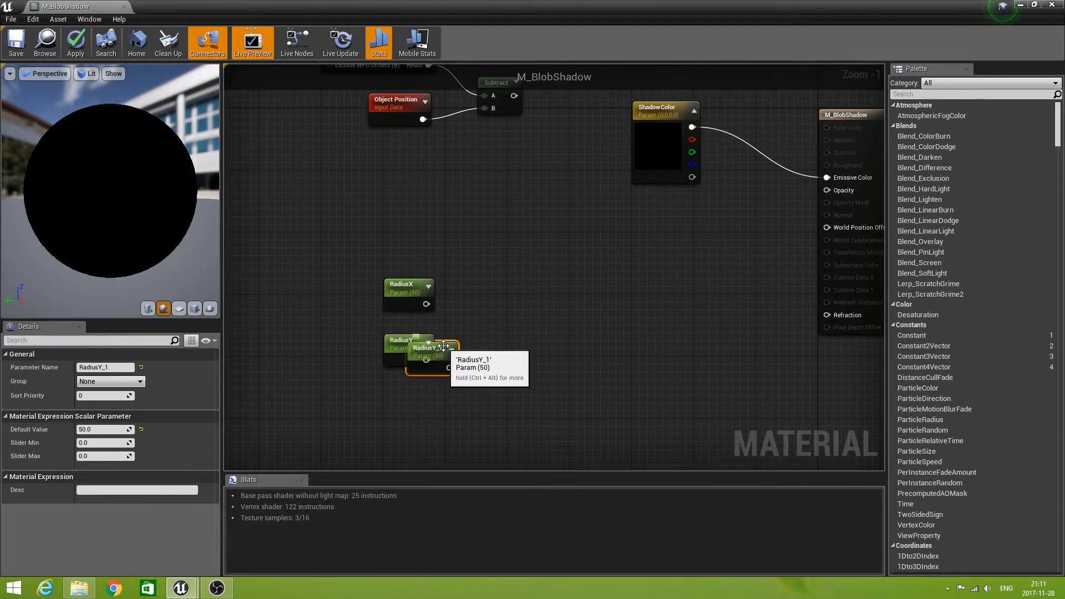
drag(430, 346, 420, 396)
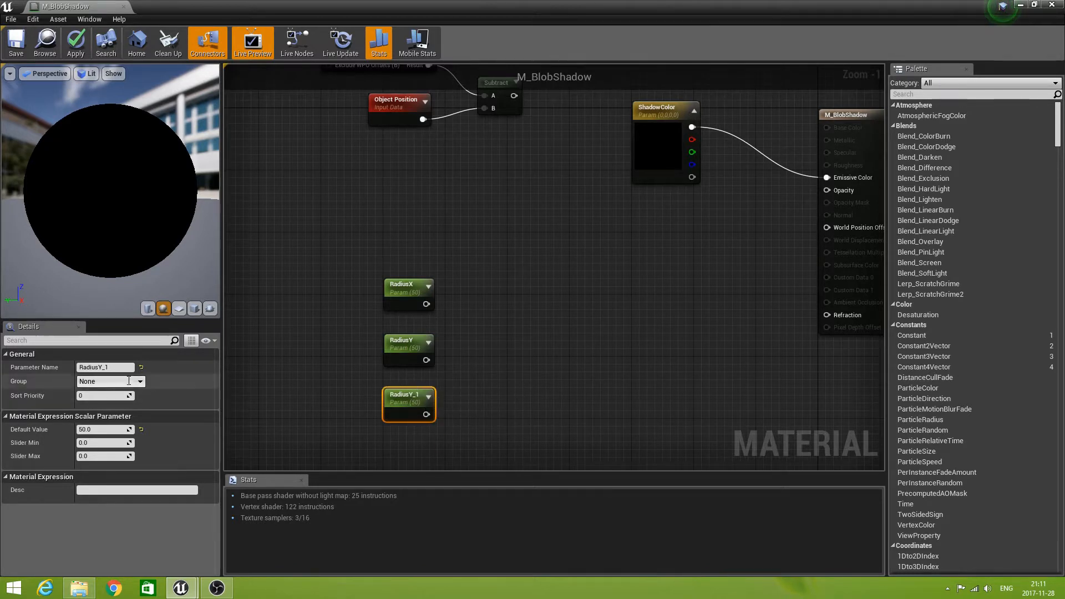
click(113, 366)
text(Ra)
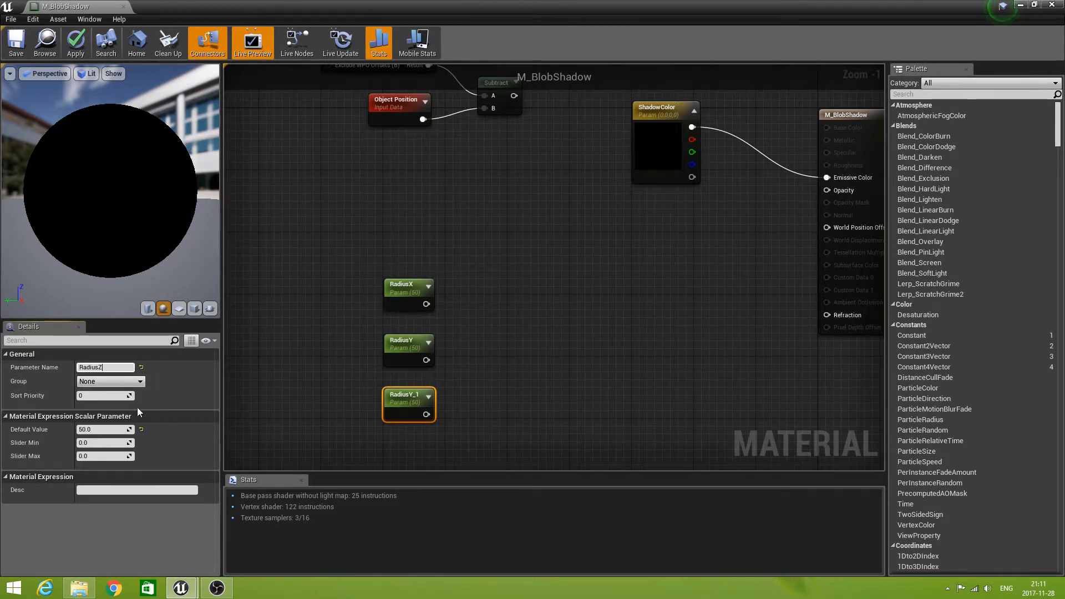
click(437, 428)
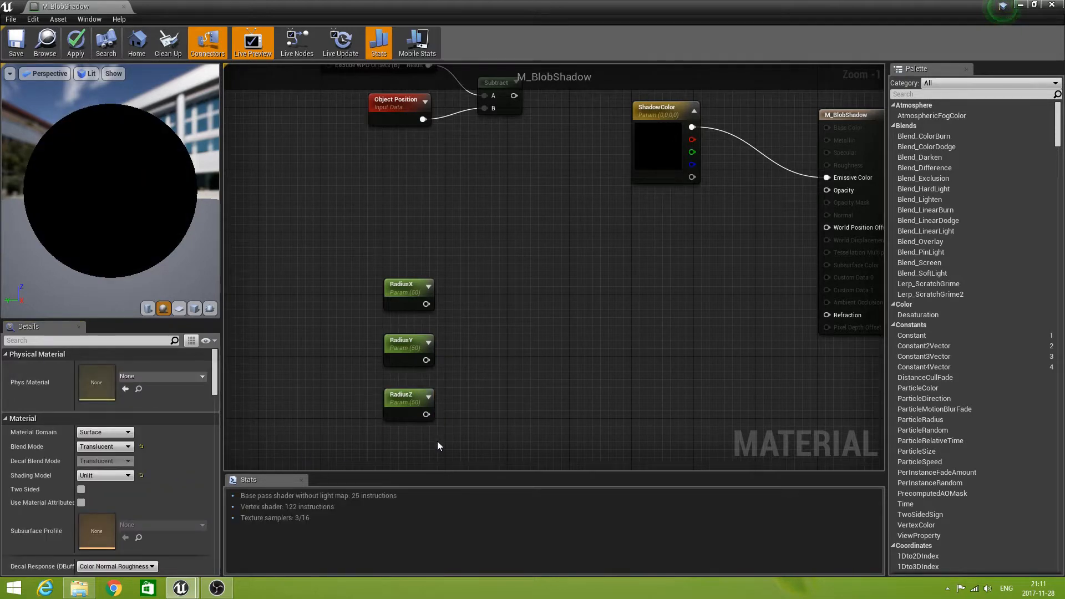
Duplicate the RadiusZ parameter, place the copy below it, rename the copy CutOffZ and set its default value to 100.
right_drag(460, 442, 471, 343)
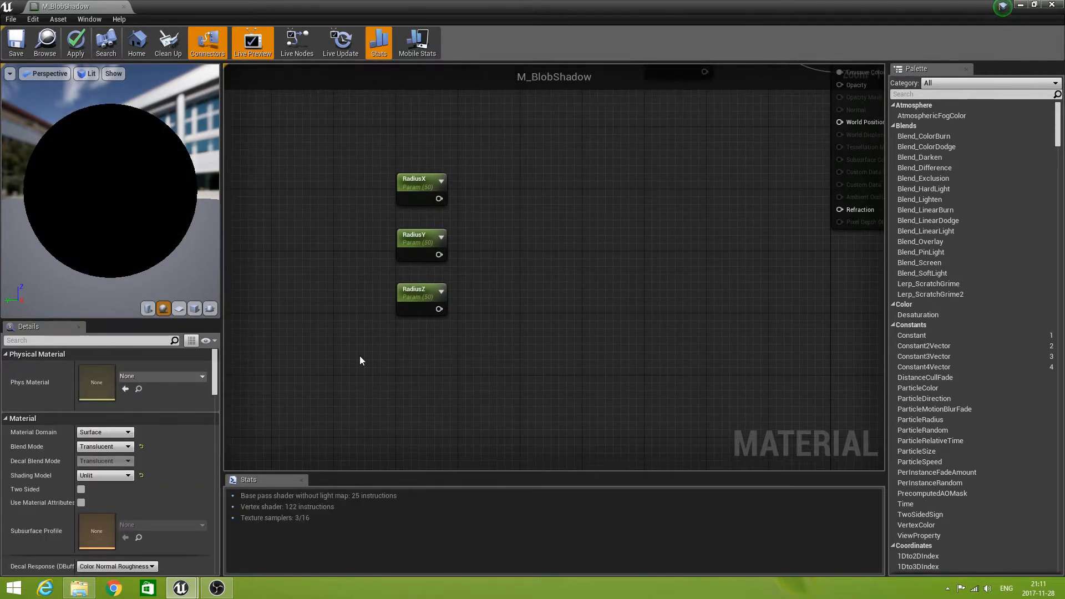
click(413, 288)
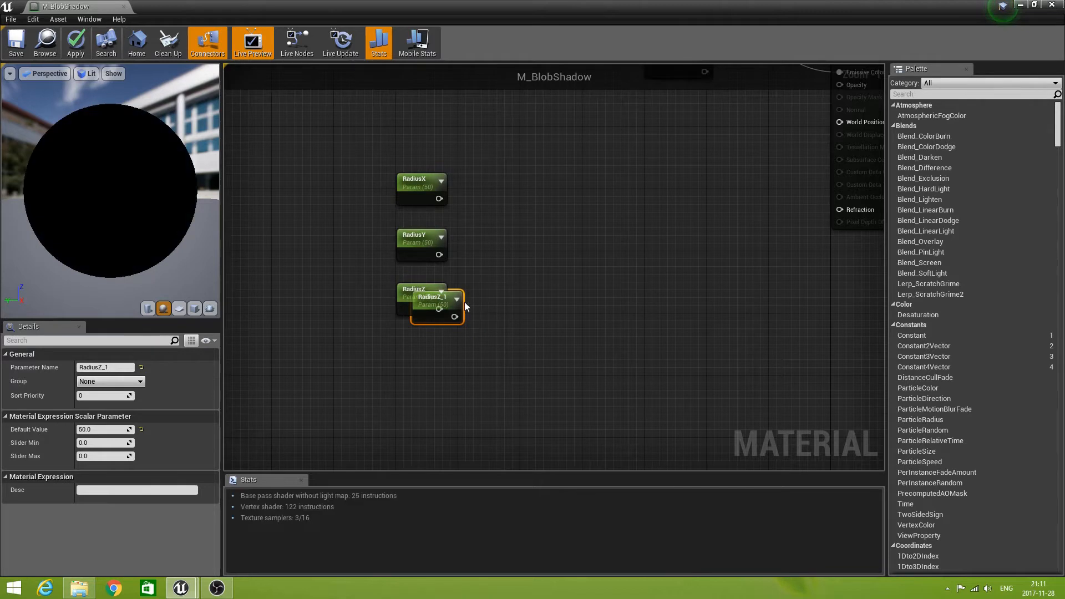
key(ctrl+w)
drag(456, 362, 441, 354)
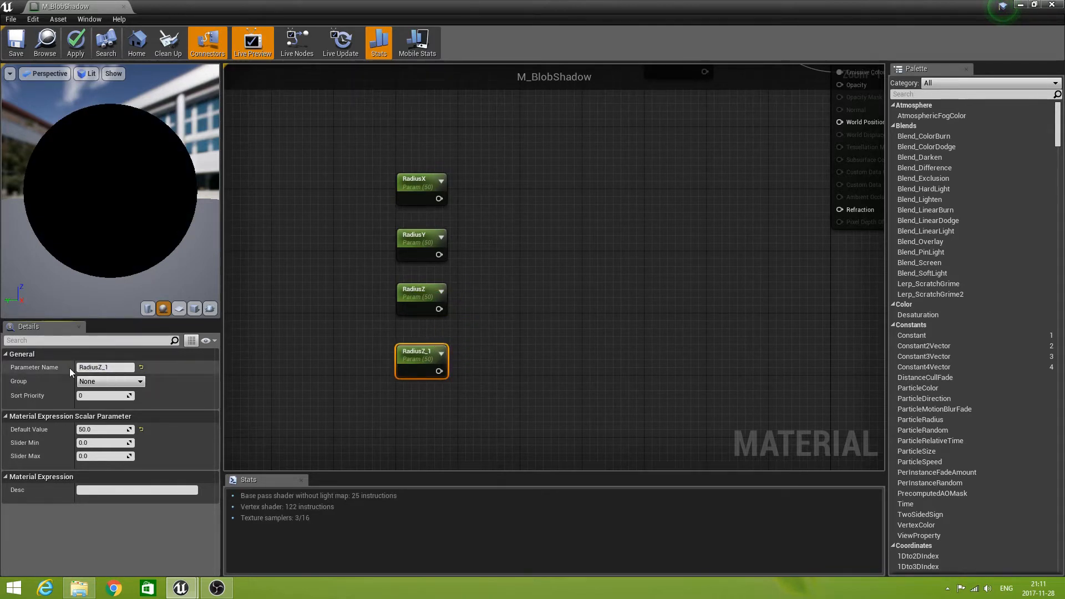
drag(79, 368, 116, 367)
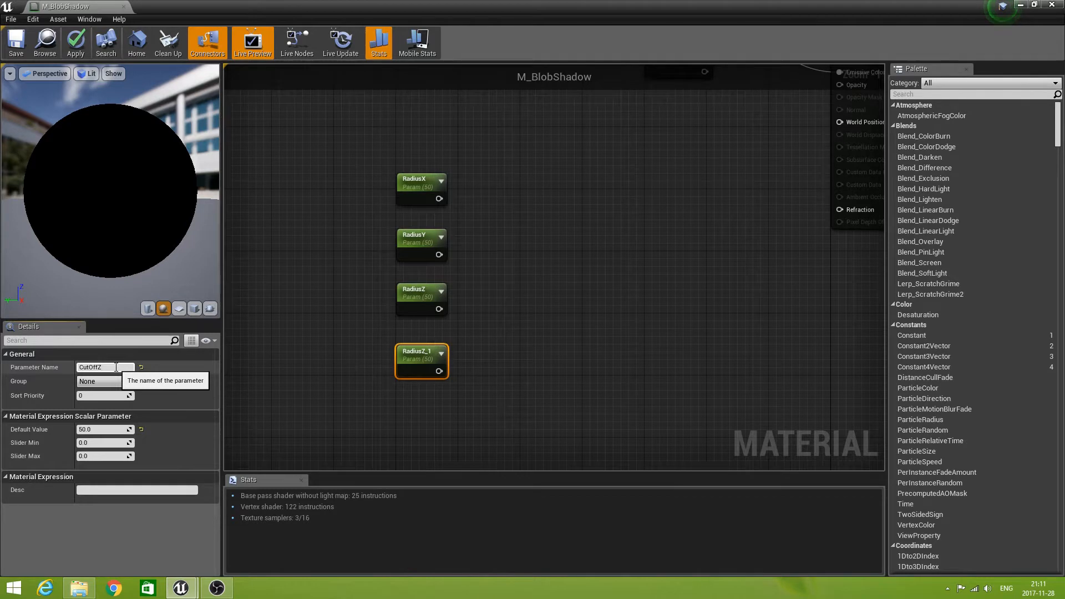
text(CutOffZ)
click(96, 431)
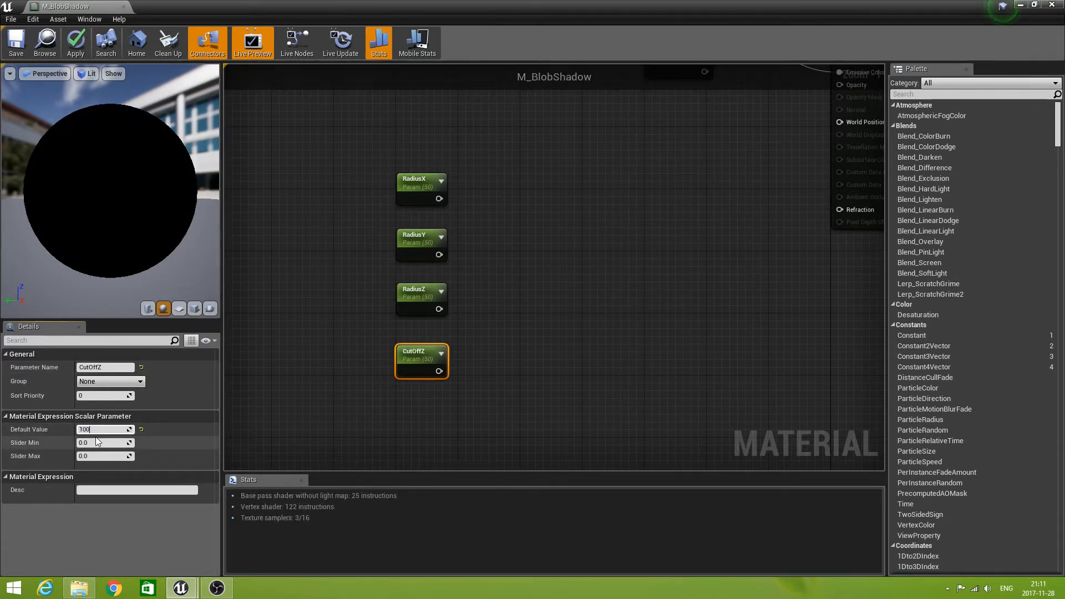
key(Return)
Add a MaterialFunctionCall node to the right of the radius parameters and assign MF_EllipsoidMask as its material function.
right_drag(343, 303, 315, 334)
right_drag(511, 309, 464, 339)
scroll(484, 264, down, 1)
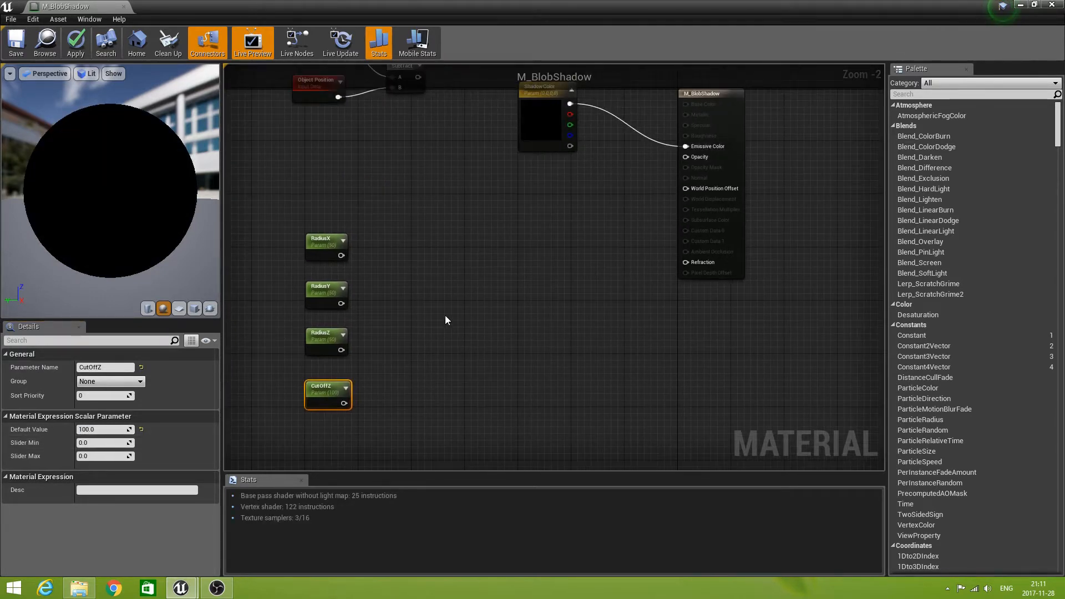
right_click(457, 291)
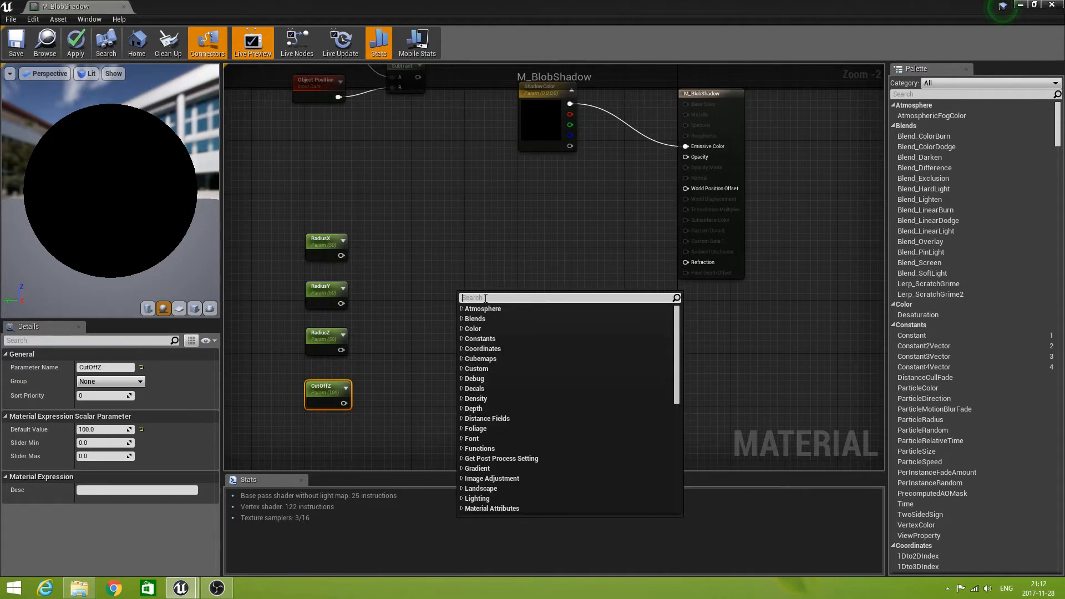
text(function)
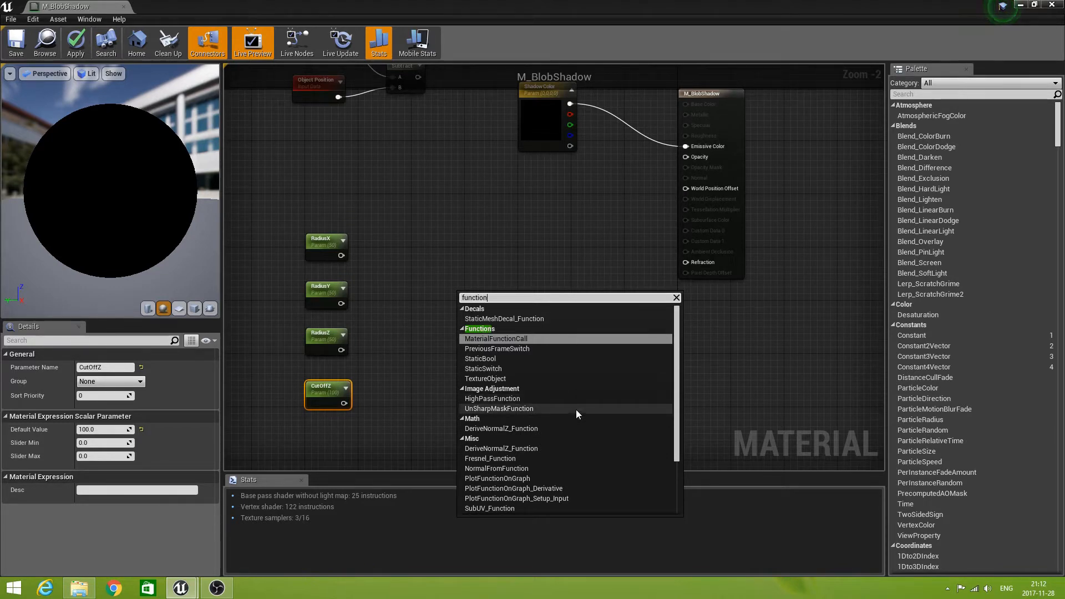
click(511, 339)
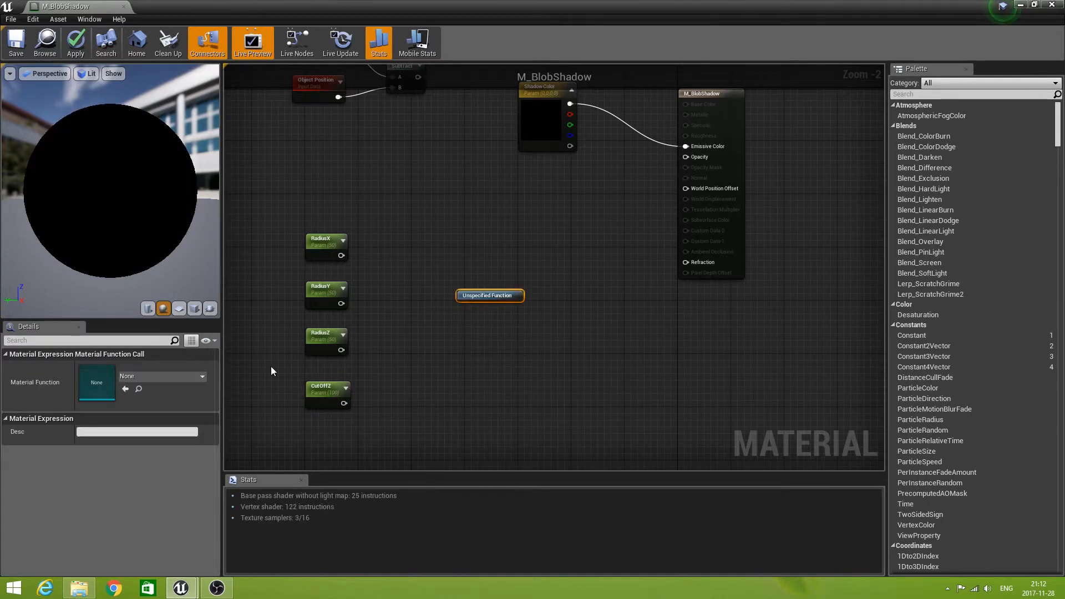
click(194, 377)
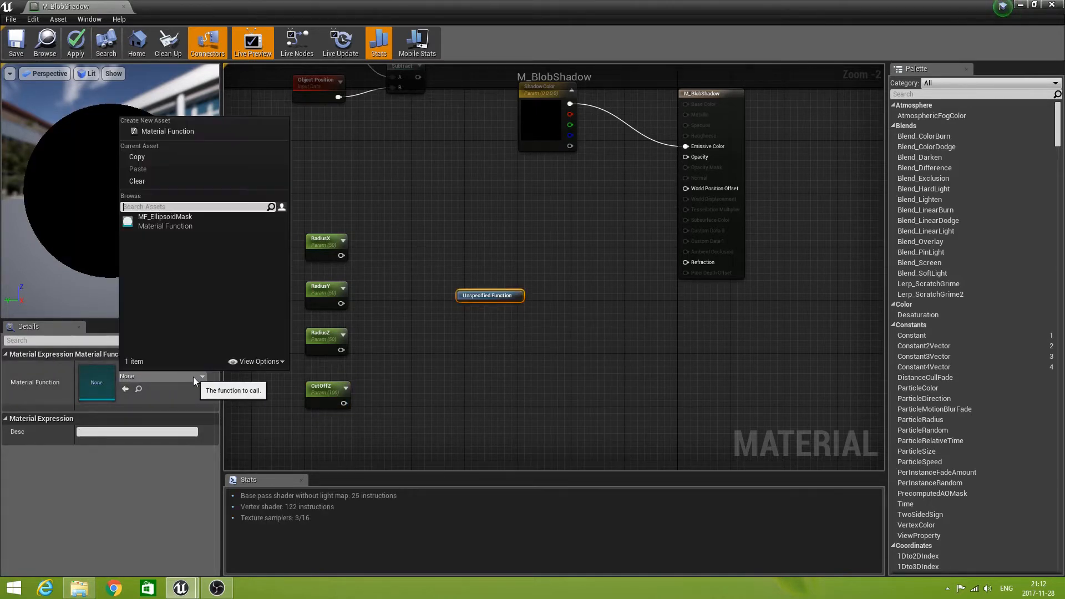
click(165, 218)
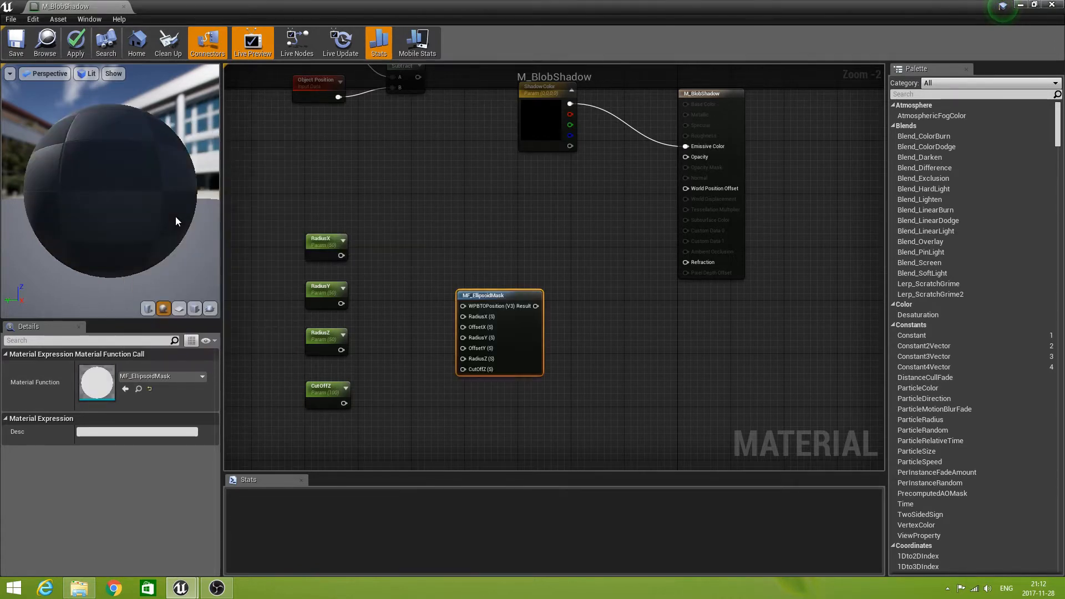
drag(503, 275, 510, 248)
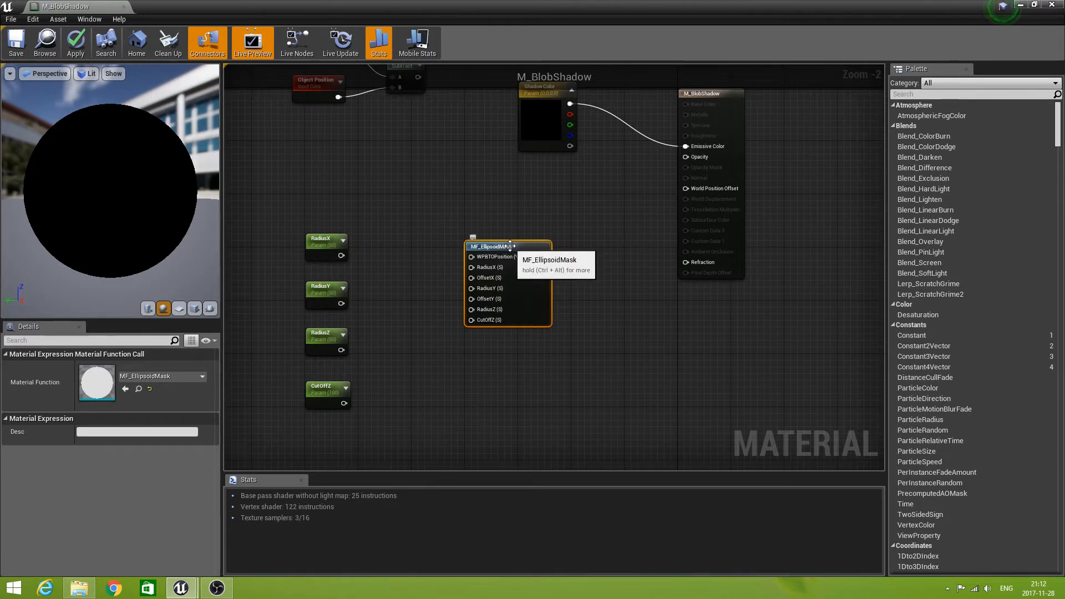
drag(506, 247, 526, 250)
Connect Subtract to MF_EllipsoidMask's WPBTOPosition input, and RadiusX, RadiusY, RadiusZ and CutOffZ to their matching inputs.
right_drag(425, 164, 419, 237)
drag(415, 135, 531, 279)
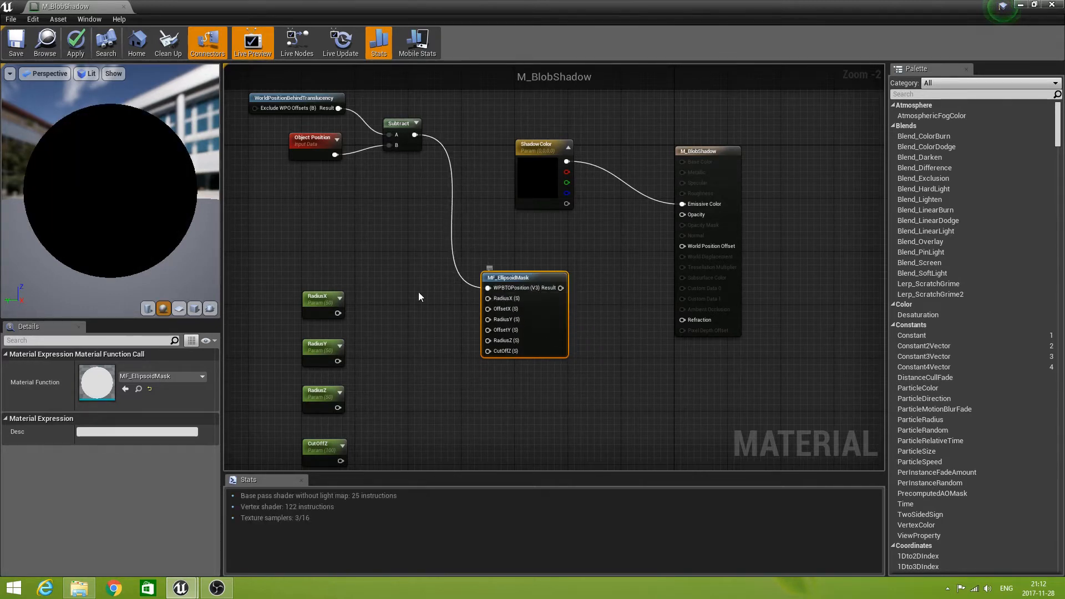
drag(337, 313, 487, 299)
drag(337, 361, 488, 321)
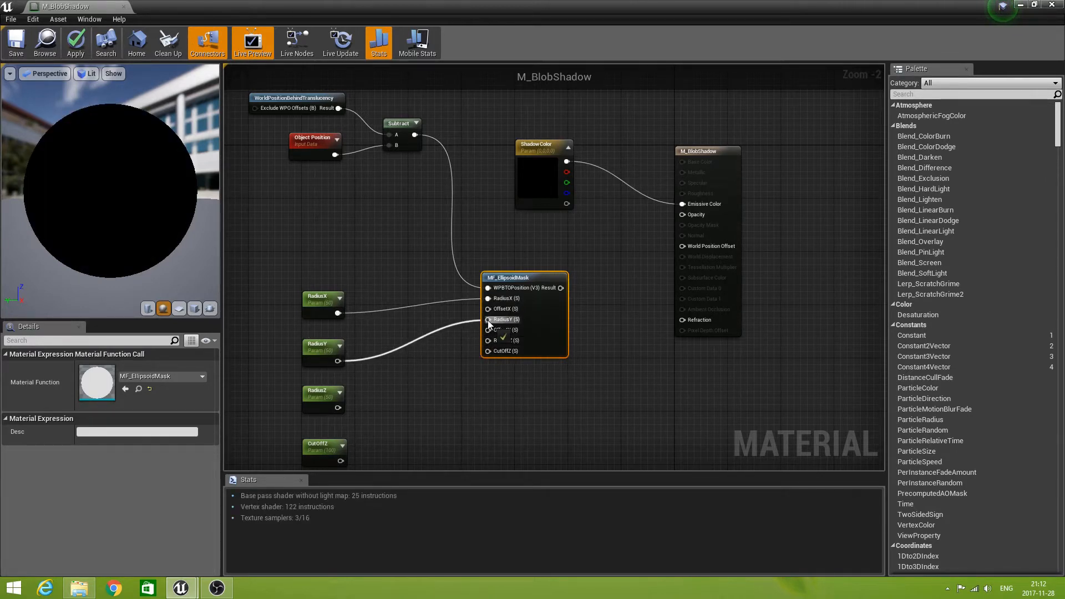
drag(338, 408, 488, 341)
drag(340, 462, 488, 271)
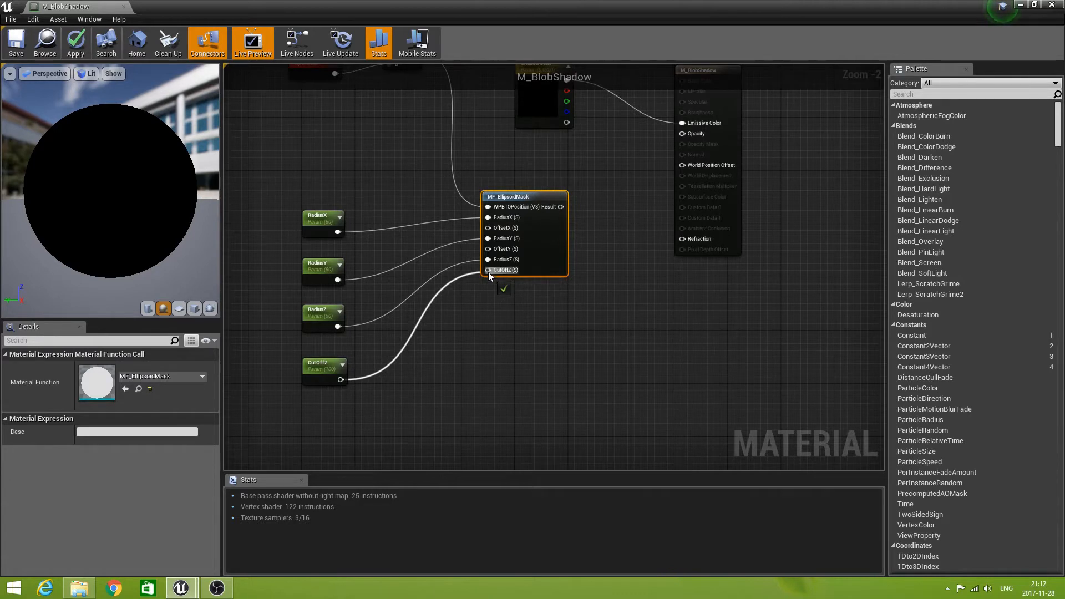
Add a Constant node with value 0 above RadiusX and connect it to MF_EllipsoidMask's OffsetX and OffsetY inputs.
scroll(484, 333, up, 1)
right_drag(486, 331, 536, 394)
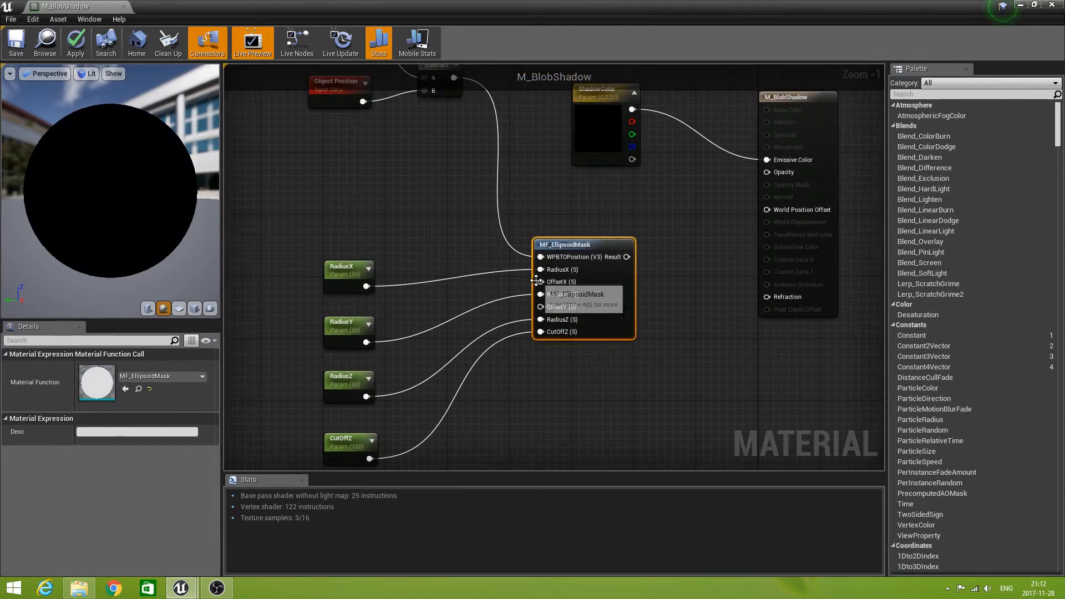
drag(541, 282, 417, 209)
text(con)
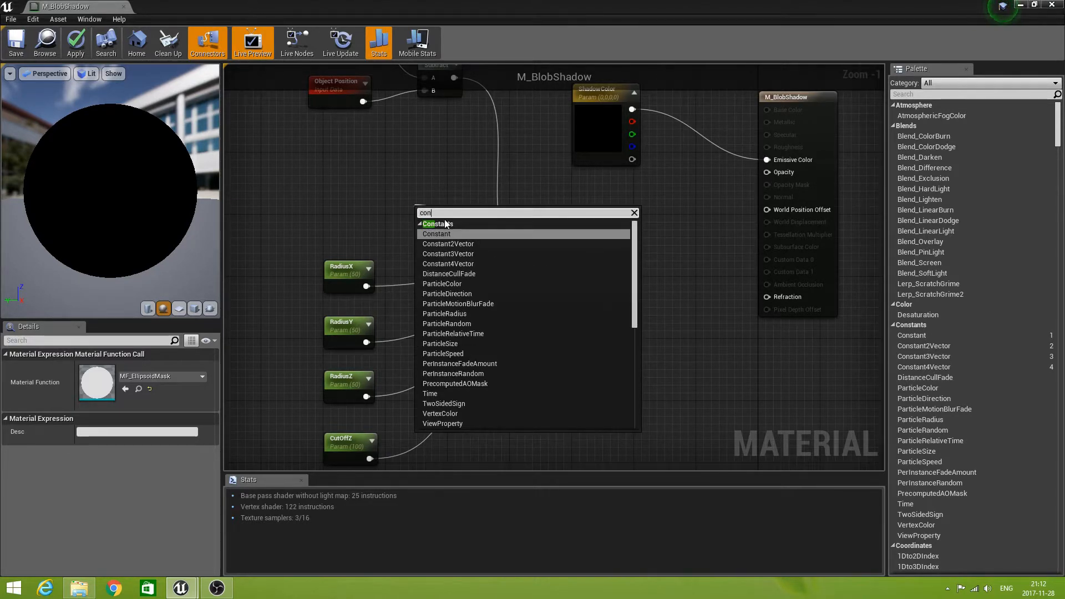
click(447, 233)
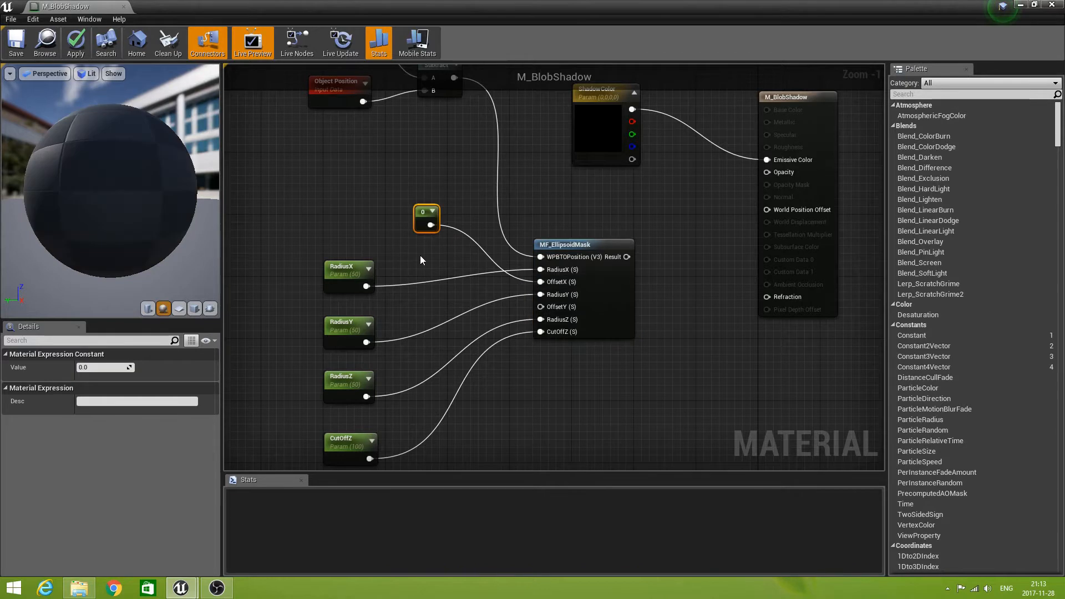
mouse_move(430, 225)
mouse_down()
mouse_move(464, 272)
mouse_move(543, 320)
mouse_move(540, 307)
mouse_up()
Connect the MF_EllipsoidMask Result output to the Opacity input of the M_BlobShadow material node.
right_drag(532, 398, 522, 333)
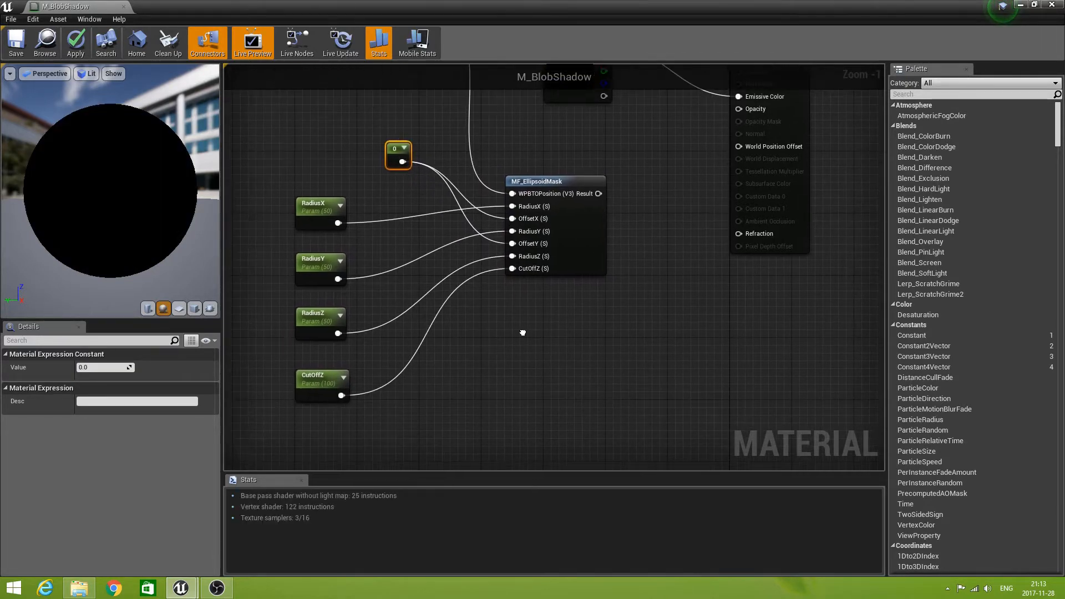
right_drag(709, 360, 602, 425)
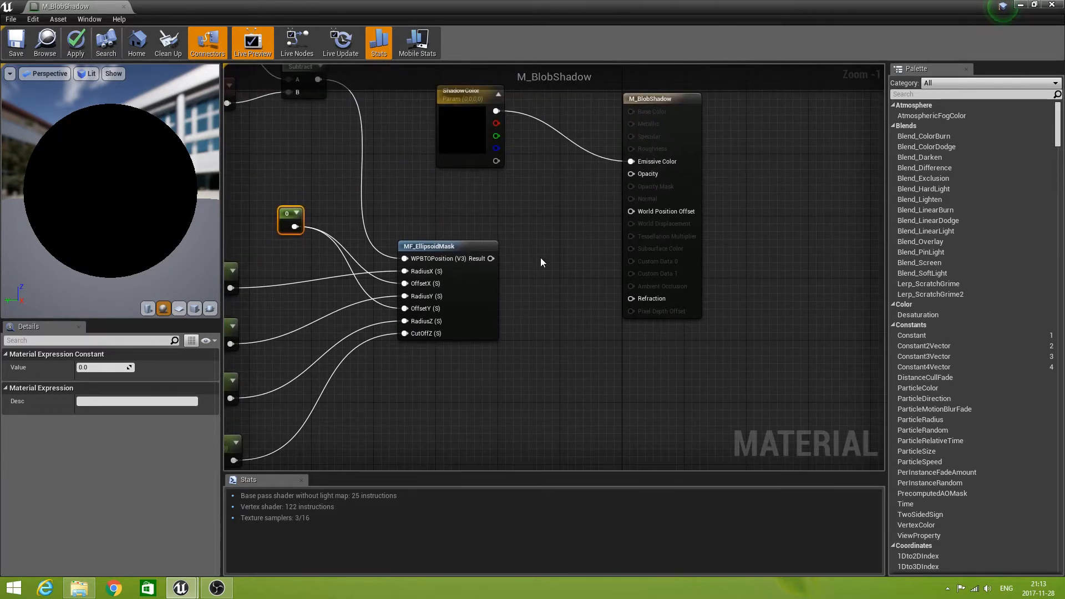
drag(491, 258, 632, 174)
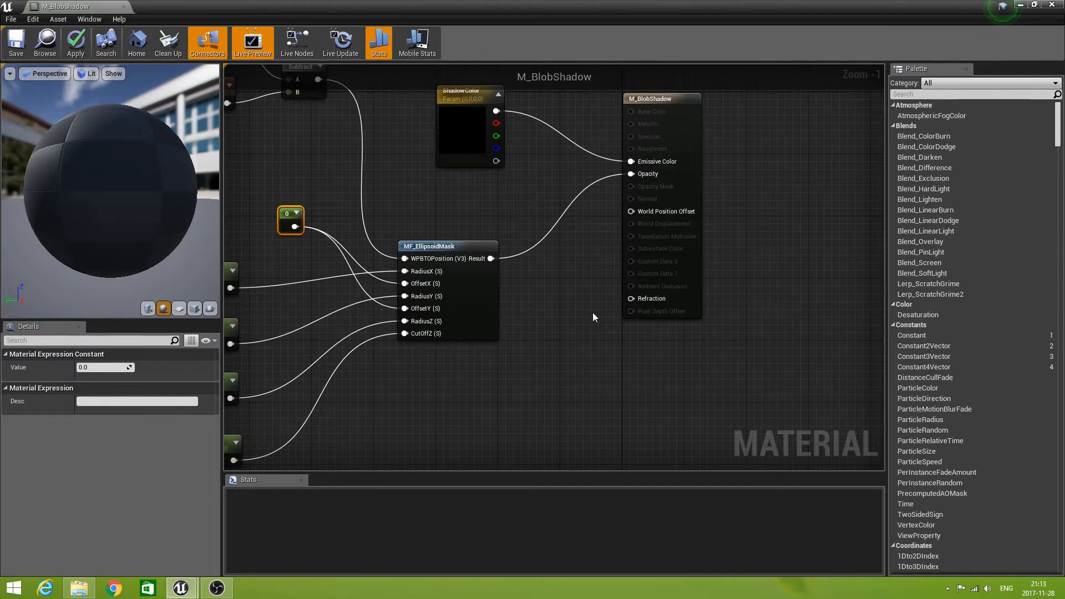
scroll(541, 369, down, 2)
right_drag(527, 413, 584, 417)
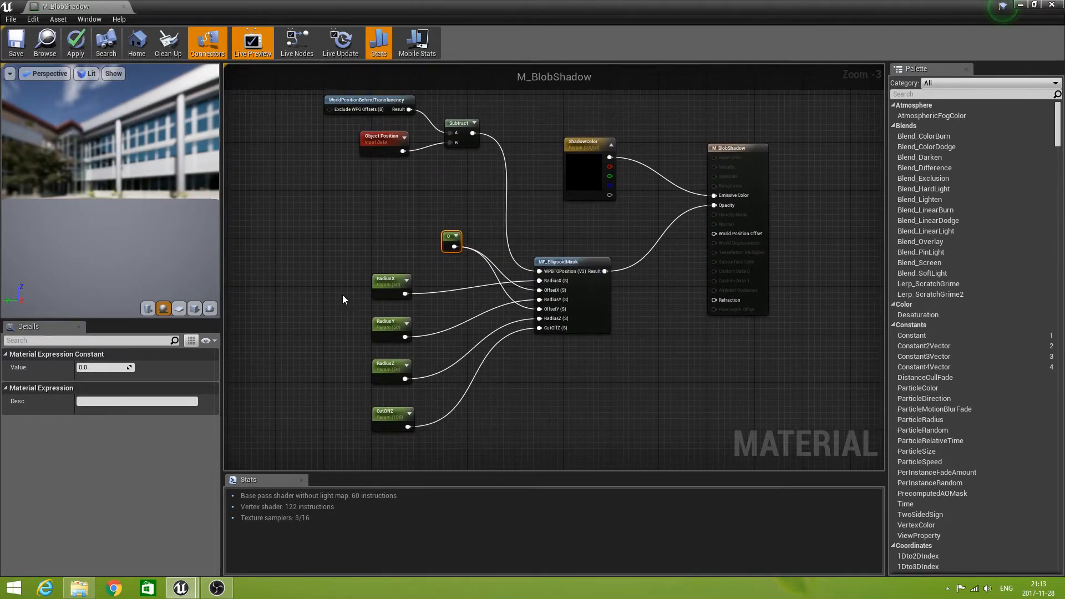
Save the M_BlobShadow material and check the blob shadow on the sphere in the level viewport.
click(16, 44)
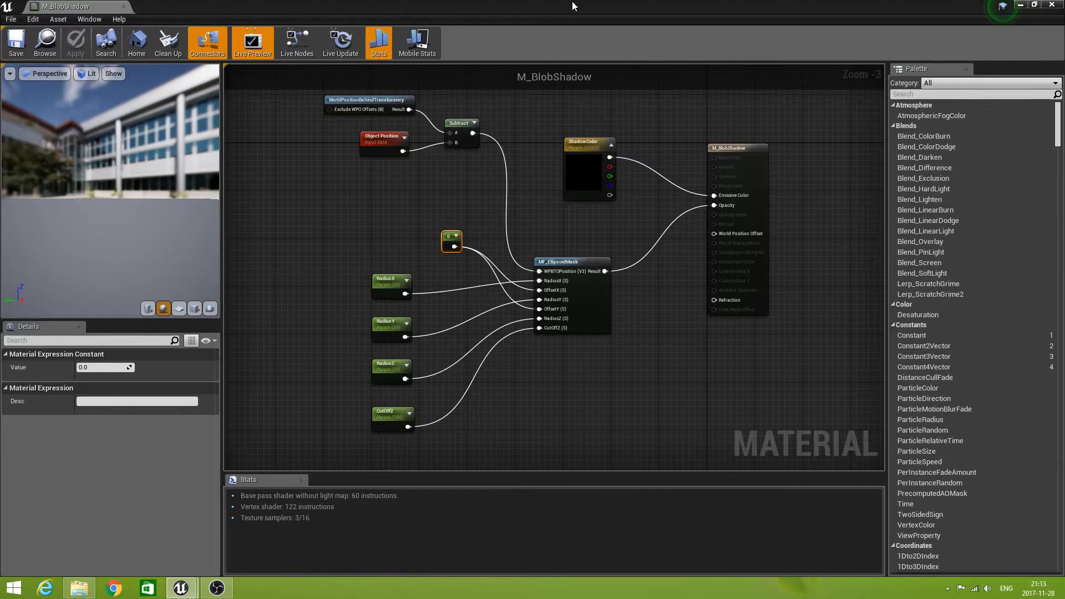
drag(571, 6, 560, 471)
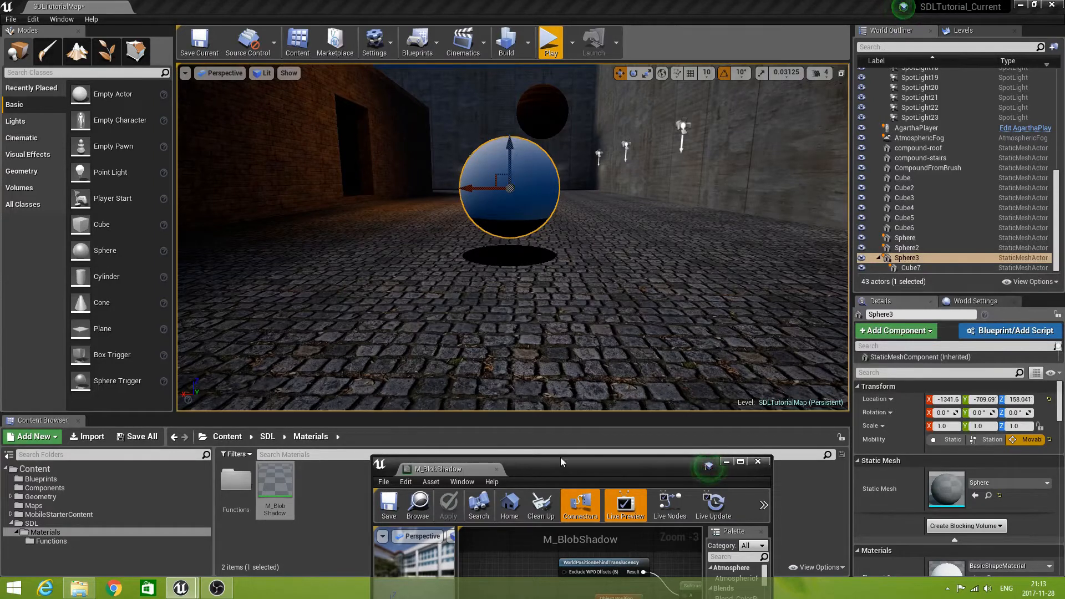
double_click(601, 467)
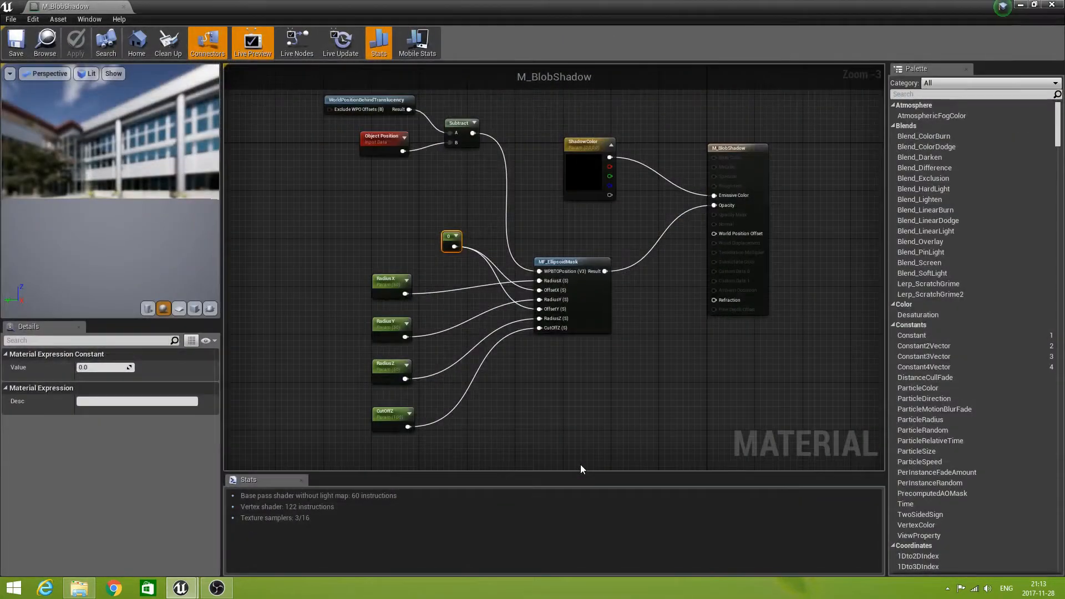
Set the CutOffZ parameter's default value to 56 and save the material.
click(386, 412)
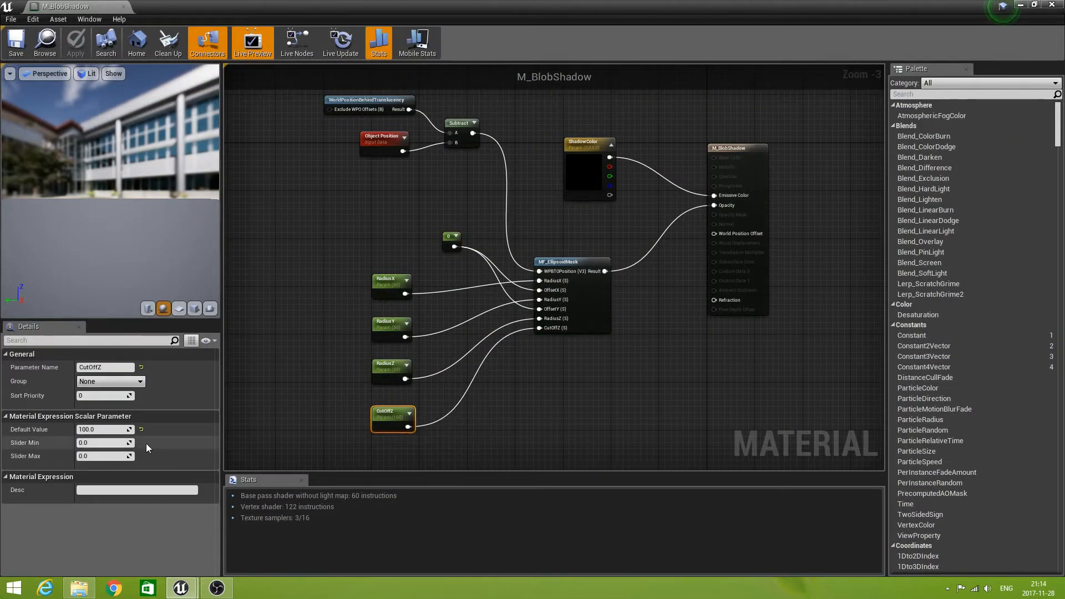
click(106, 429)
text(56)
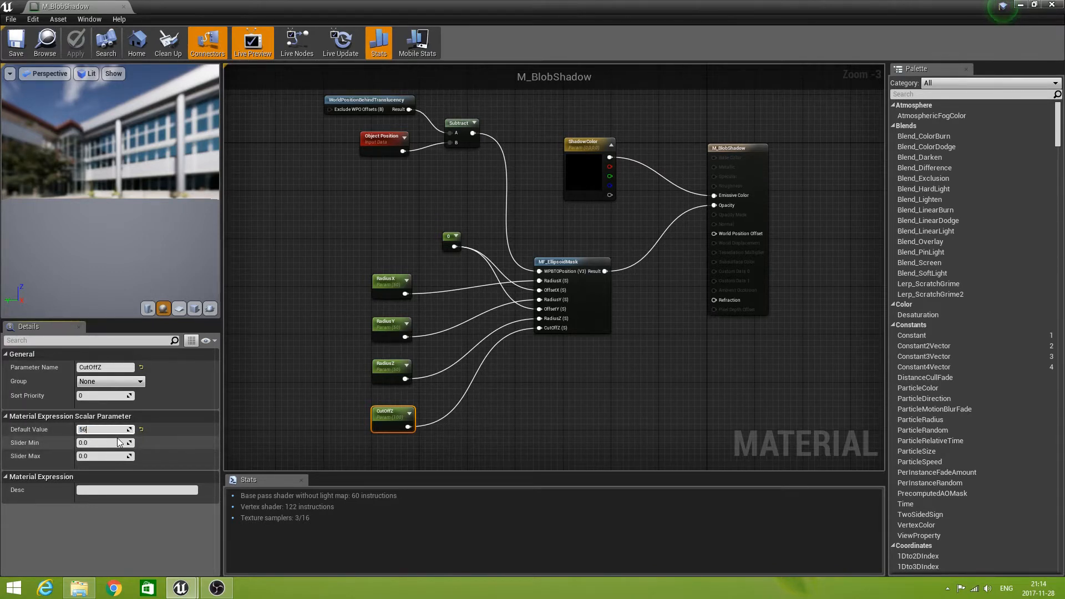
key(Return)
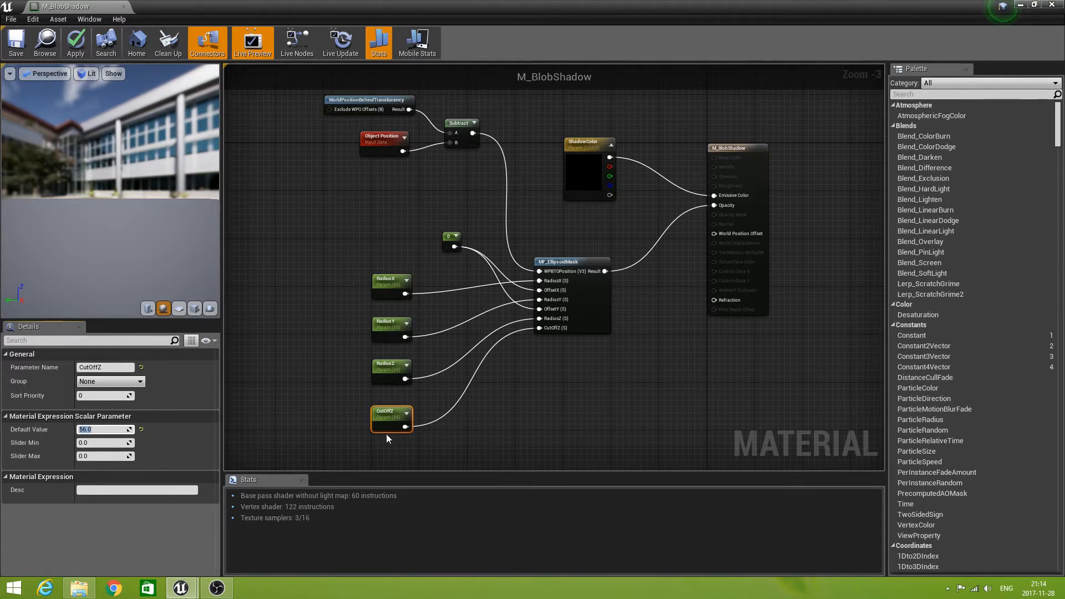
click(21, 49)
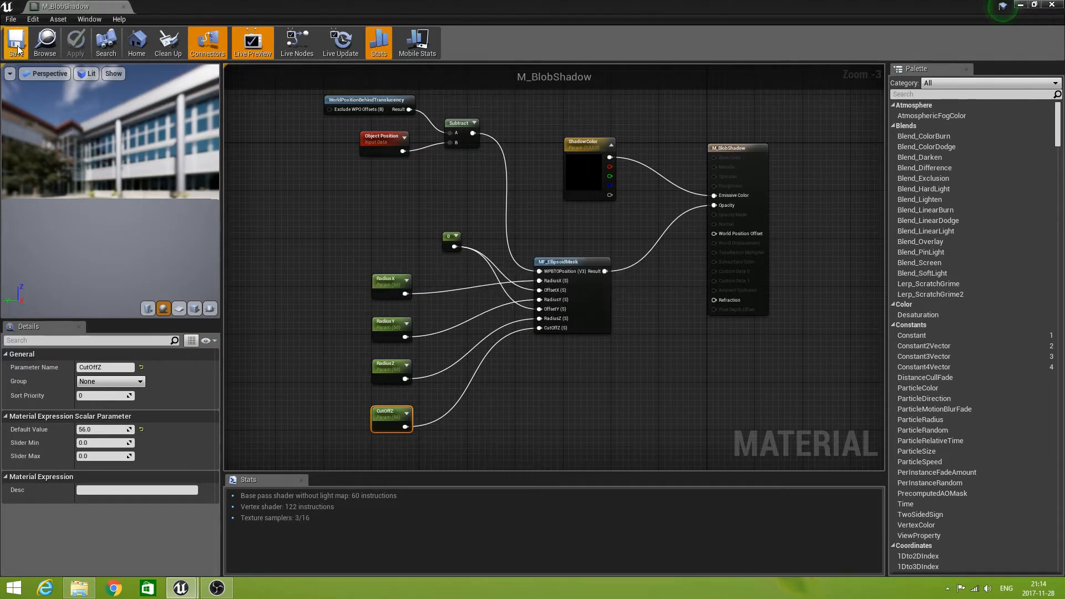
Bring the level viewport into view and lower Sphere3 slightly, to a Z location of about 153.8.
drag(513, 6, 531, 422)
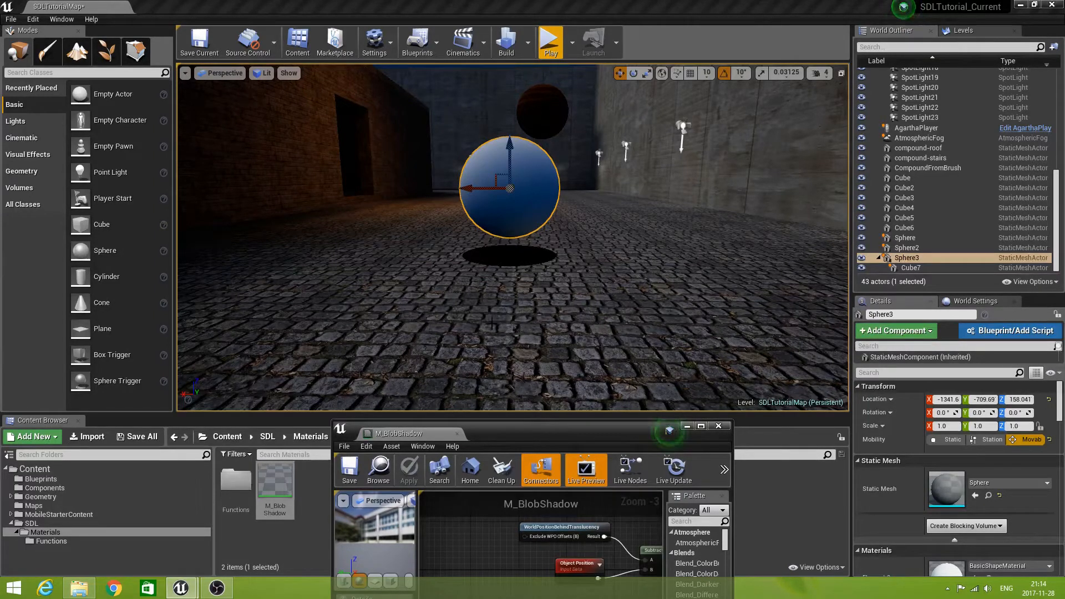
mouse_move(510, 146)
mouse_down()
mouse_move(510, 100)
mouse_move(510, 166)
mouse_move(511, 122)
mouse_move(510, 151)
mouse_up()
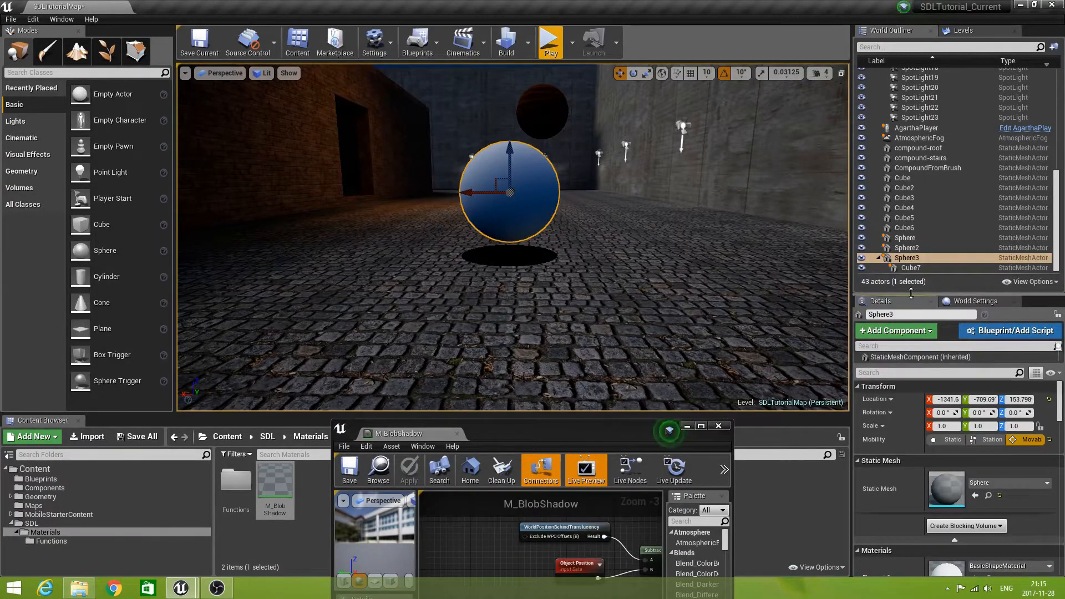
Set the Z scale of Cube7, the child of Sphere3, to 4 and return to the M_BlobShadow material editor.
click(913, 268)
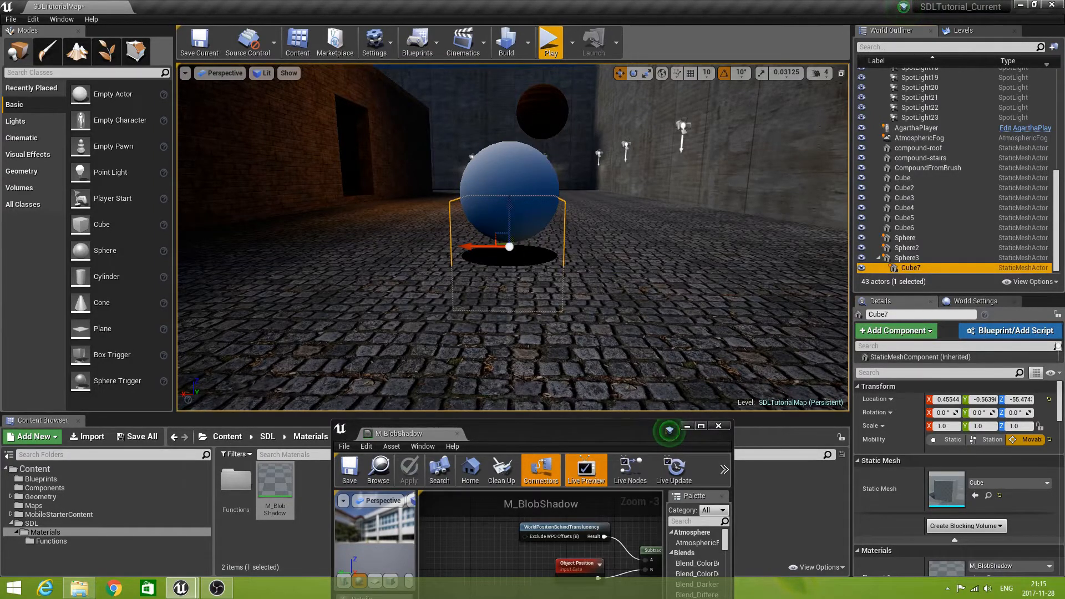
click(1022, 427)
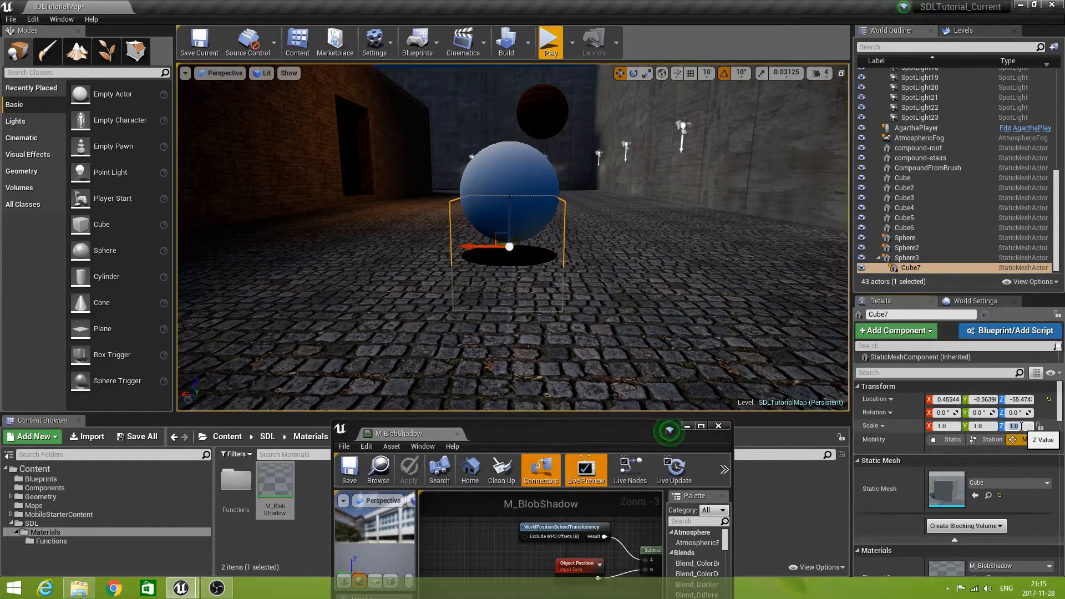
text(4)
key(Return)
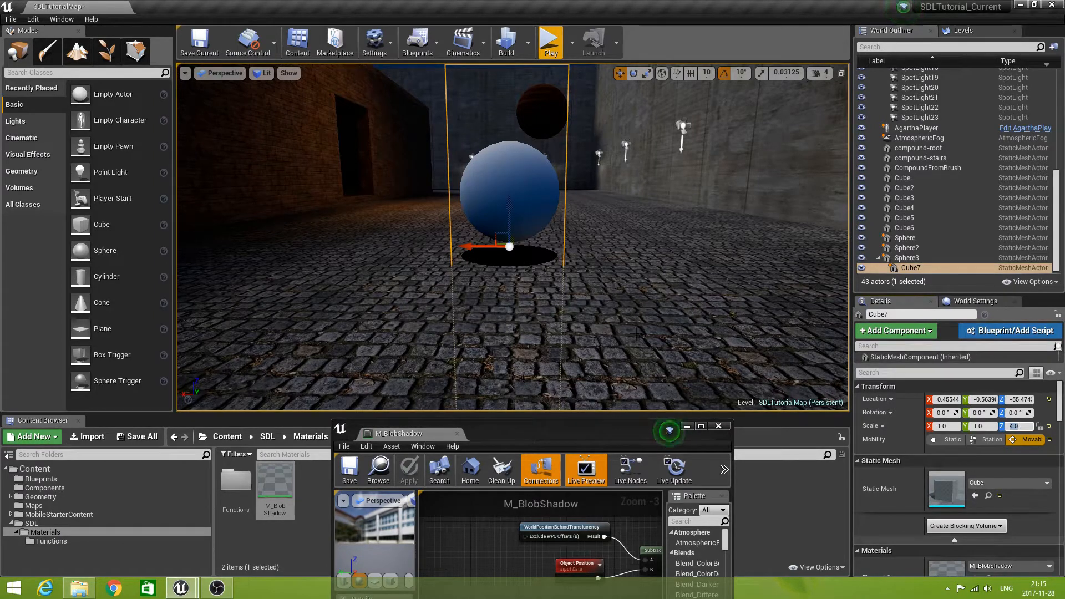
double_click(554, 431)
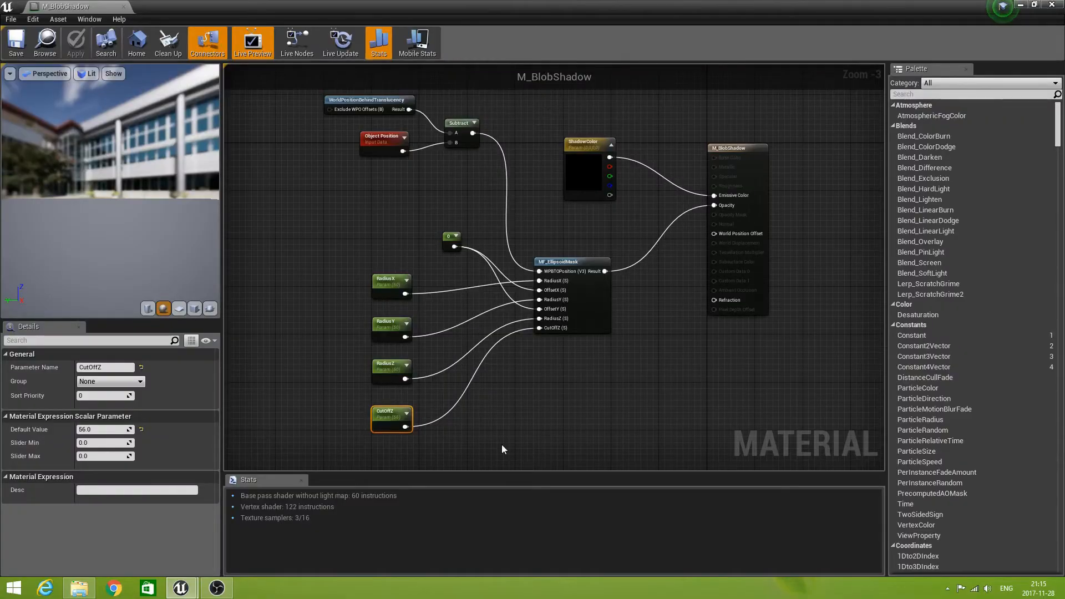
Set the default value of the RadiusZ parameter to 100.
click(384, 366)
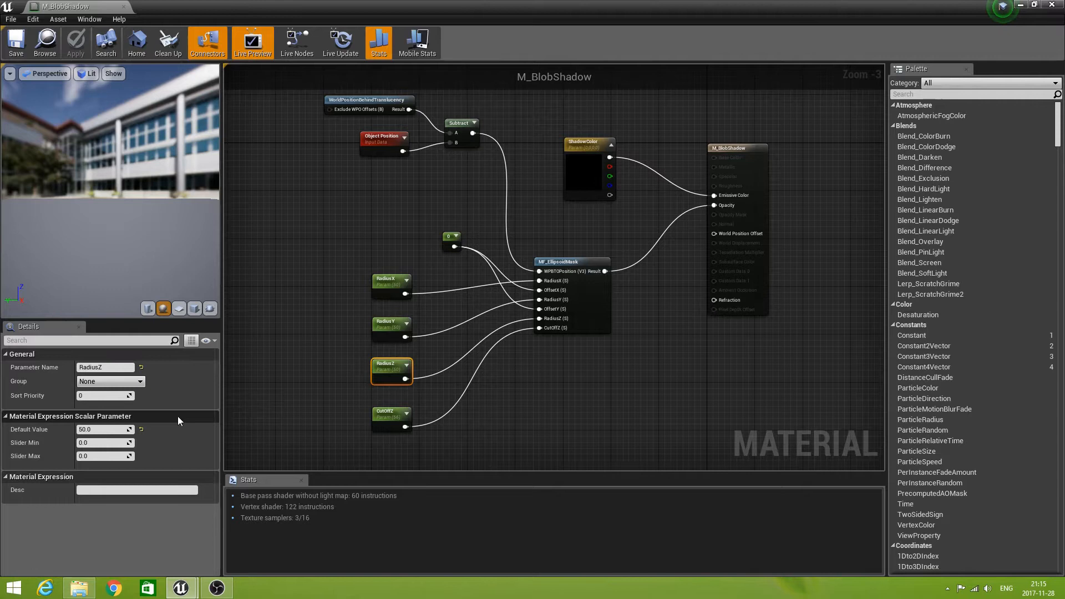
click(106, 430)
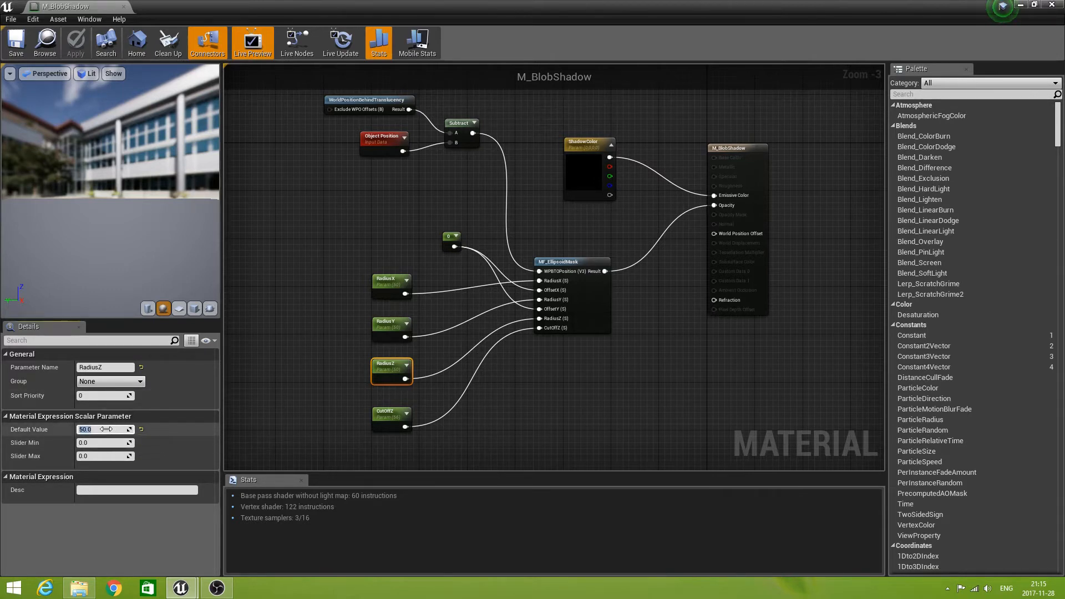
text(100)
key(Return)
key(Return)
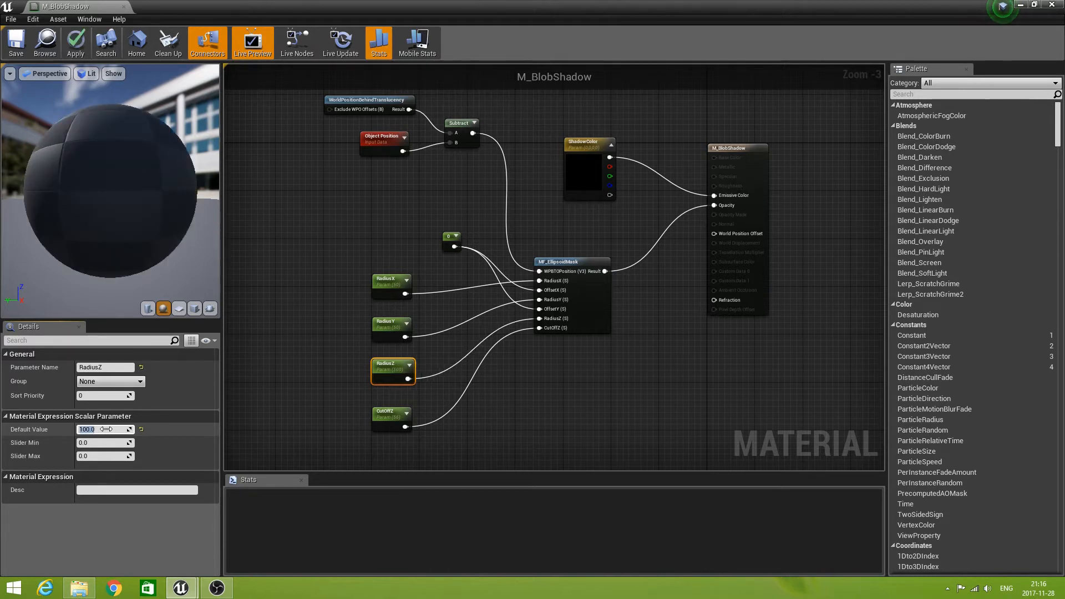
Set the CutOffZ parameter's default value to 106 and save the M_BlobShadow material.
click(382, 413)
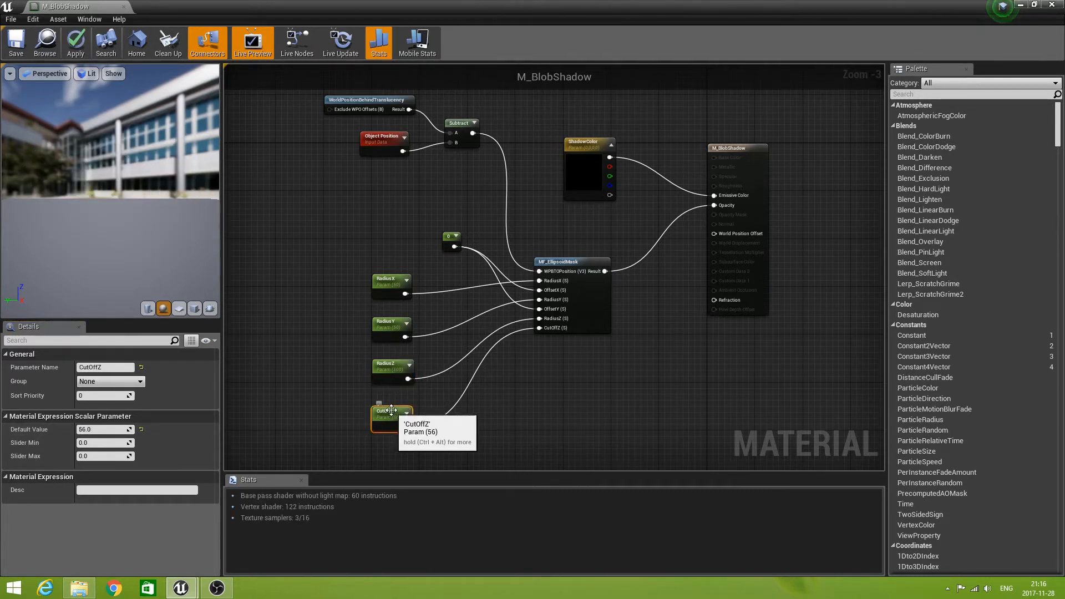
click(107, 429)
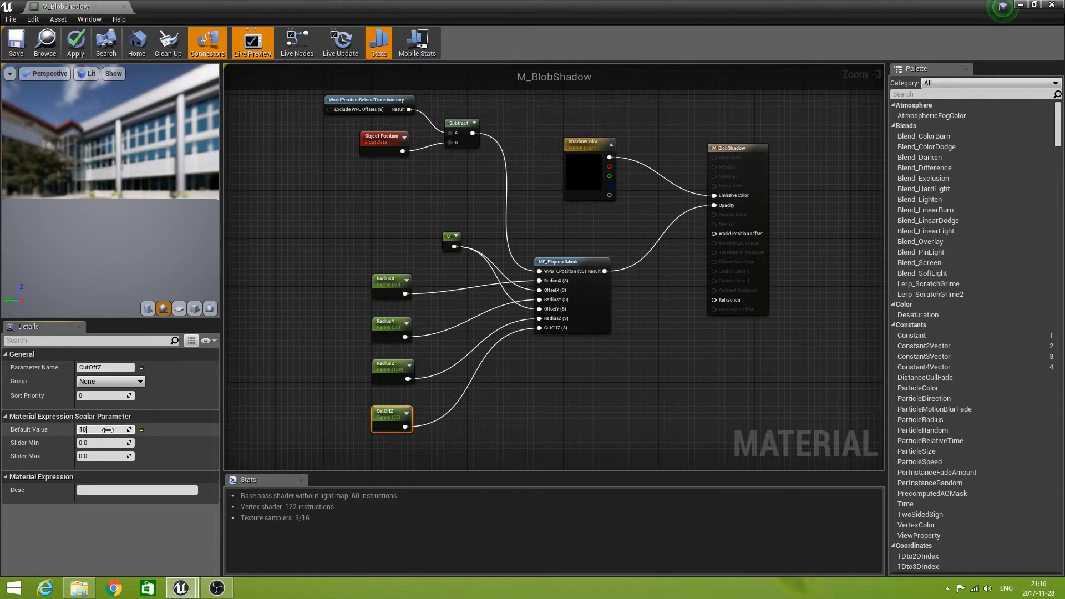
text(106)
key(Return)
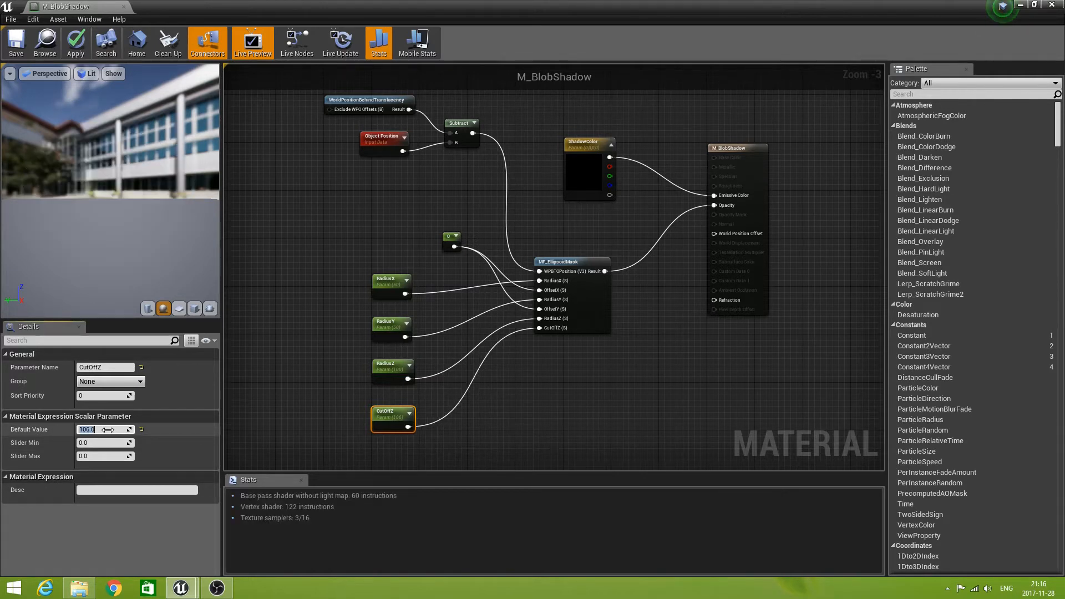
click(19, 50)
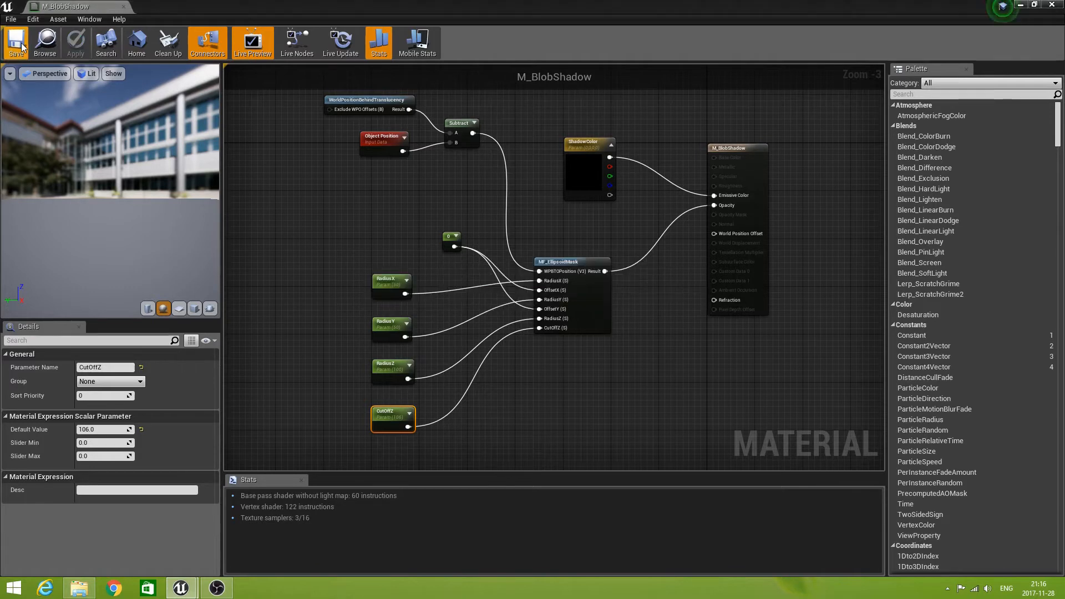
Bring the level viewport into view and move Sphere3 up and down to a Z location of about 158.5, checking its blob shadow.
drag(575, 6, 571, 461)
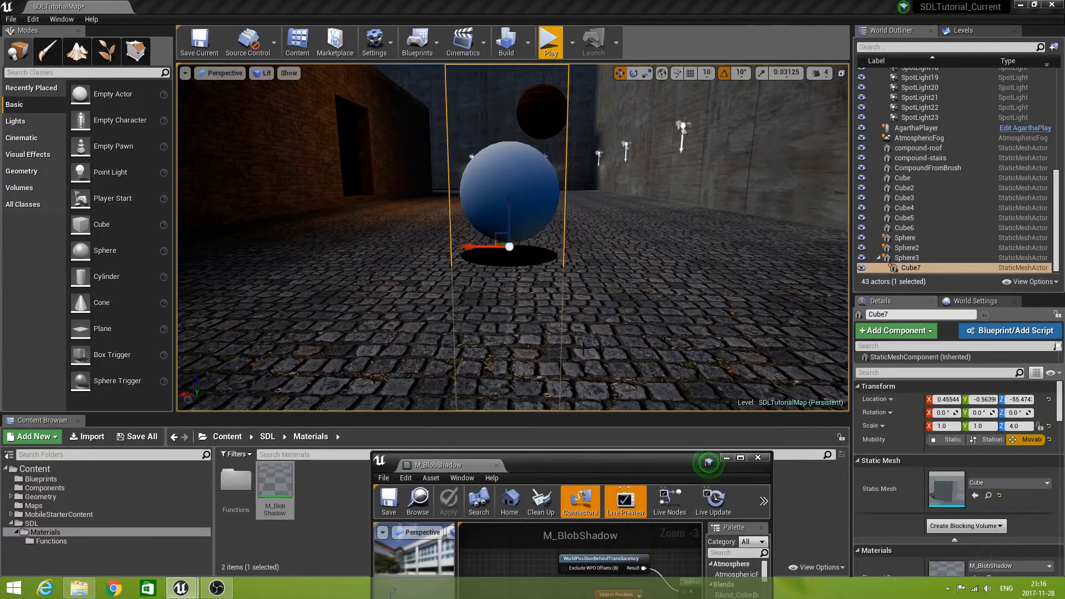
right_drag(623, 356, 612, 383)
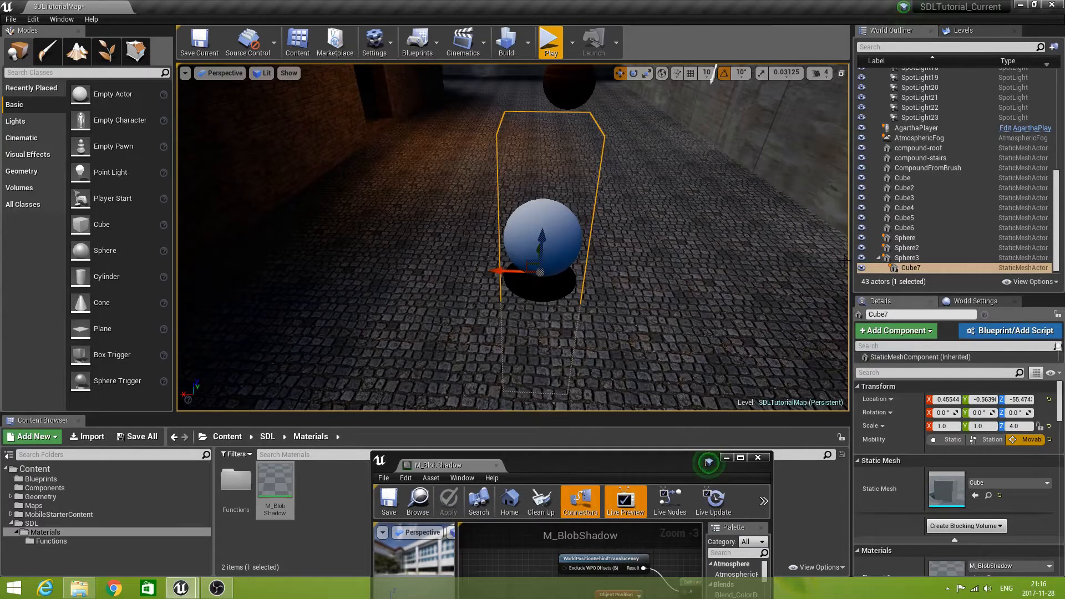
click(907, 259)
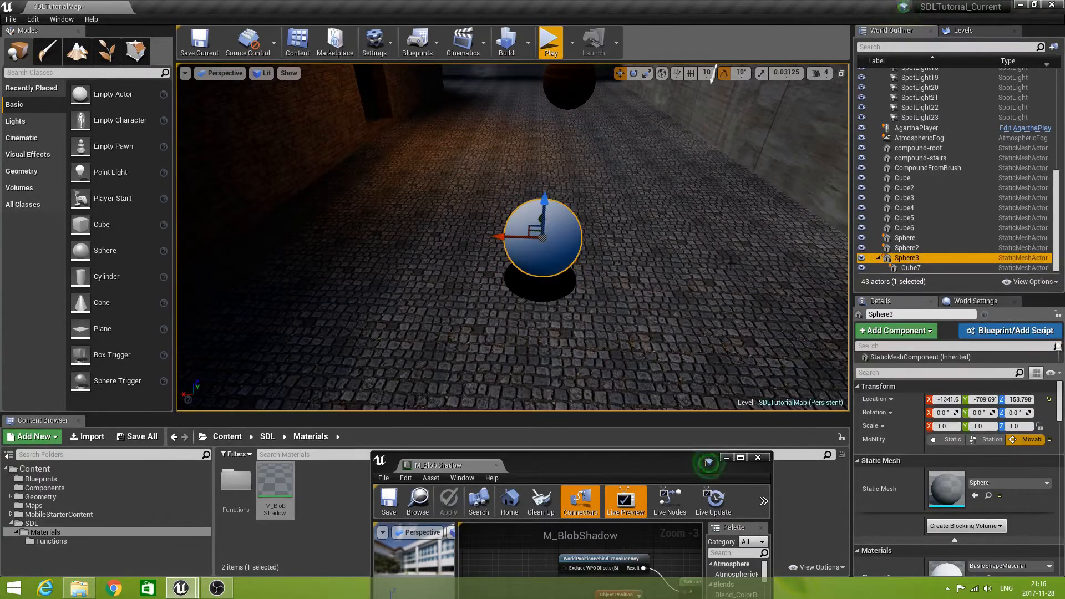
drag(549, 201, 554, 172)
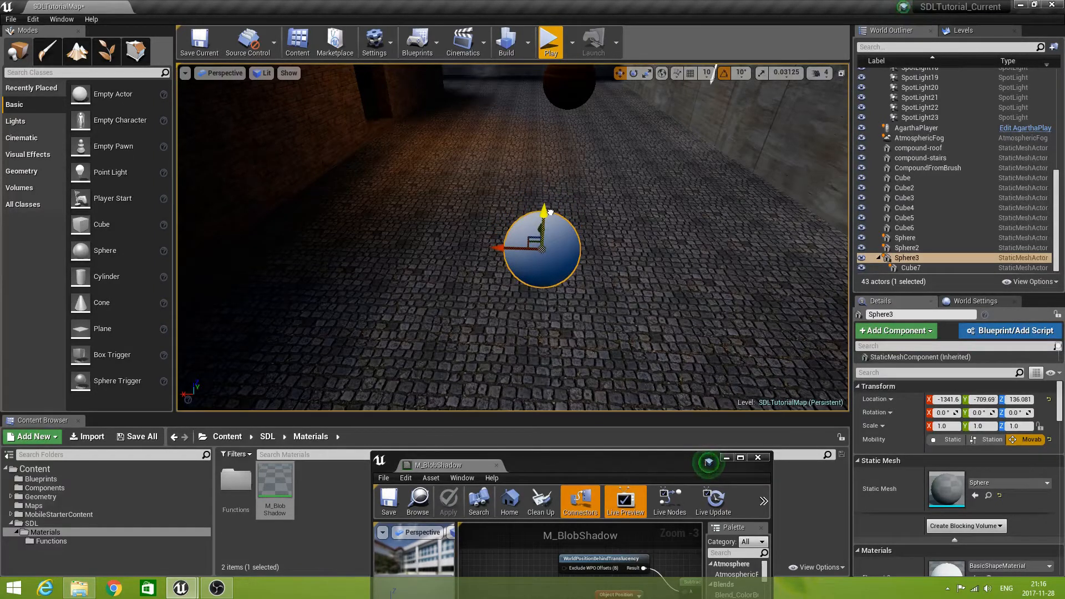
mouse_move(550, 212)
mouse_down()
mouse_move(550, 117)
mouse_move(555, 194)
mouse_up()
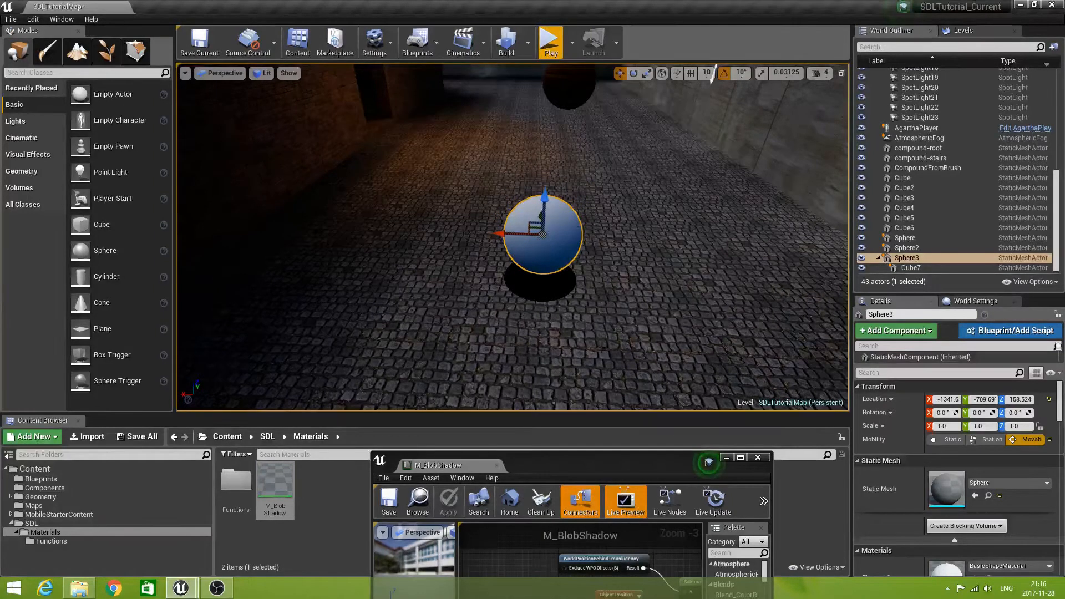
mouse_move(555, 195)
right_down()
mouse_move(555, 209)
mouse_move(554, 186)
right_up()
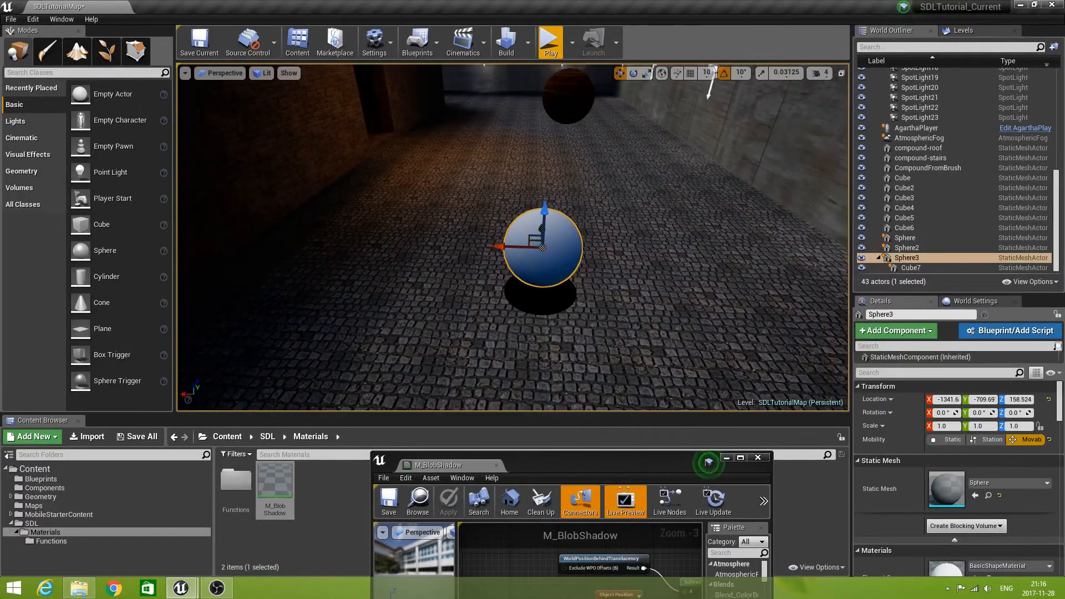
Return to the M_BlobShadow material editor, set the RadiusX parameter's default value to 30 and save the material.
double_click(587, 465)
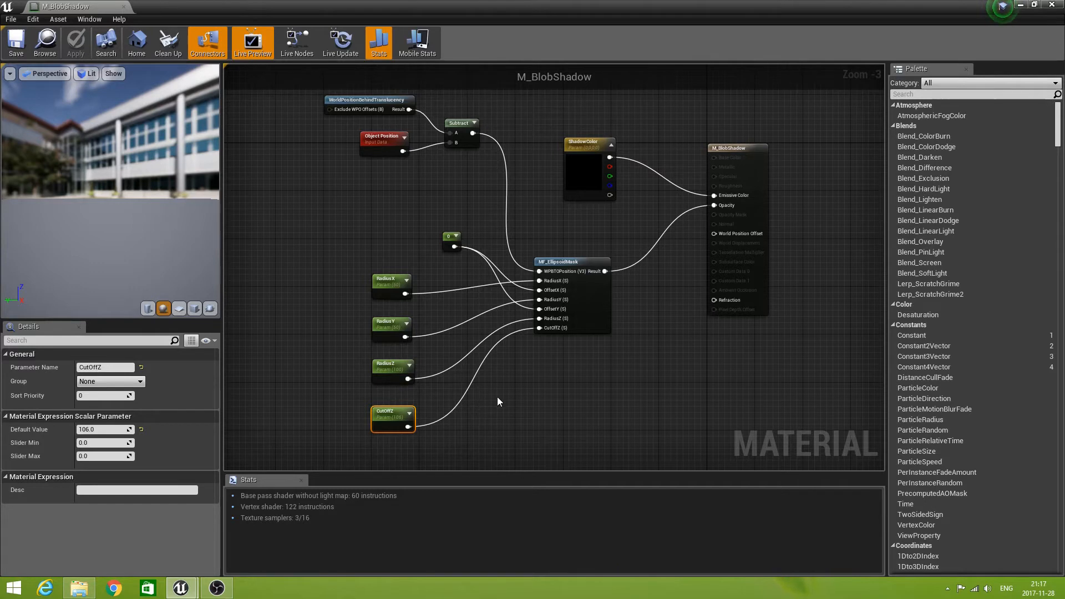
click(389, 280)
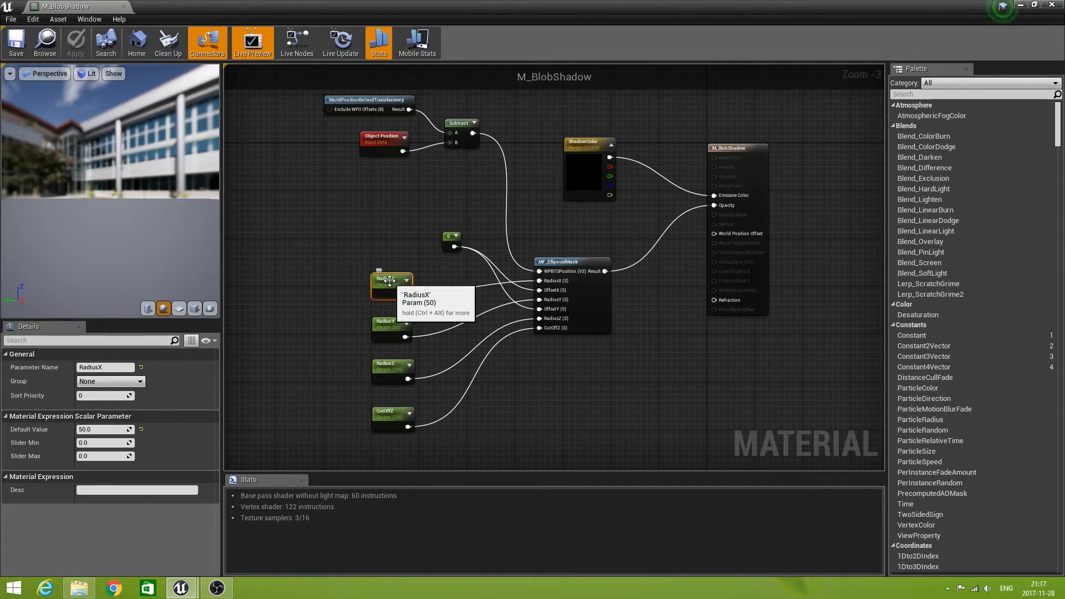
click(91, 429)
text(3)
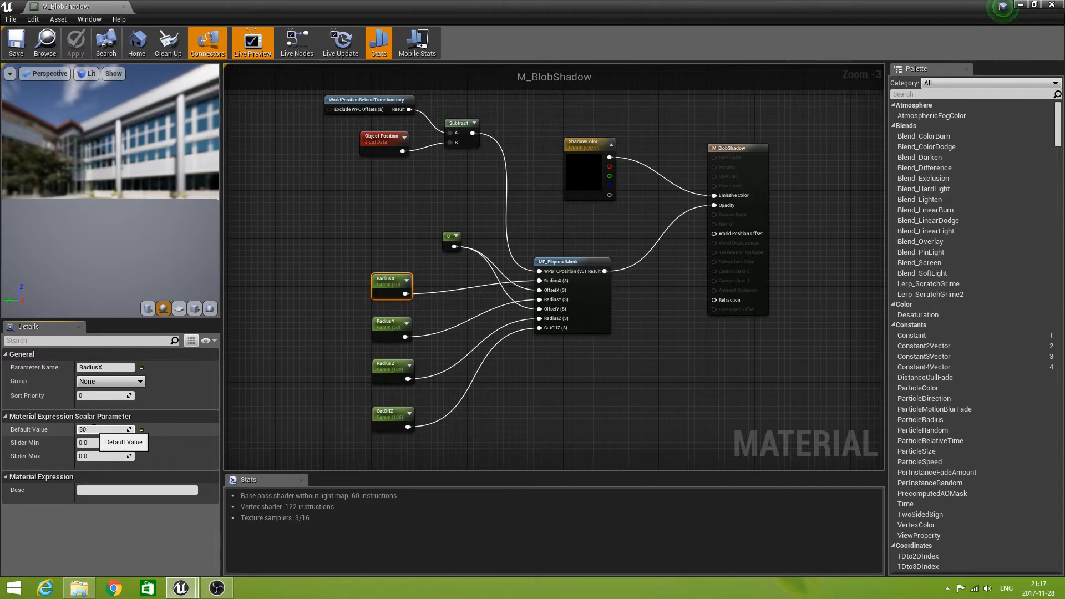
text(0)
key(Return)
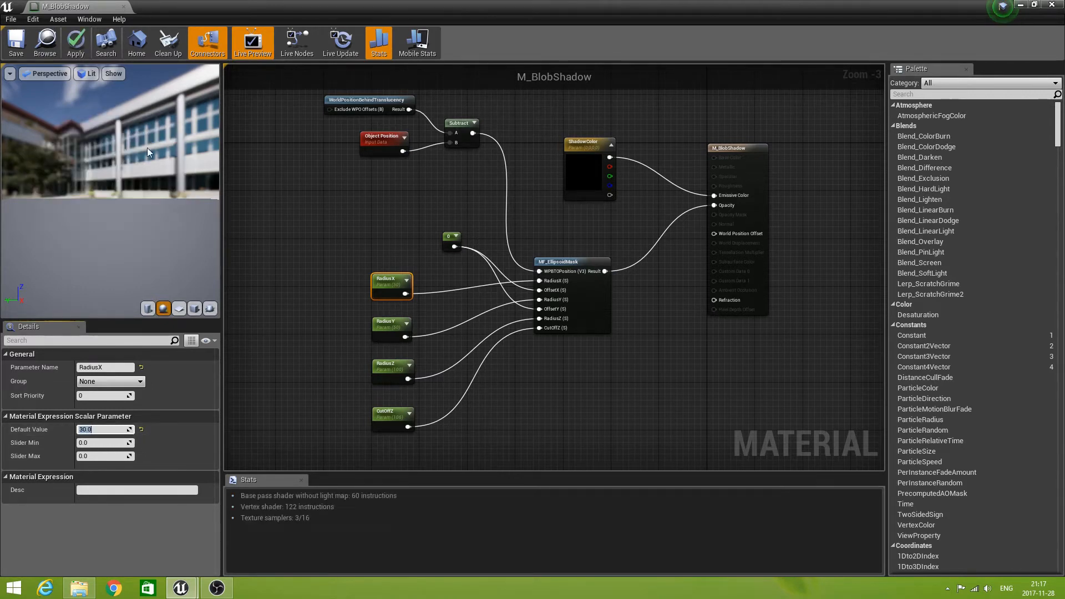
click(16, 47)
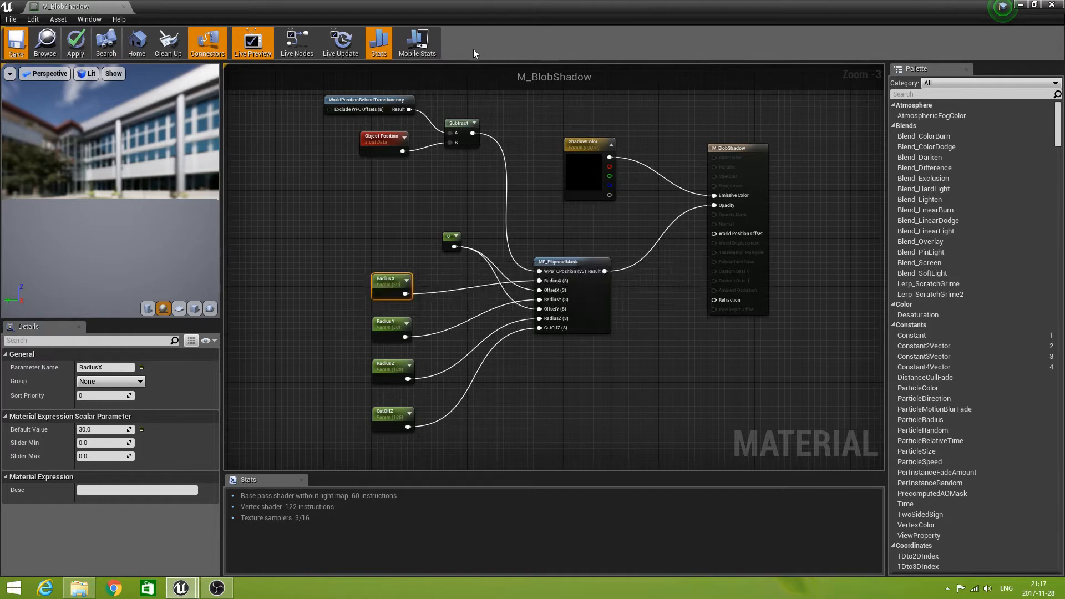
Bring the level viewport back, check the narrowed shadow from several angles and raise Sphere3 to a Z location of about 173.4.
drag(557, 6, 564, 404)
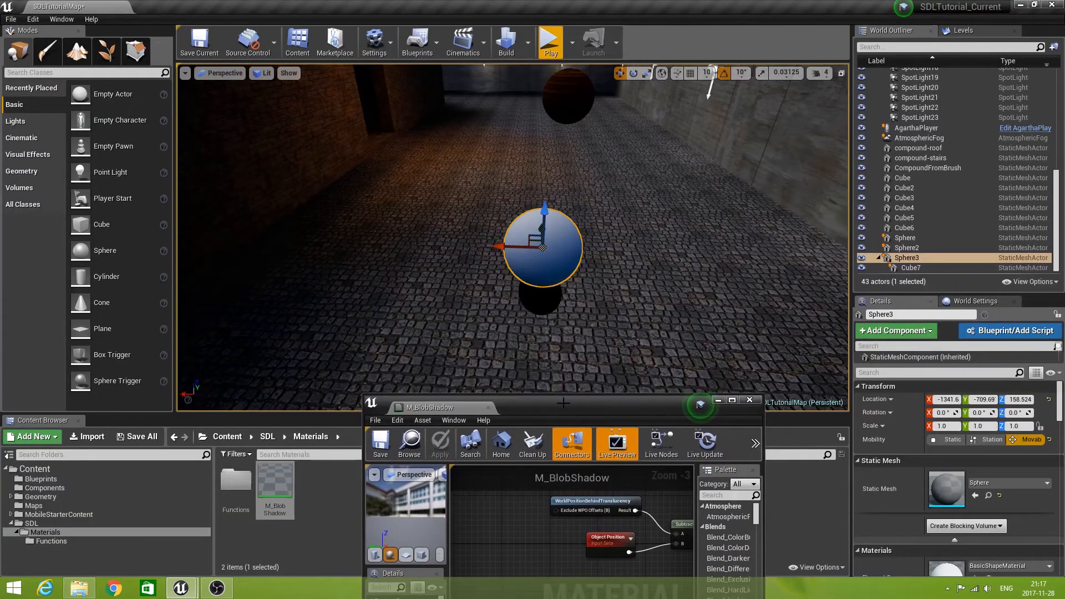
mouse_move(545, 208)
mouse_down()
mouse_move(546, 167)
mouse_move(548, 215)
mouse_up()
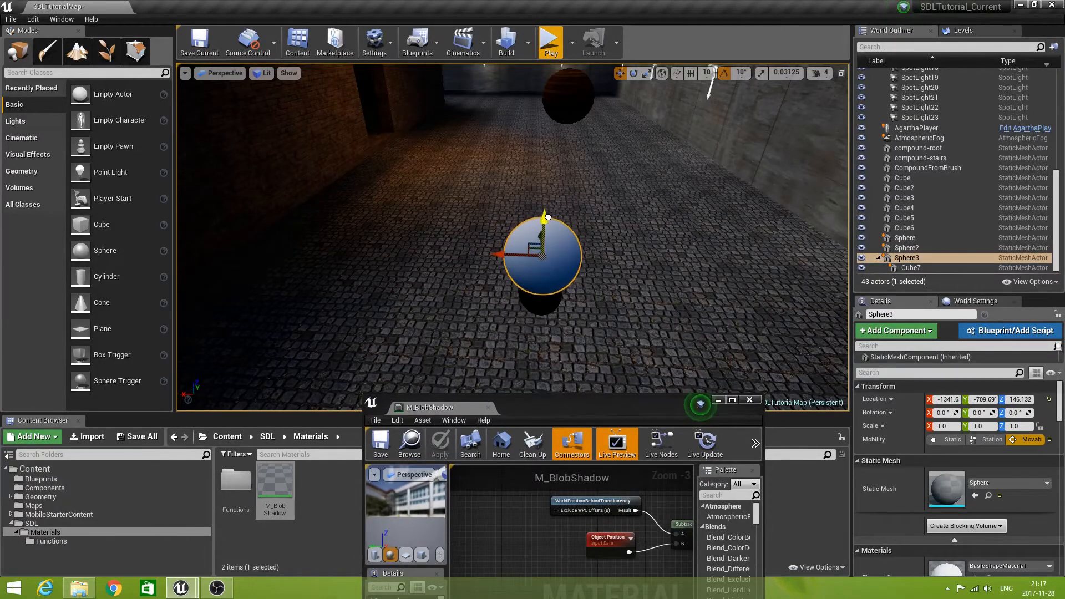
right_drag(547, 217, 461, 327)
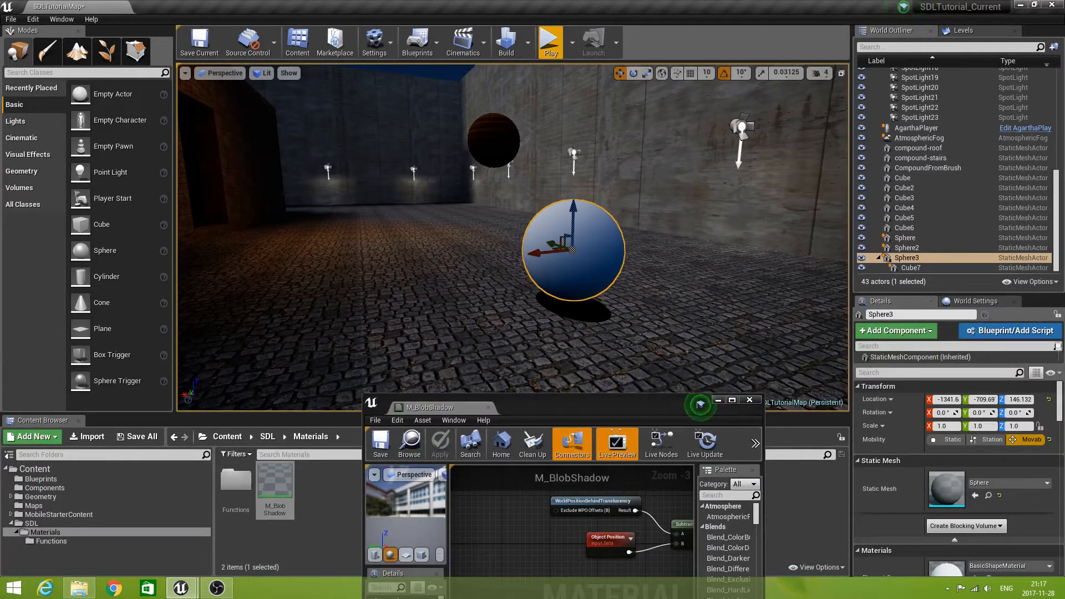
right_drag(531, 347, 513, 385)
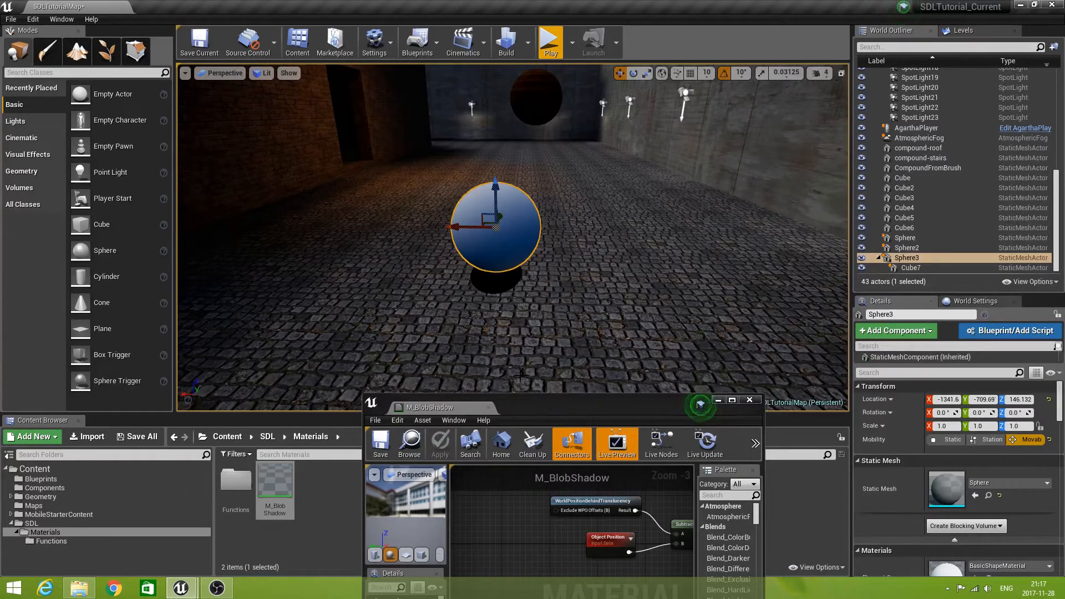
right_drag(488, 363, 517, 359)
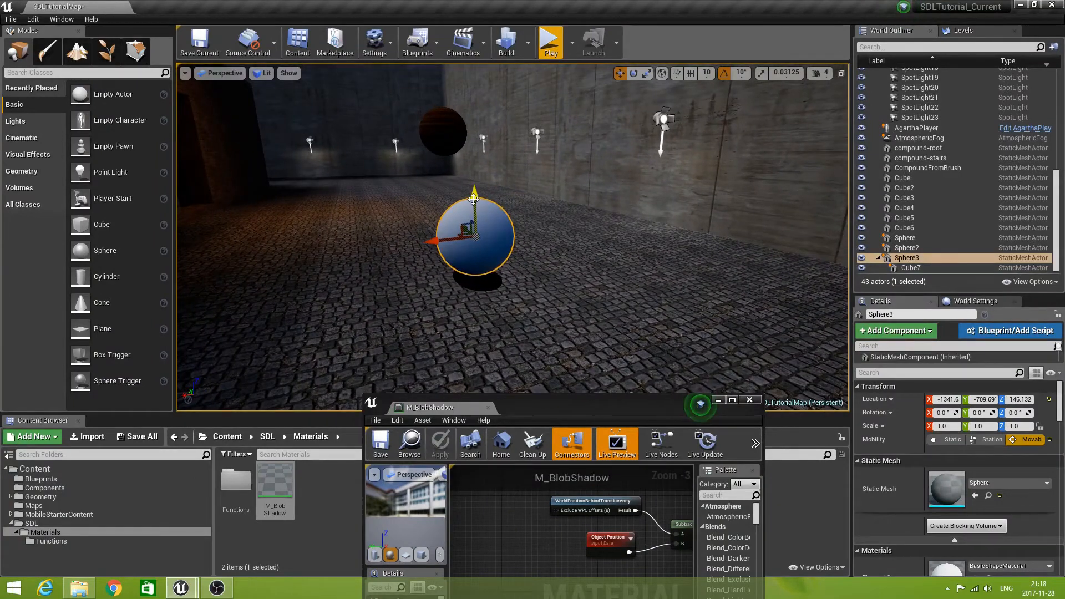
drag(473, 193, 474, 172)
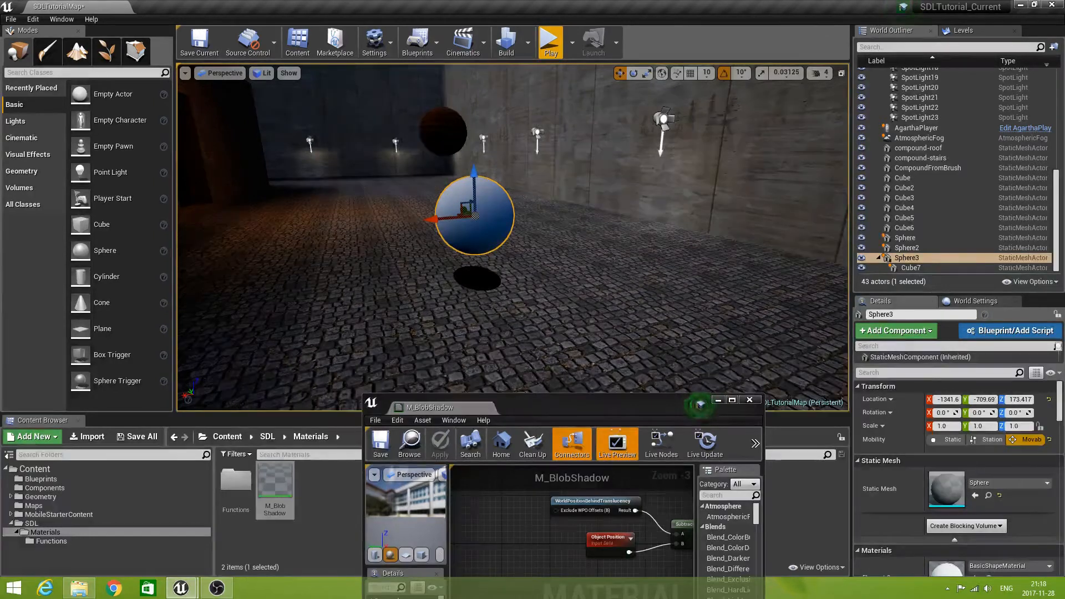
Test rotating Cube7, the child of Sphere3, around its Z axis through 30° and back to 0°.
click(911, 269)
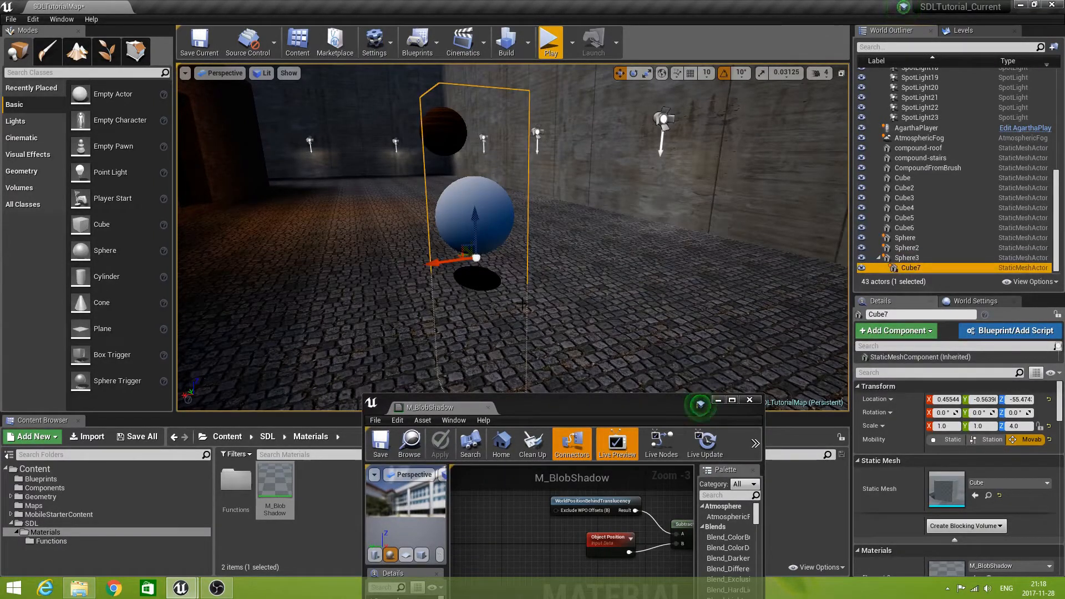
key(e)
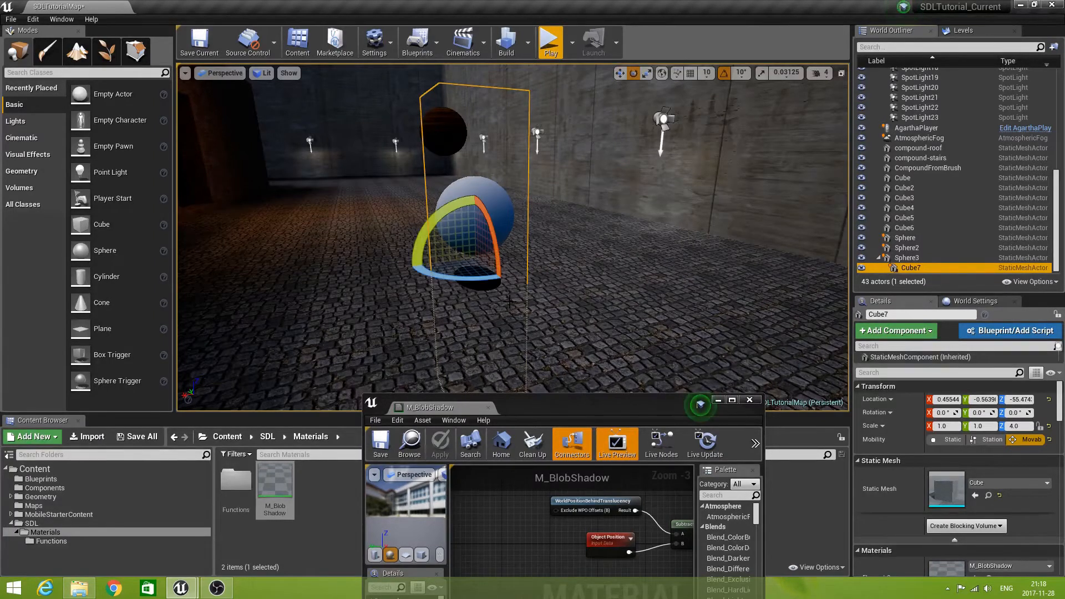
drag(496, 282, 473, 281)
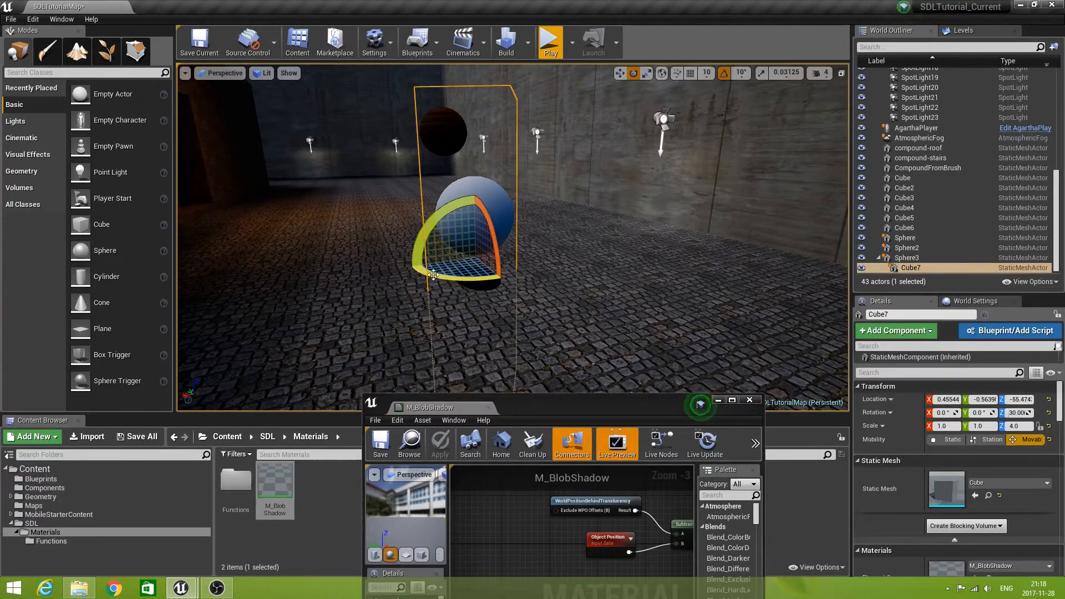
drag(426, 272, 407, 270)
Examine the blob shadow beneath Sphere3 from different viewpoints around the level.
right_drag(410, 291, 334, 284)
key(d)
key(a)
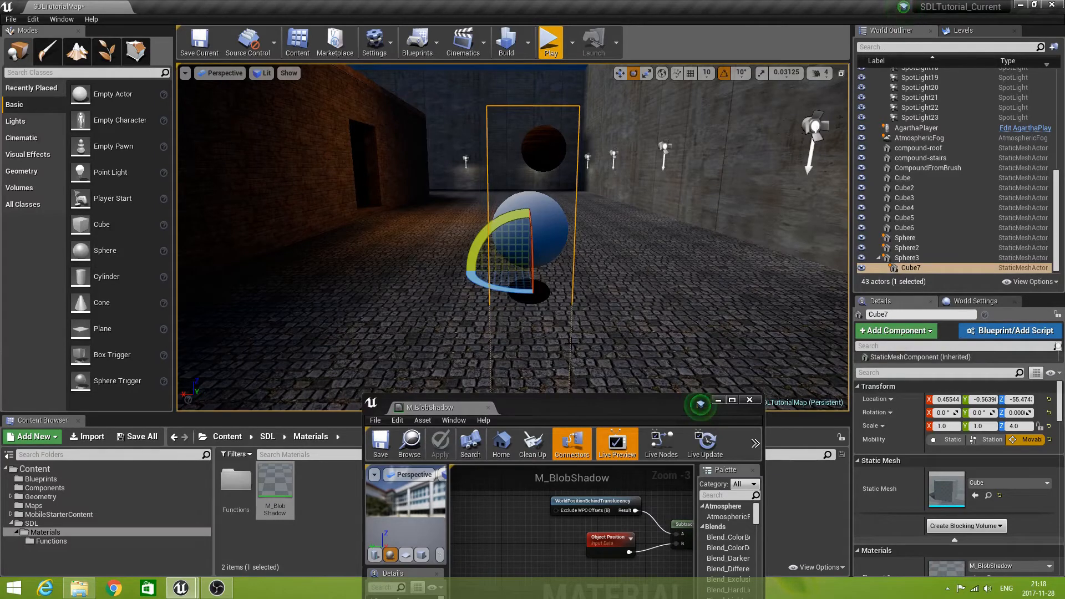
key(a)
right_drag(411, 267, 355, 267)
key(w)
key(a)
key(s)
key(d)
key(a)
key(d)
key(s)
key(w)
key(d)
key(a)
right_drag(478, 312, 477, 312)
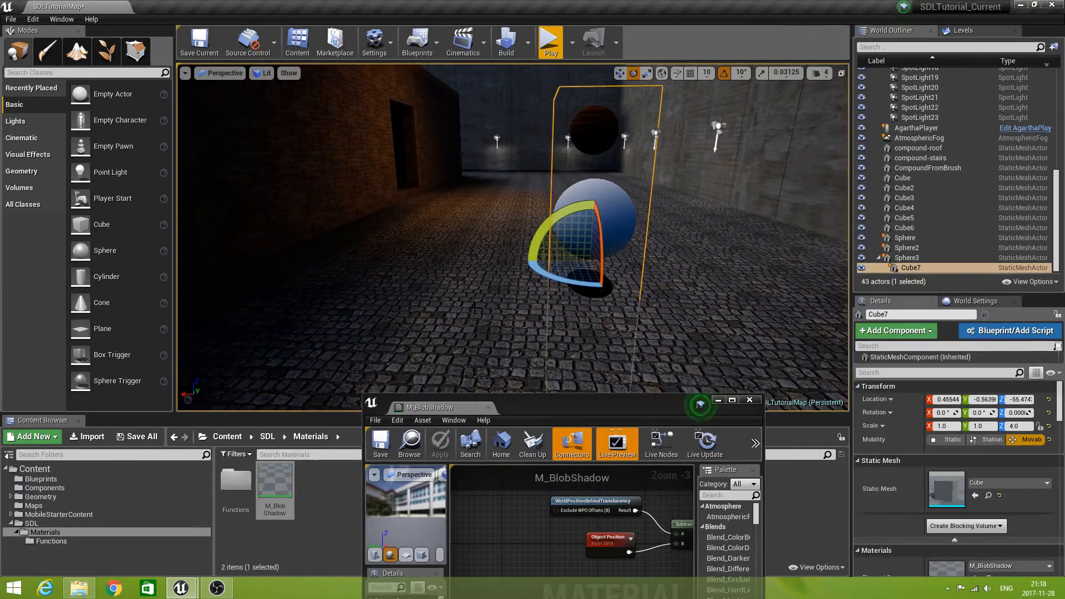